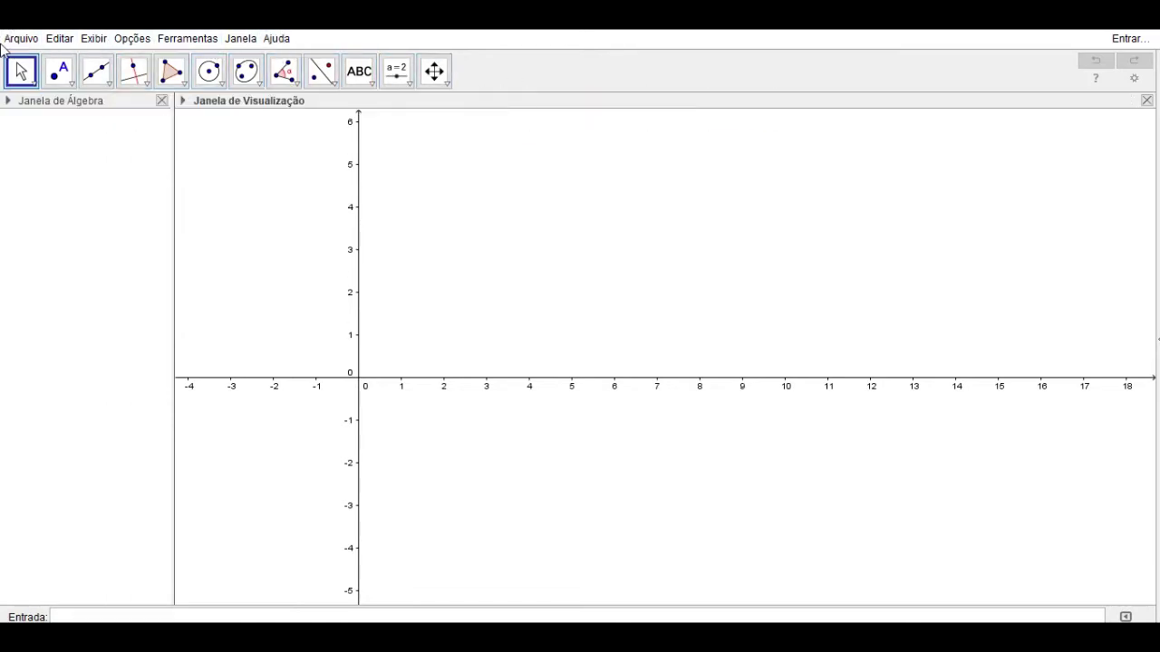
pyautogui.click(22, 40)
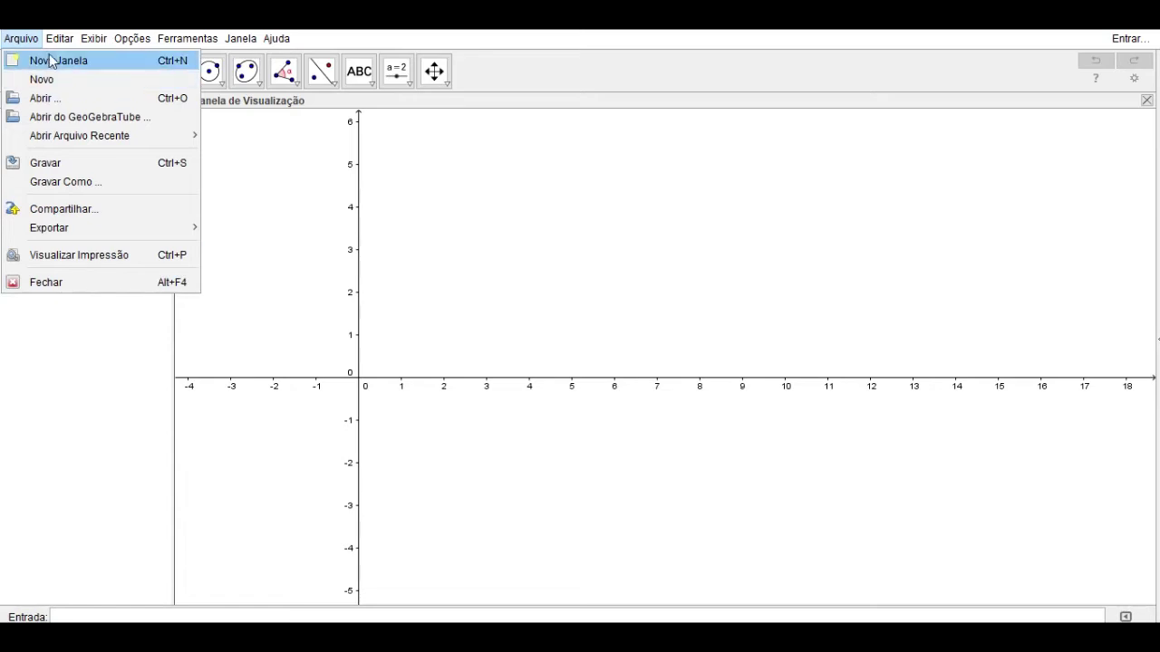
pyautogui.moveTo(64, 41)
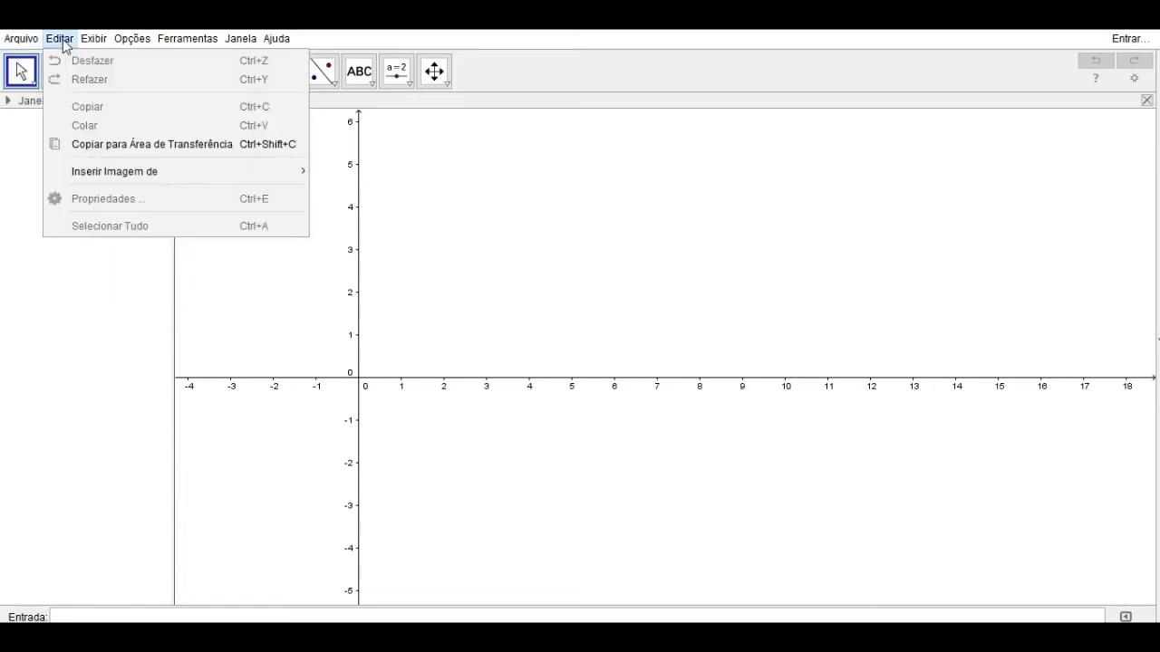
pyautogui.click(63, 40)
pyautogui.click(93, 40)
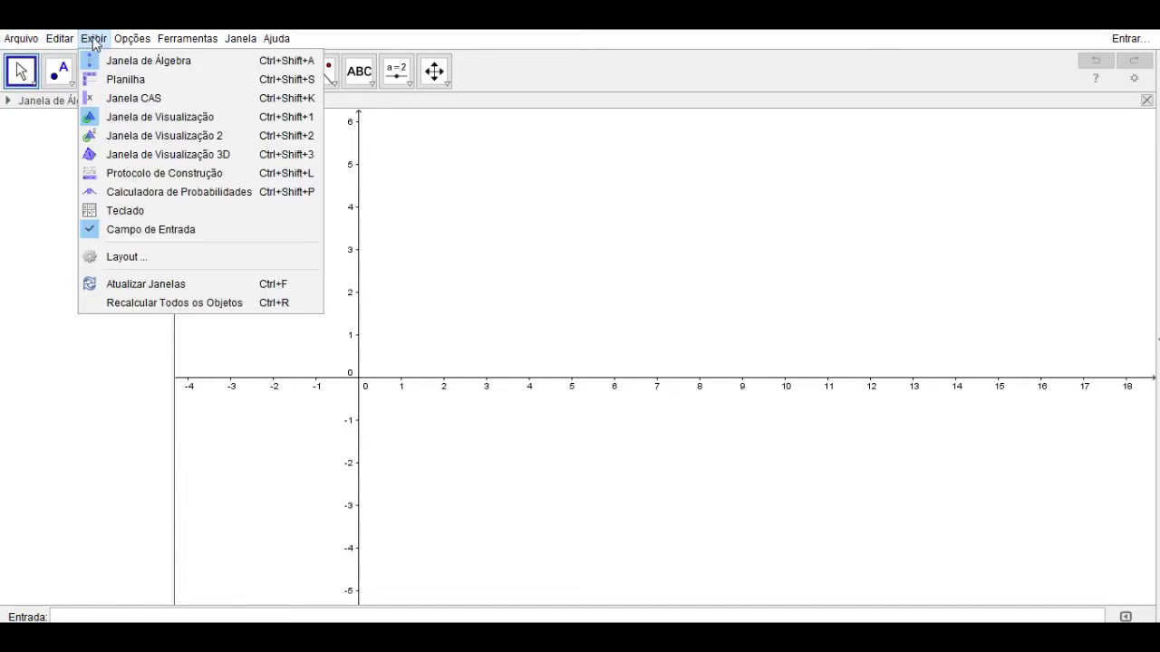
pyautogui.click(90, 40)
pyautogui.click(59, 38)
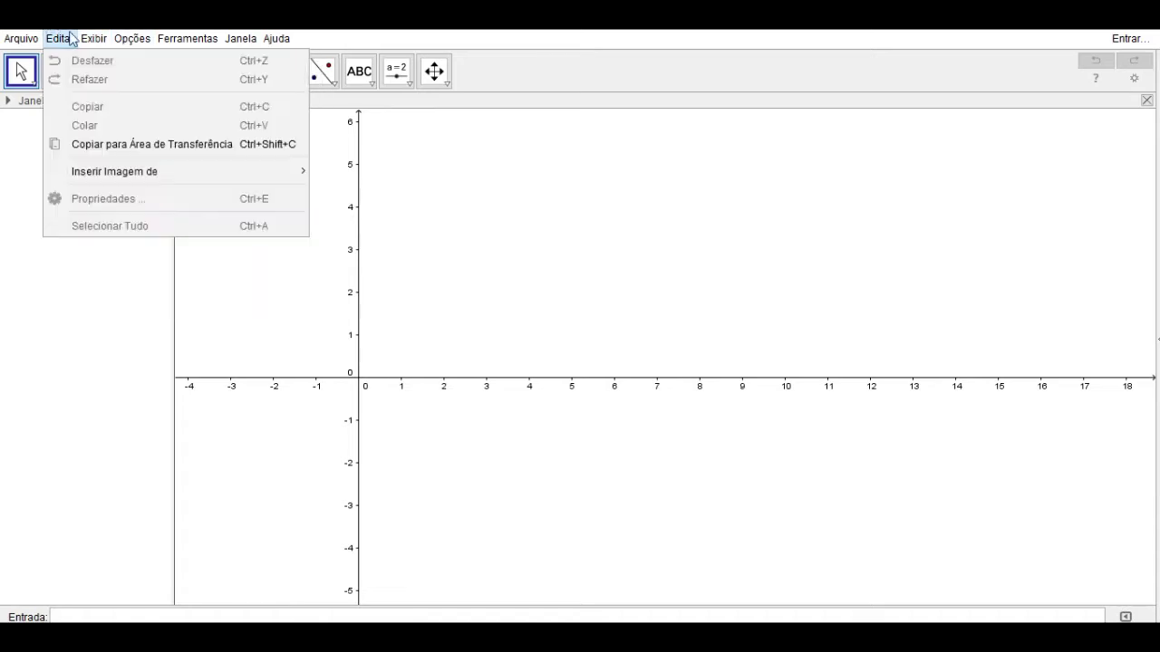
pyautogui.moveTo(91, 38)
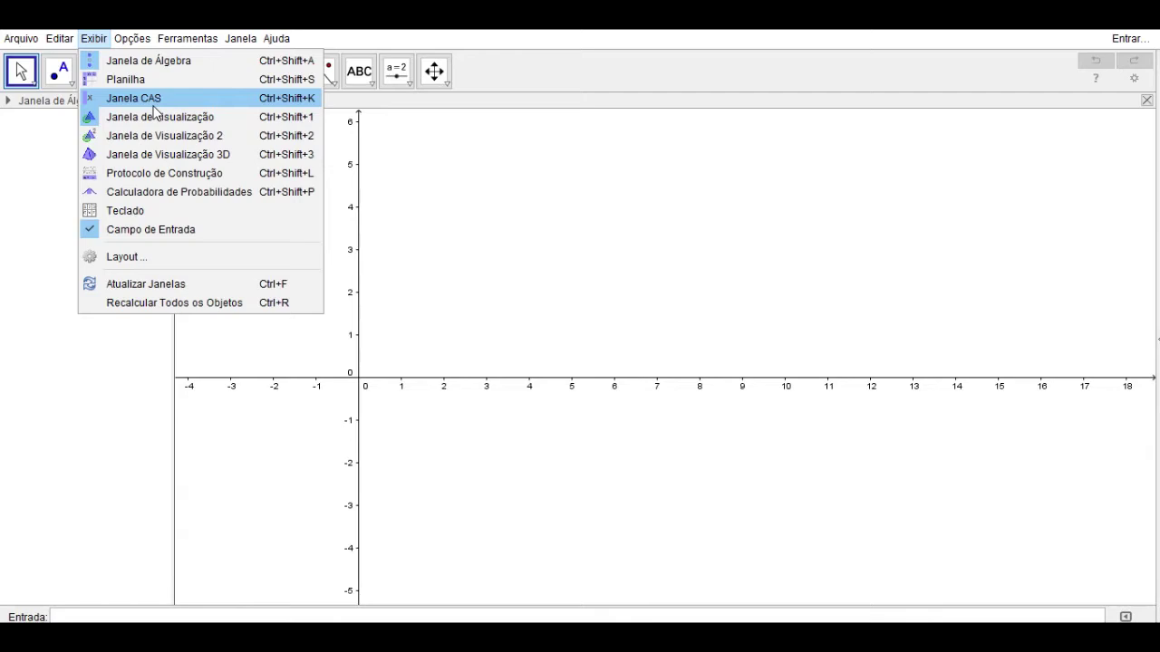
pyautogui.click(93, 38)
pyautogui.click(140, 44)
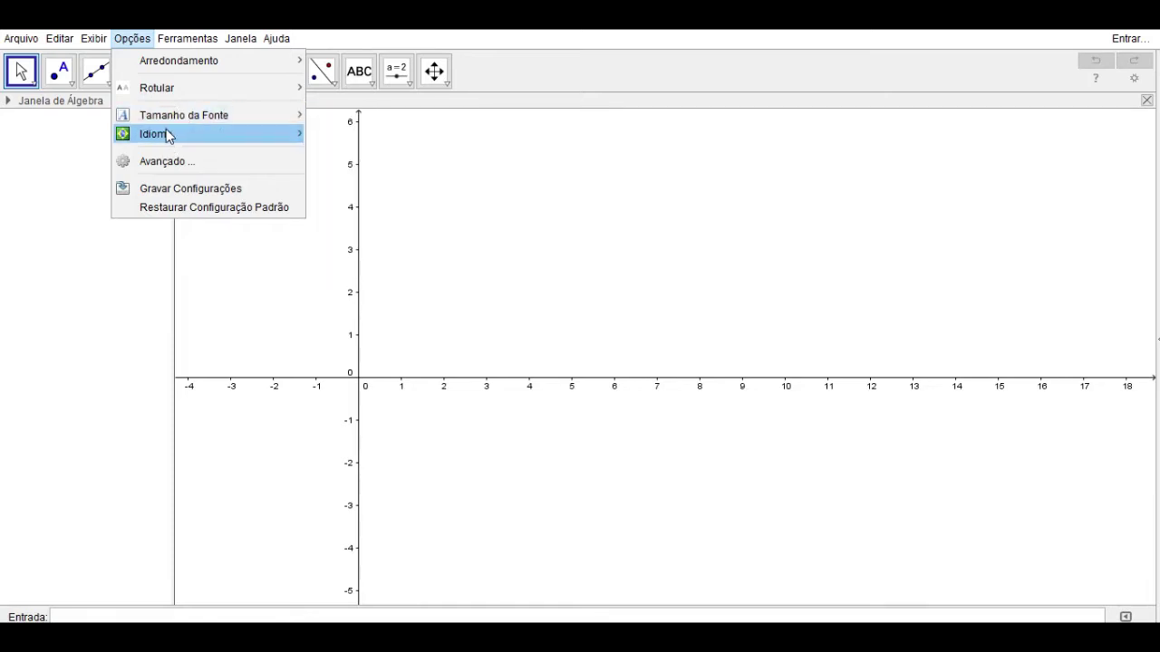
pyautogui.moveTo(182, 41)
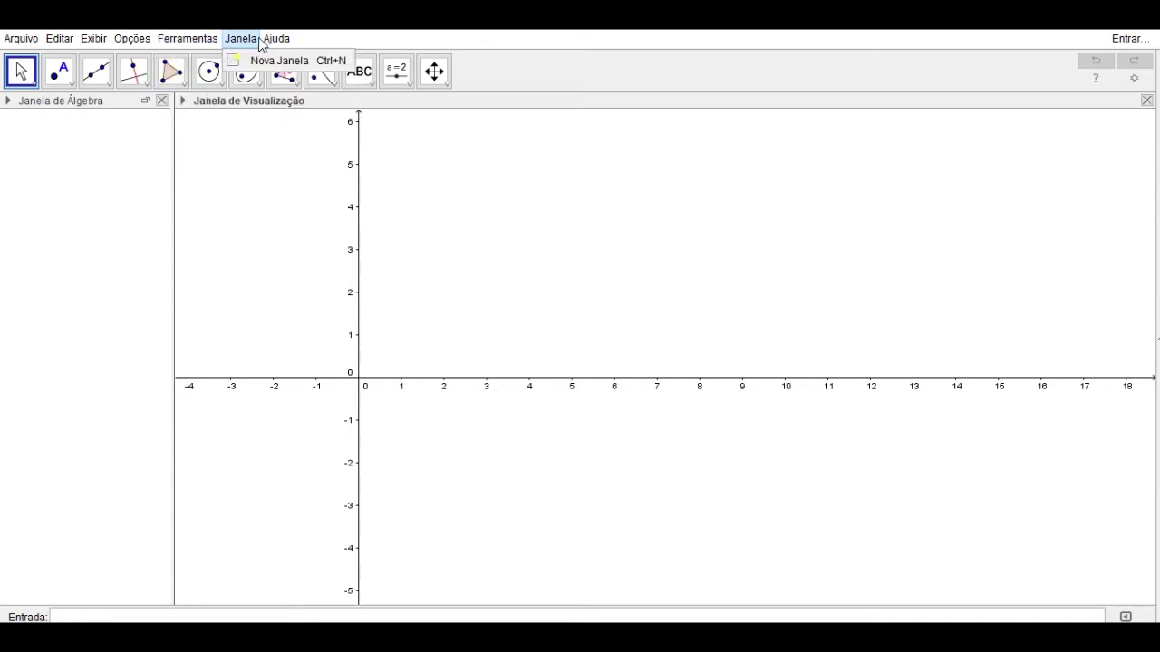
# Hide the coordinate axes in the graphics view and show them again.
pyautogui.moveTo(278, 42)
pyautogui.rightClick(572, 276)
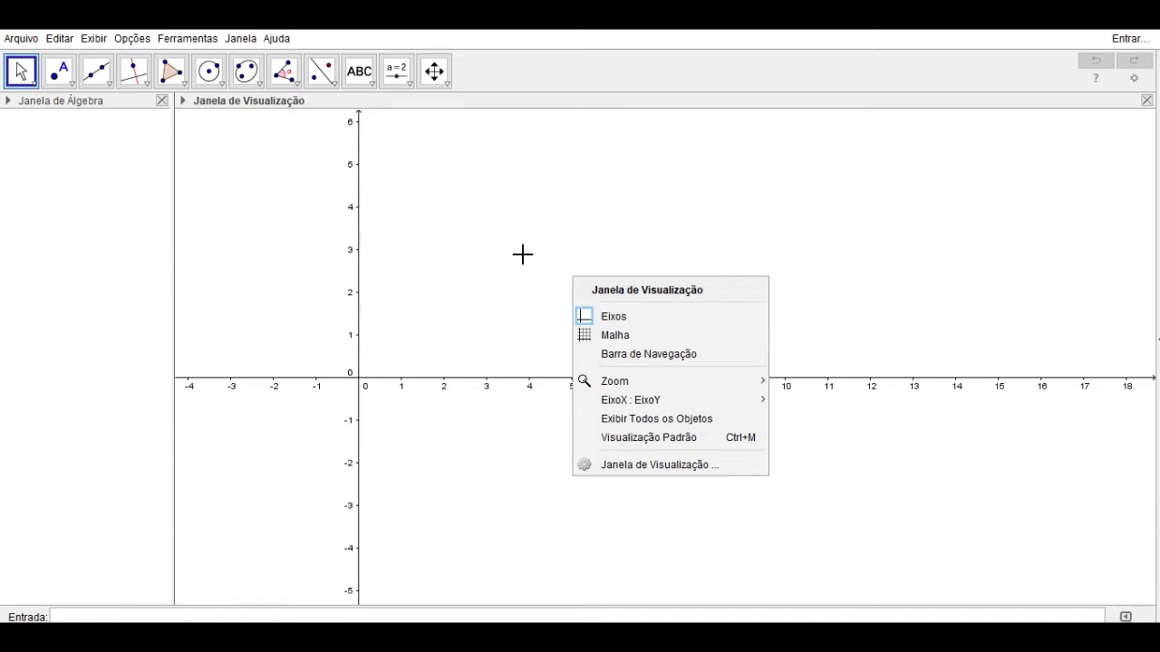
pyautogui.click(634, 317)
pyautogui.rightClick(573, 282)
pyautogui.click(625, 313)
# Display the grid in the graphics view.
pyautogui.rightClick(621, 289)
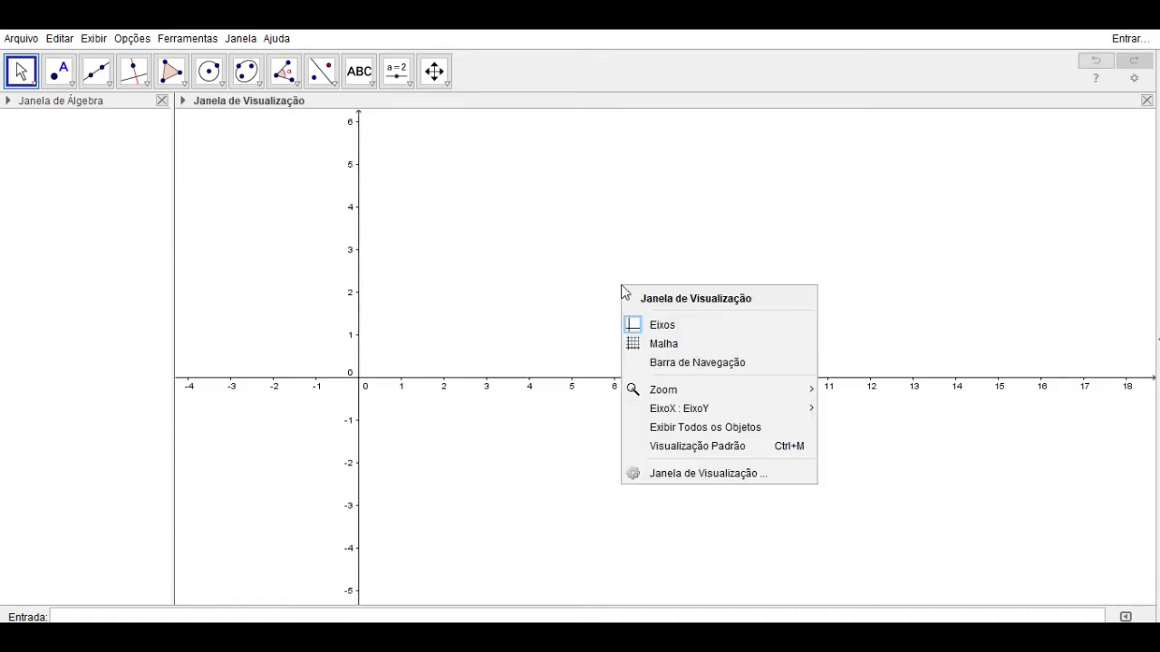
pyautogui.click(649, 339)
# Show the construction navigation bar below the graphics view and hide it again.
pyautogui.rightClick(605, 286)
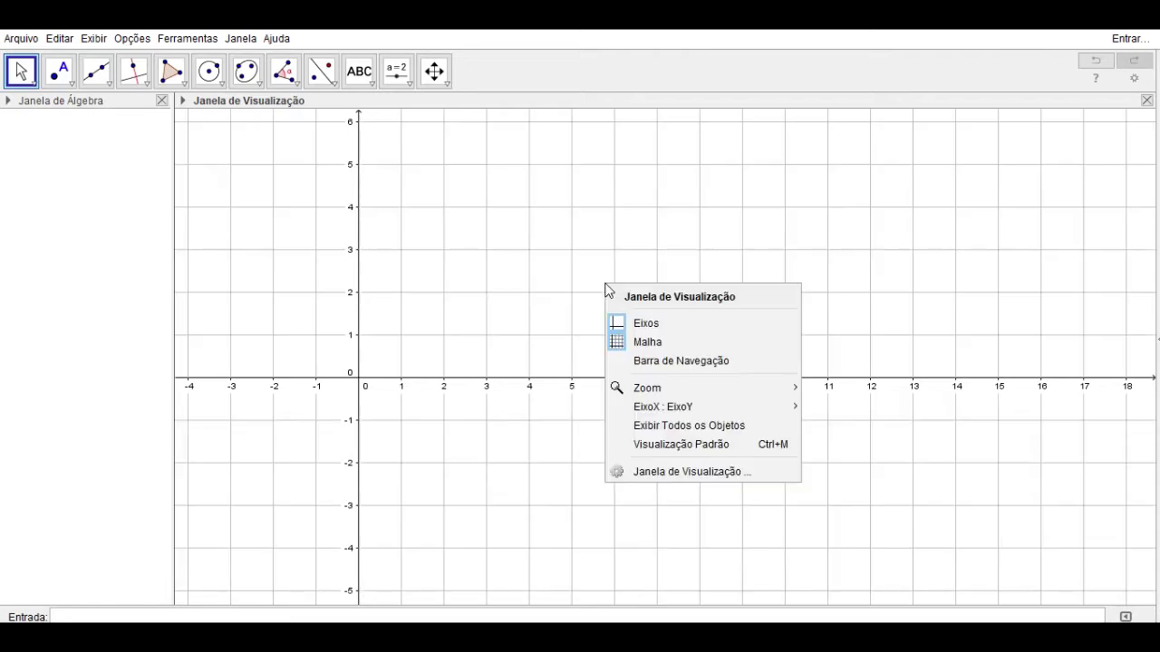
pyautogui.click(678, 371)
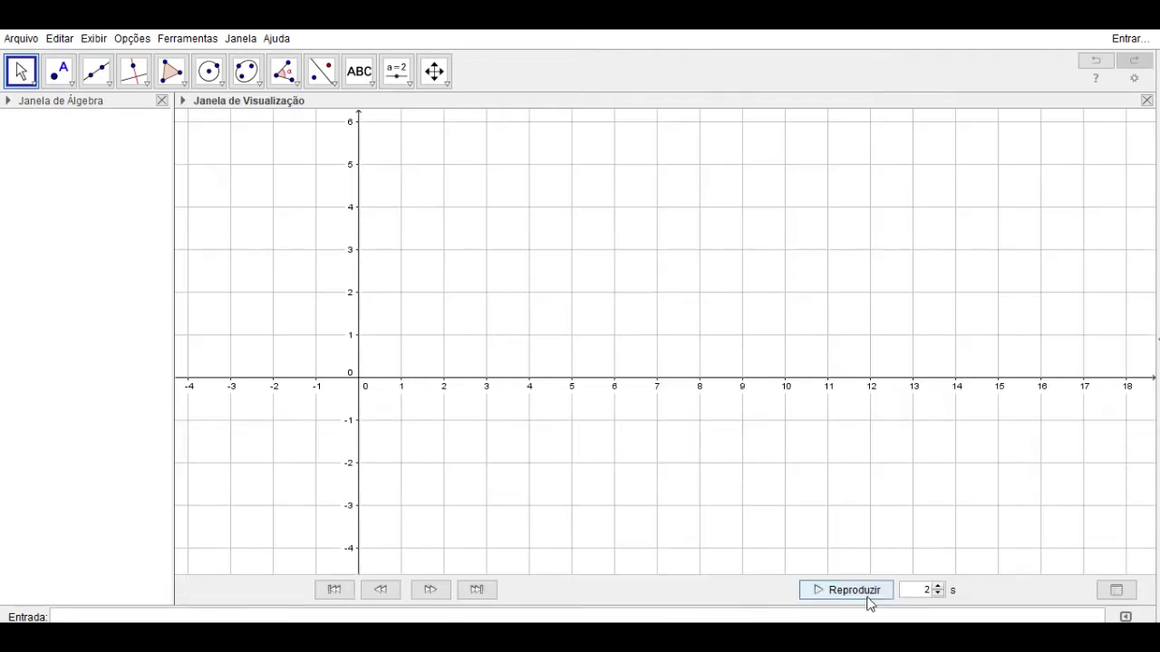
pyautogui.rightClick(647, 306)
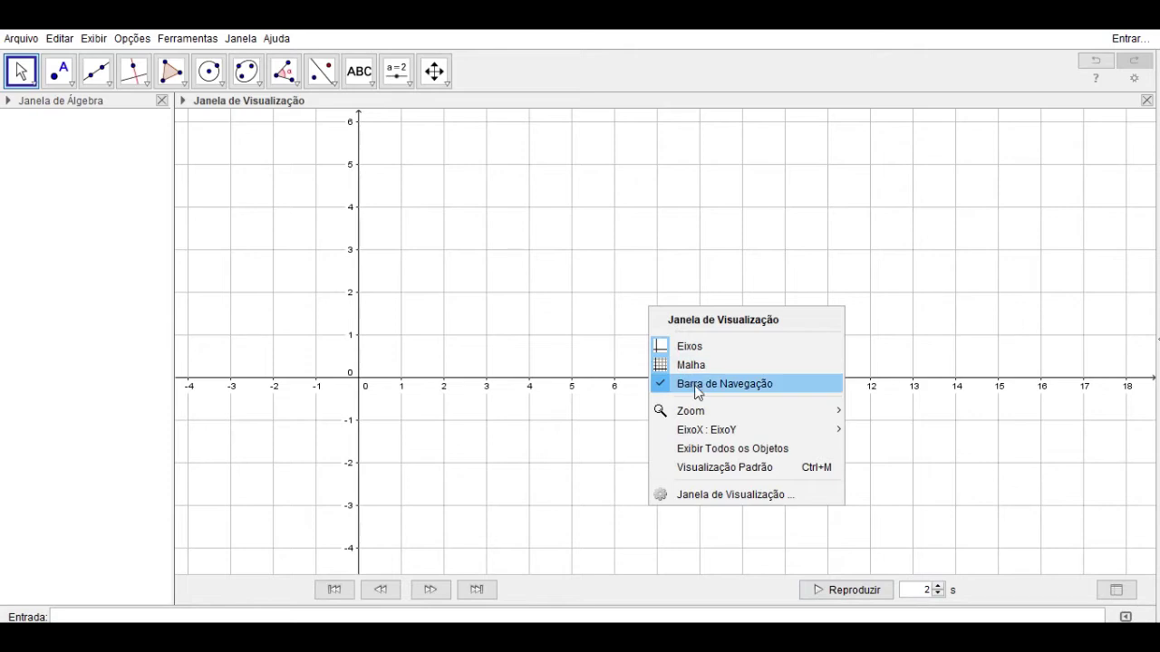
pyautogui.click(694, 385)
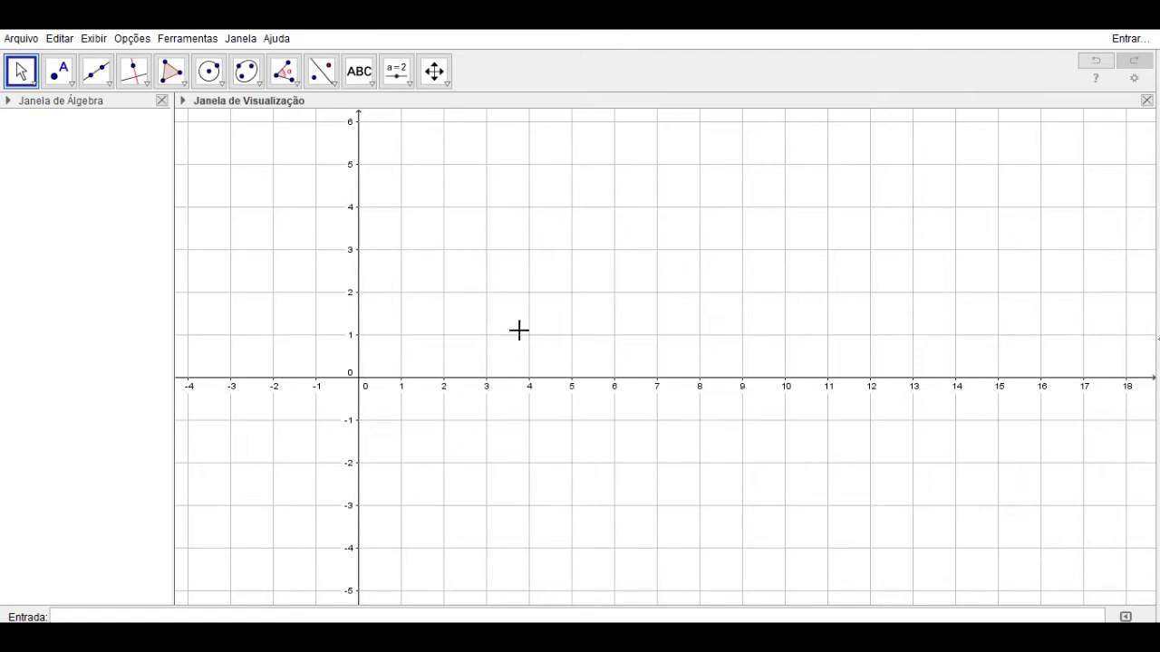
# Define the object A by entering (5.5) as its value.
pyautogui.moveTo(419, 272); pyautogui.dragTo(416, 303)
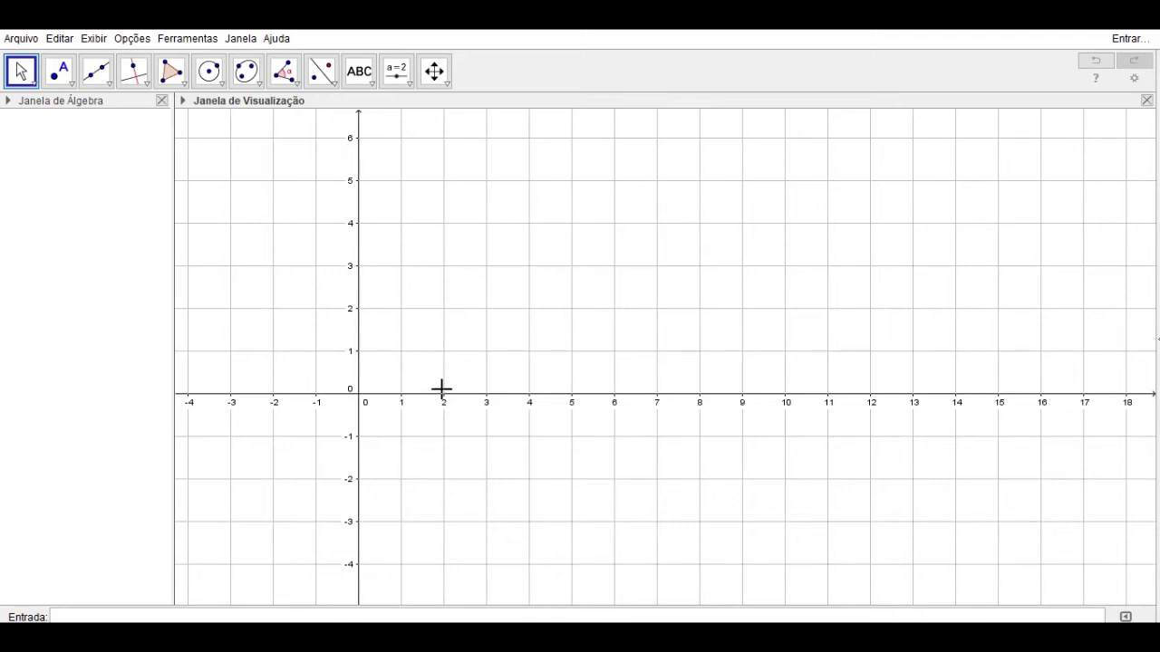
pyautogui.click(80, 617)
pyautogui.write('(5.5')
pyautogui.press('Return')
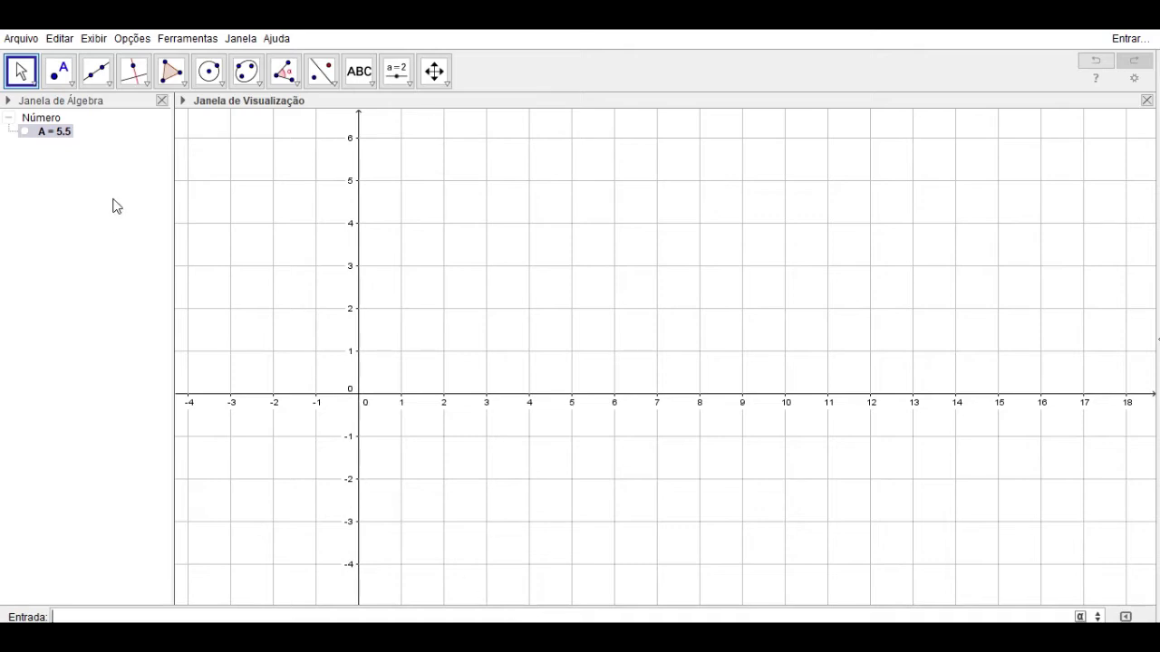
# Try out the number A as a slider at 3.25 and delete it from the construction.
pyautogui.click(25, 133)
pyautogui.scroll(-1, 333, 185)
pyautogui.scroll(2, 333, 232)
pyautogui.moveTo(323, 334); pyautogui.dragTo(362, 339)
pyautogui.moveTo(320, 150); pyautogui.dragTo(293, 151)
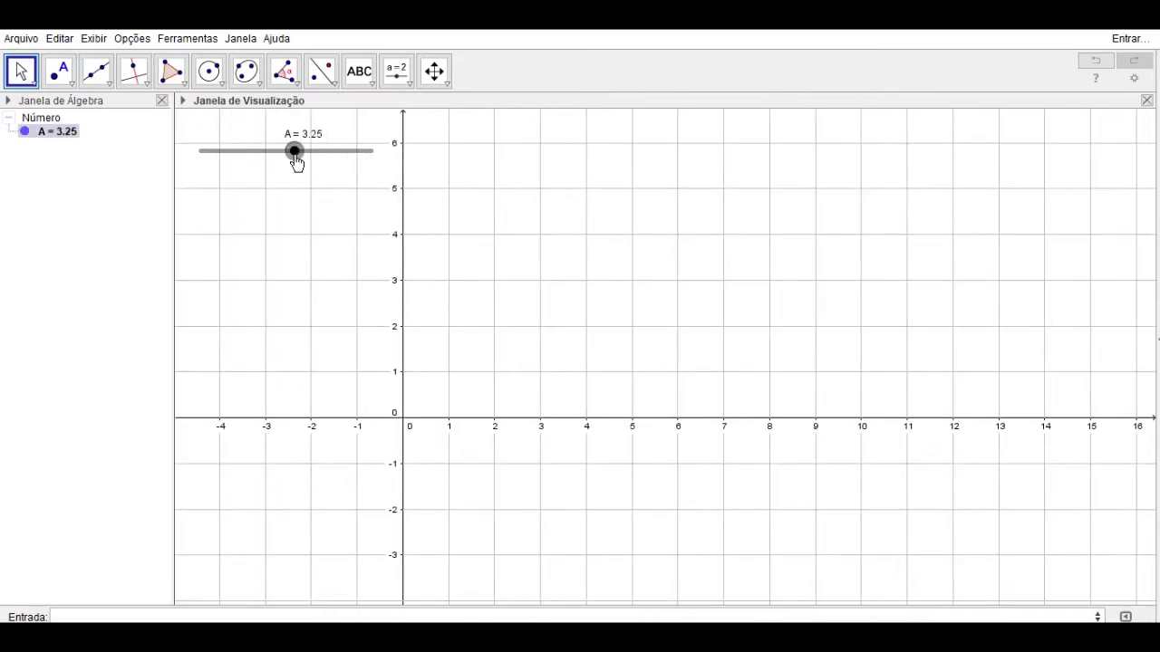
pyautogui.rightClick(59, 133)
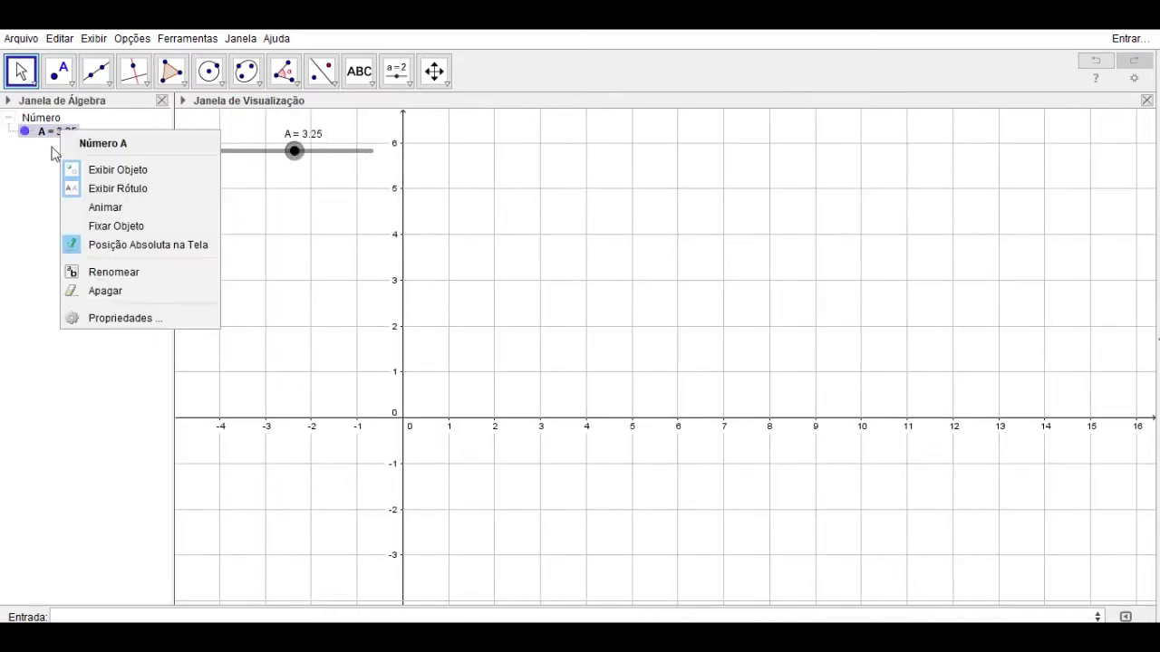
pyautogui.click(124, 289)
# Create point A at (5, 5) by entering its coordinates.
pyautogui.click(74, 617)
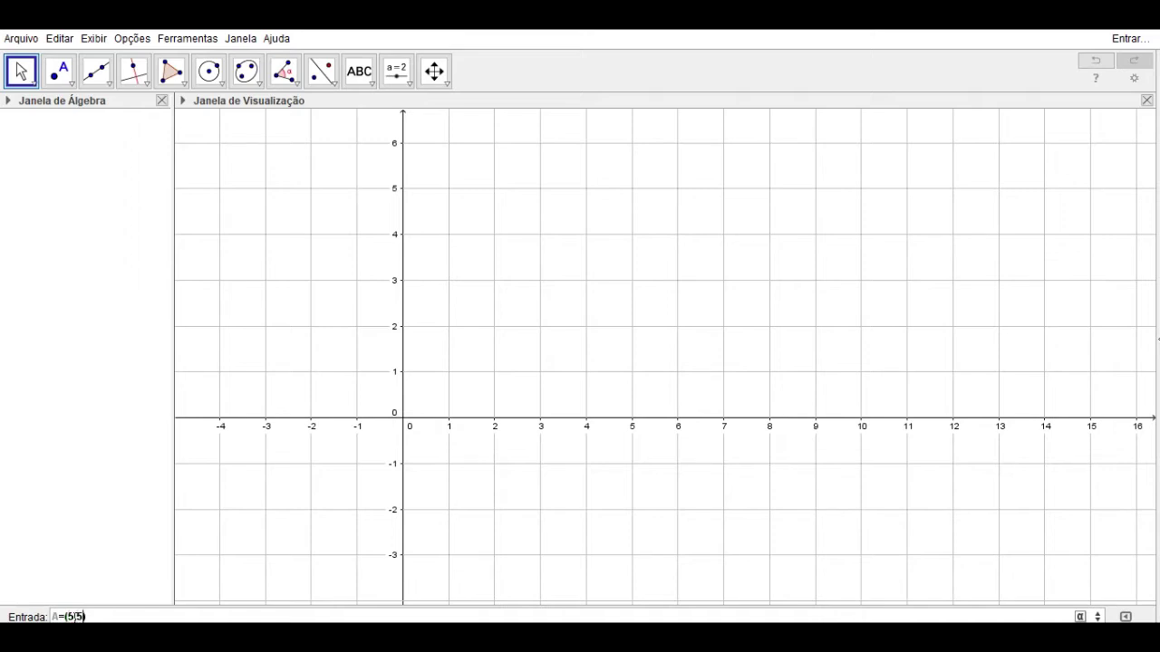
pyautogui.press('Return')
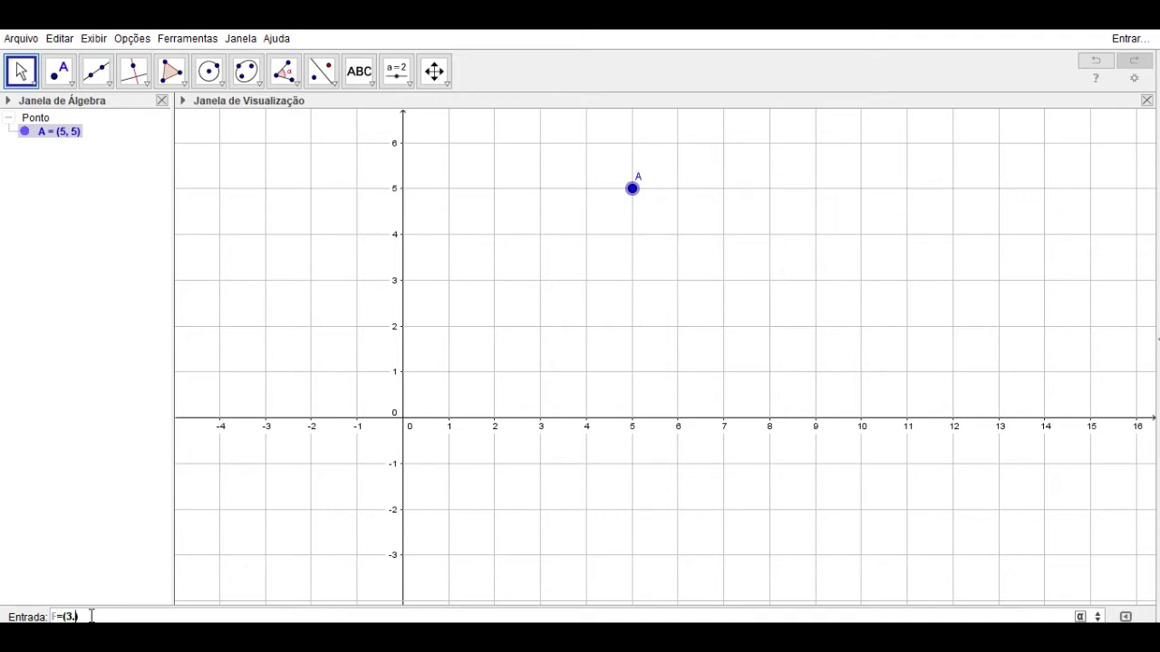
pyautogui.press('Return')
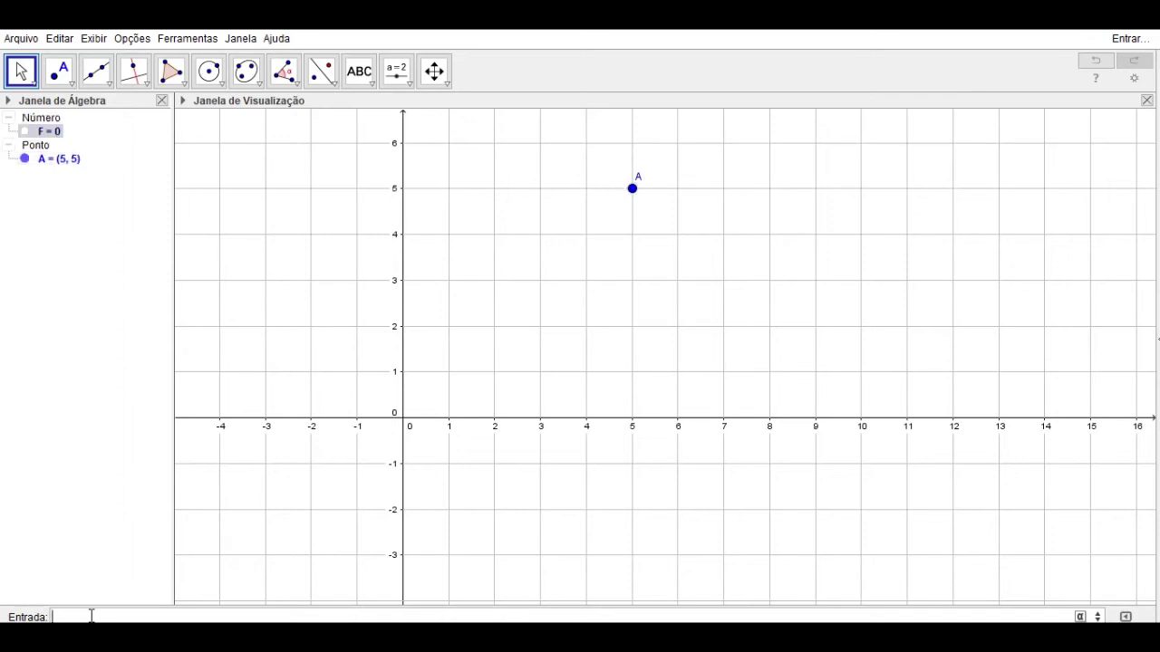
pyautogui.click(24, 136)
pyautogui.rightClick(25, 134)
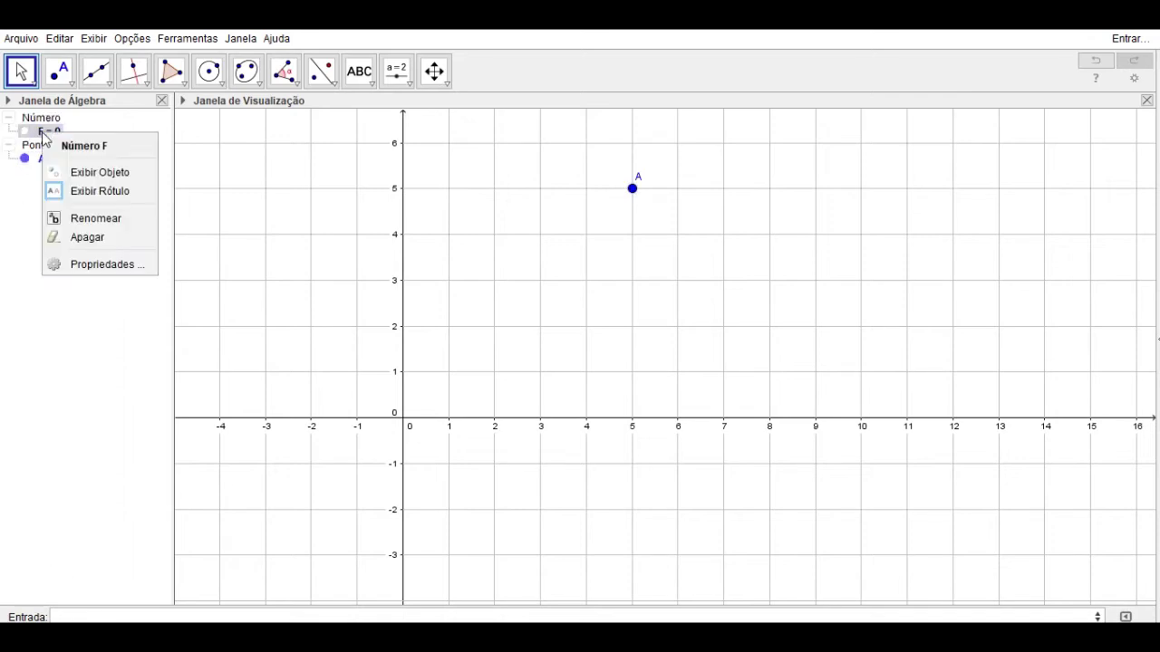
pyautogui.click(93, 251)
# Create point F at (2, -3) by entering its name and coordinates.
pyautogui.click(64, 617)
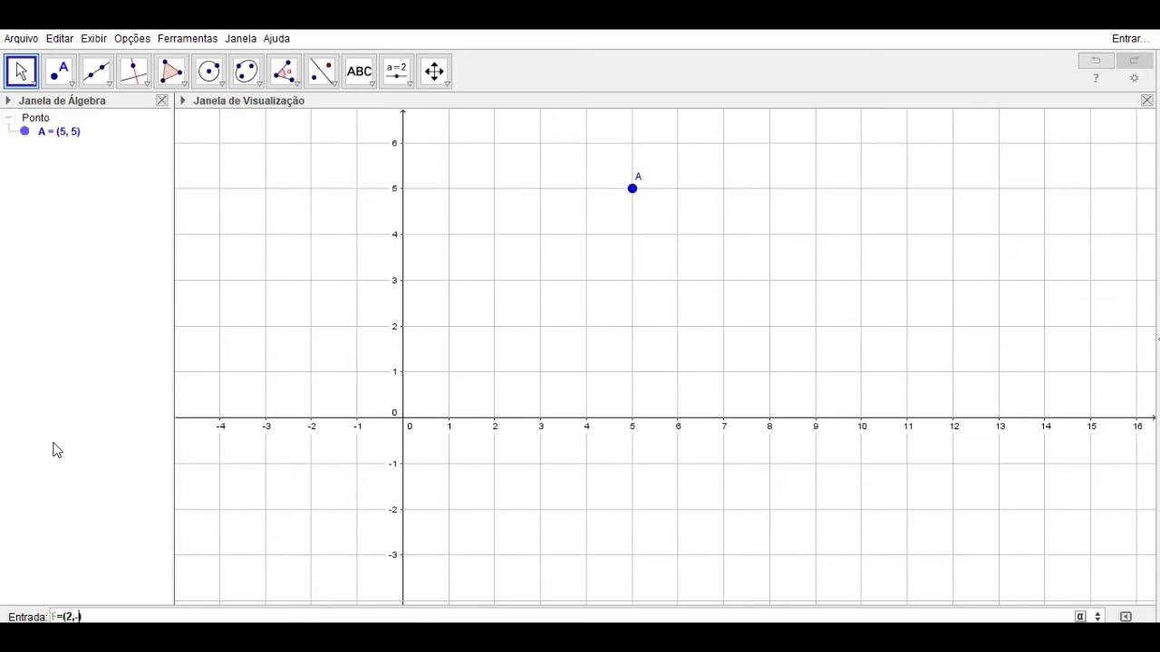
pyautogui.press('Return')
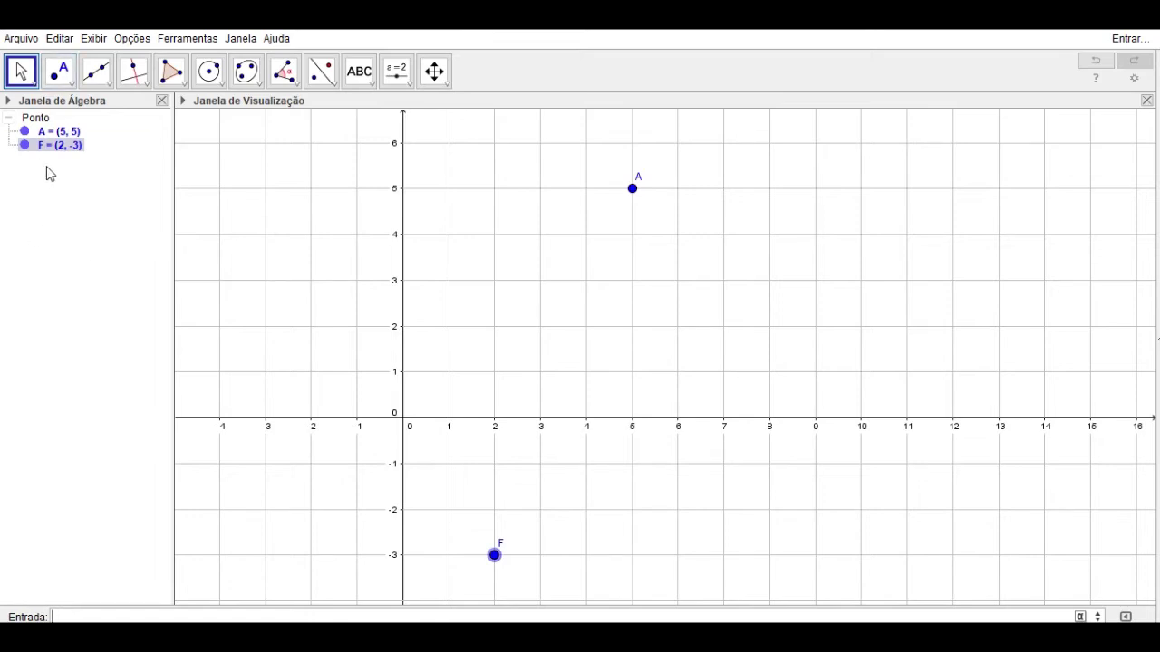
pyautogui.keyDown('ctrl'); pyautogui.click(45, 128); pyautogui.keyUp('ctrl')
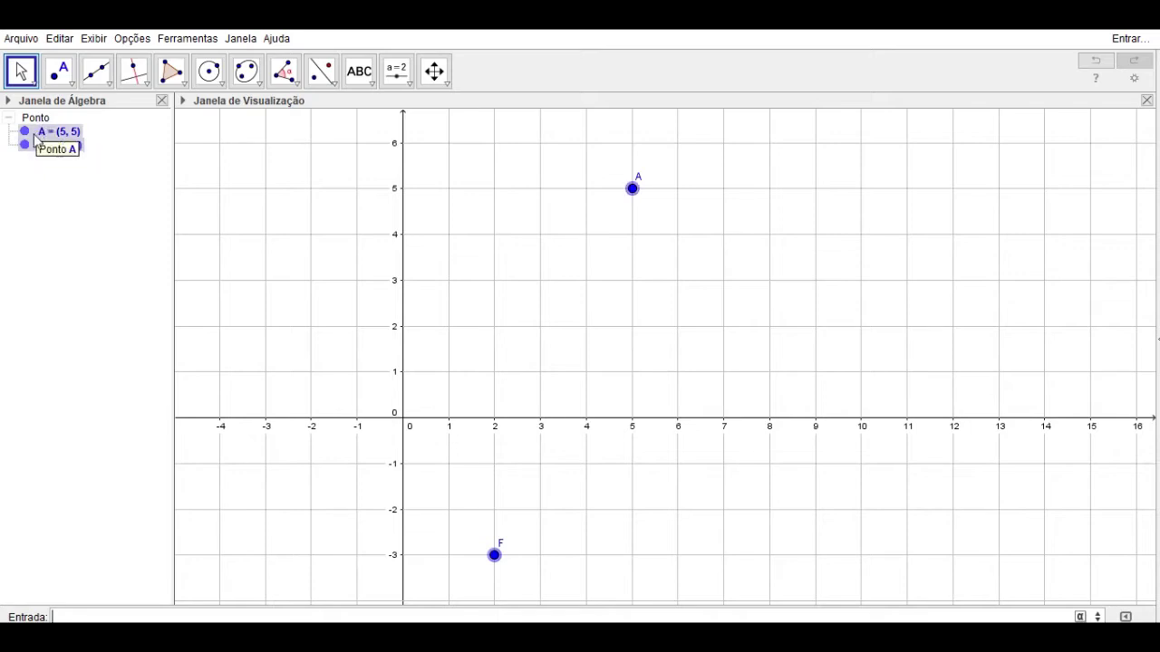
pyautogui.click(35, 147)
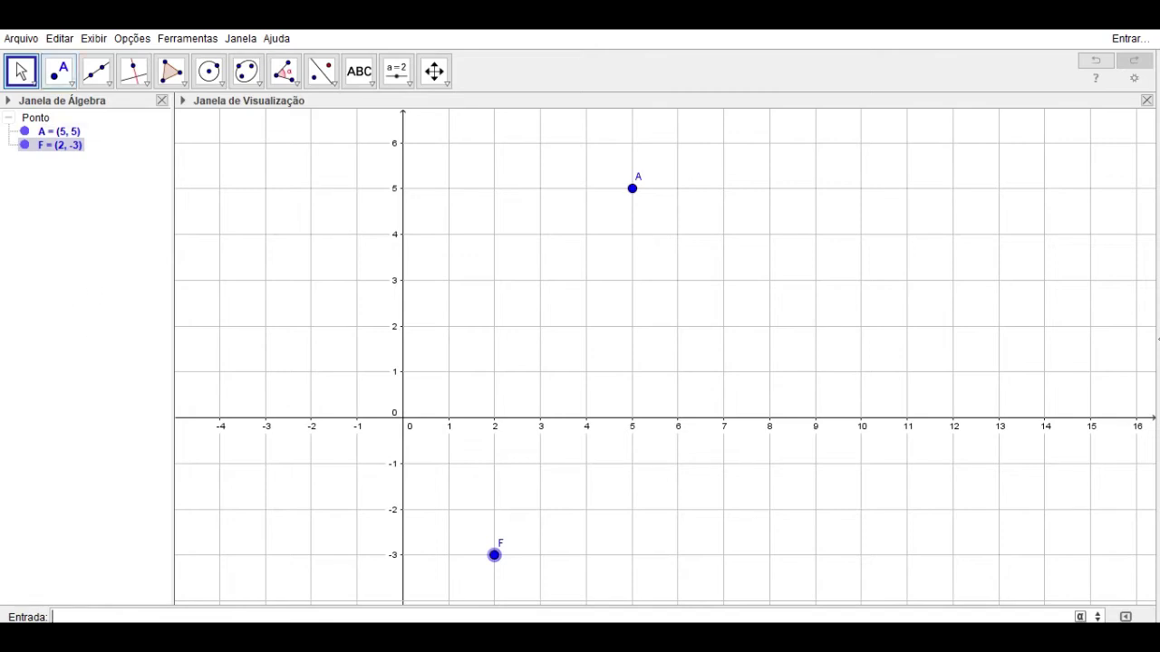
# Place points B at (3, 5), C at (5, 3) and D at (3, 3) with the Point tool.
pyautogui.click(72, 82)
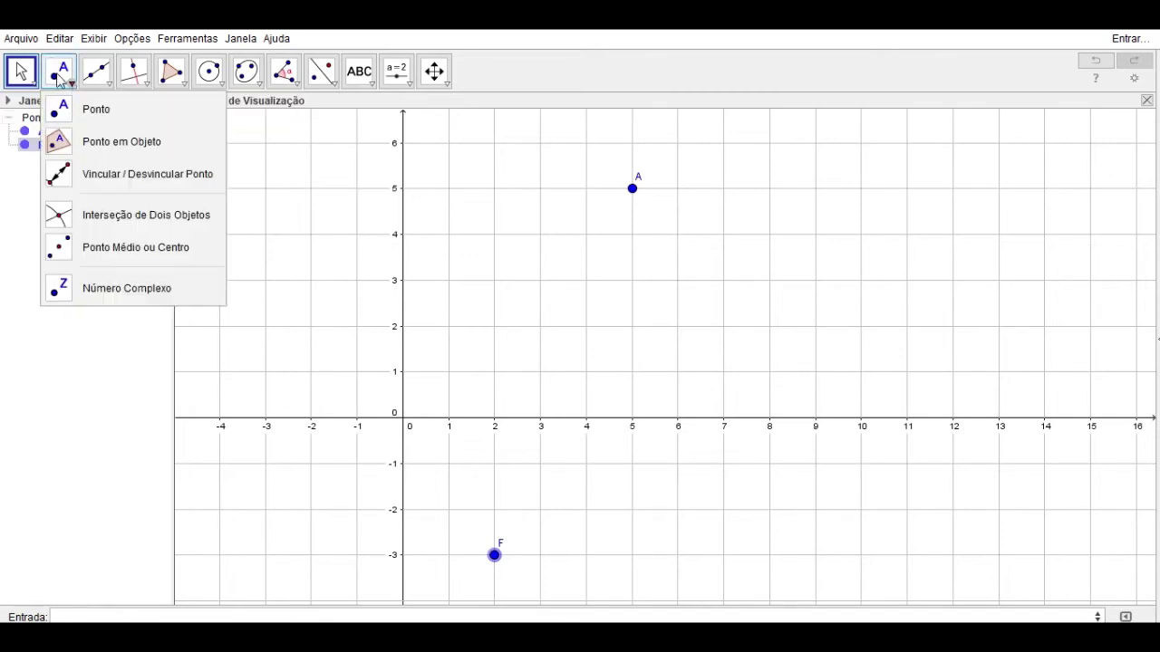
pyautogui.click(94, 109)
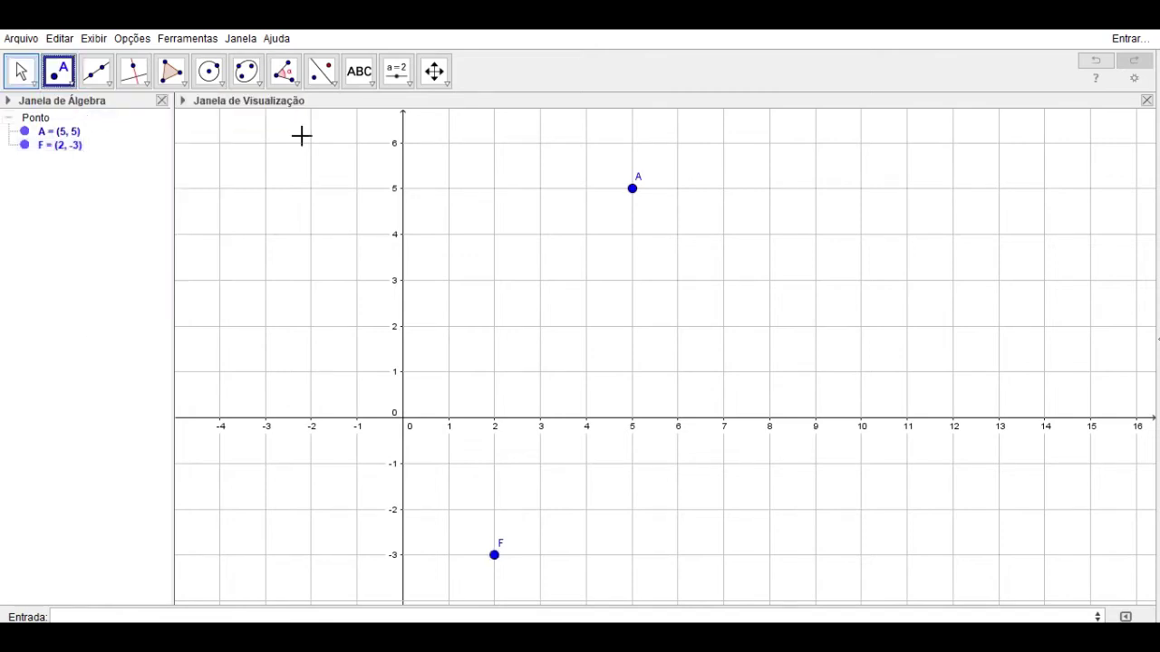
pyautogui.click(541, 189)
pyautogui.click(632, 280)
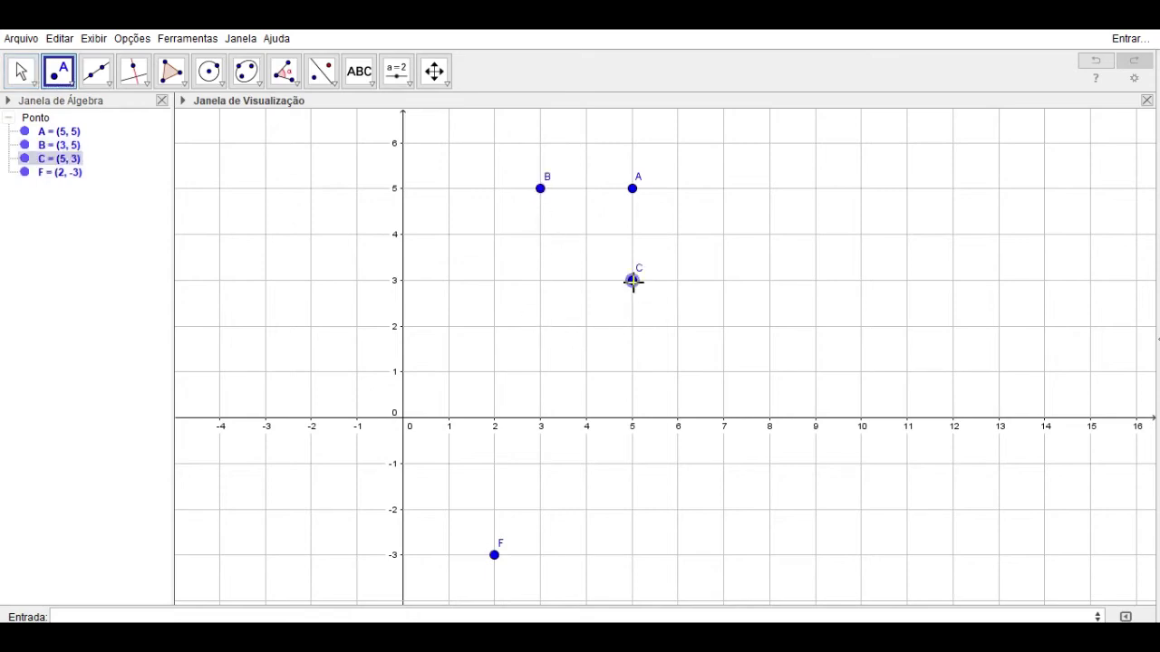
pyautogui.click(541, 280)
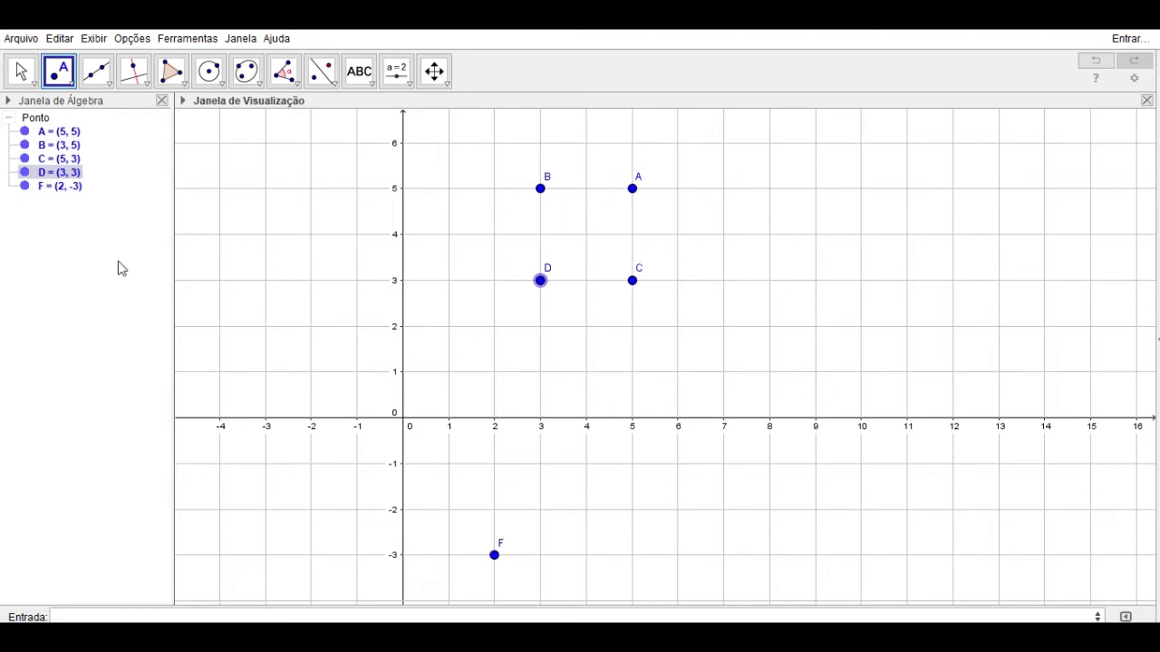
# Construct the midpoint between points B and C.
pyautogui.click(58, 73)
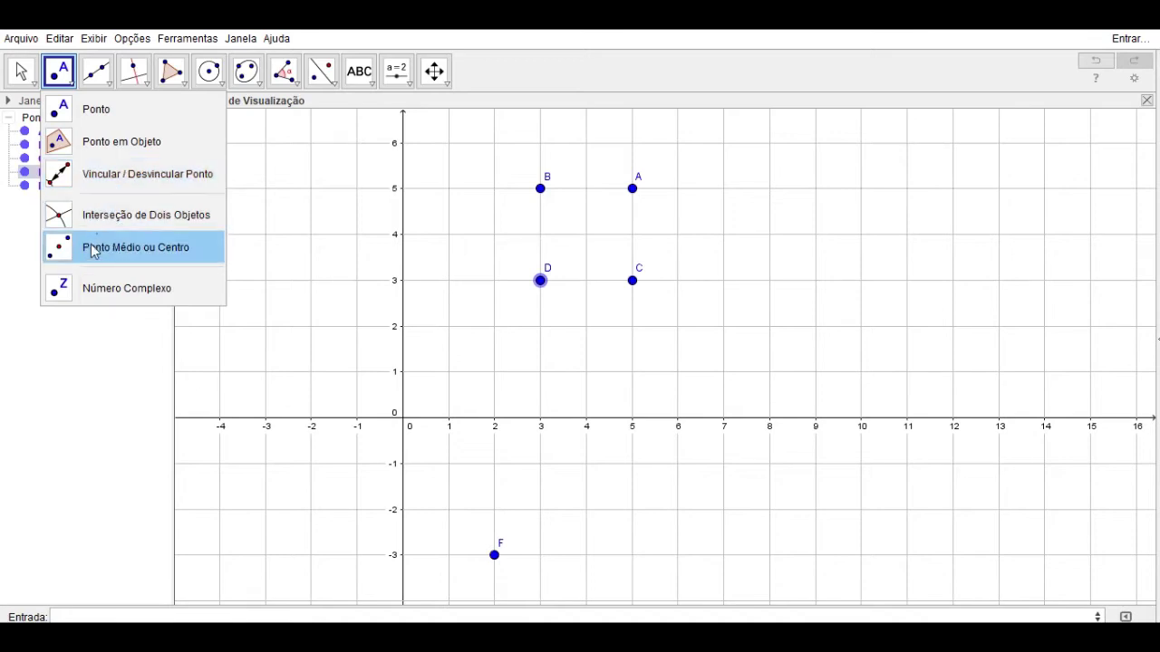
pyautogui.click(97, 249)
pyautogui.click(540, 189)
pyautogui.click(632, 280)
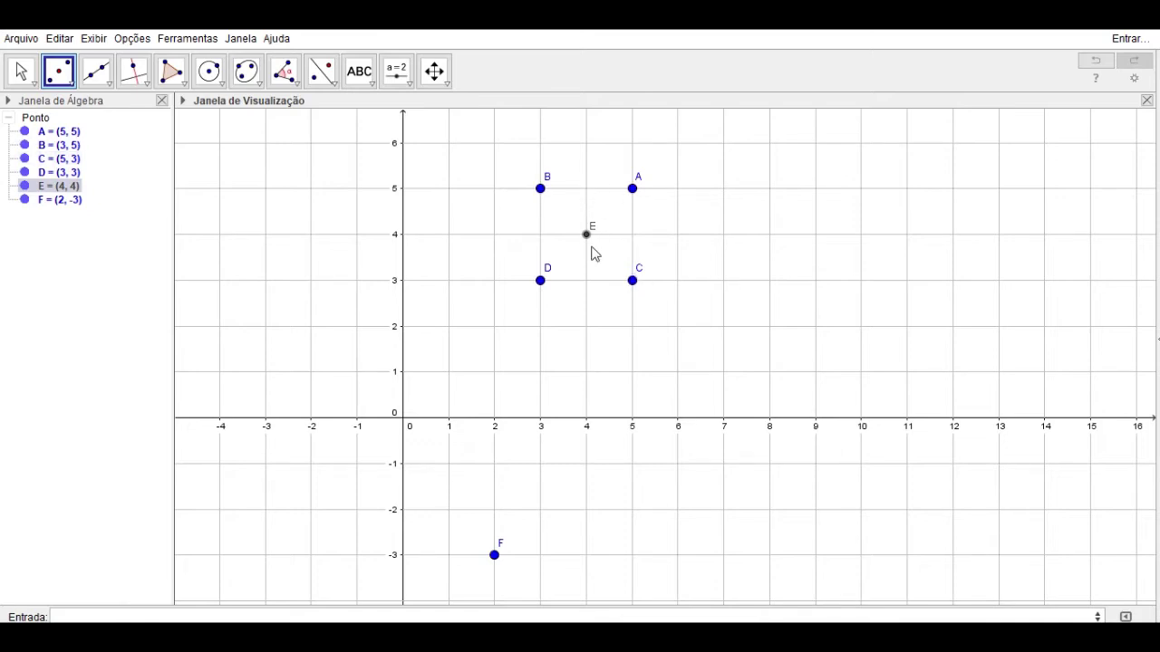
# Draw one line through points A and C and another line through points B and D.
pyautogui.click(71, 84)
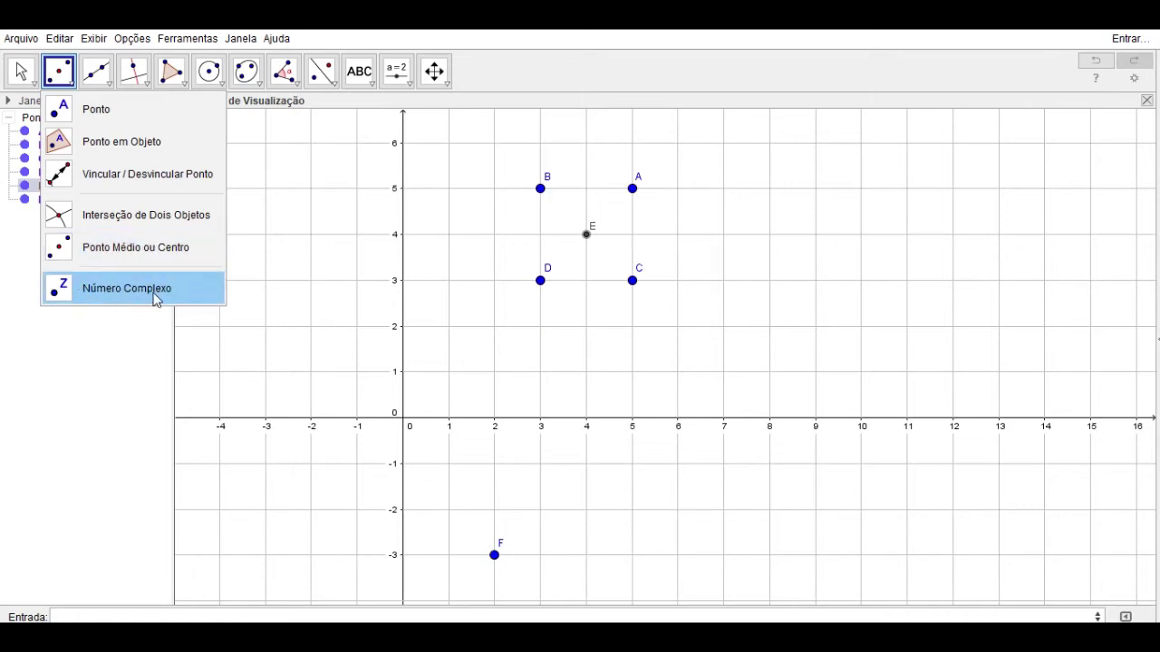
pyautogui.click(119, 105)
pyautogui.click(107, 85)
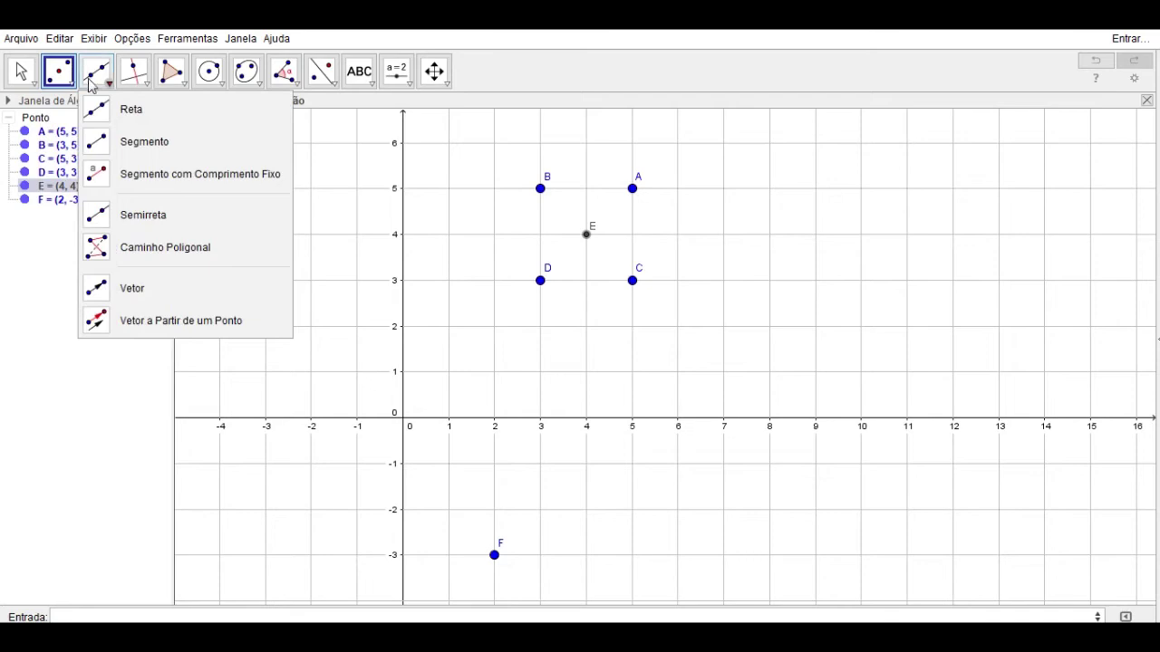
pyautogui.moveTo(97, 72)
pyautogui.click(154, 114)
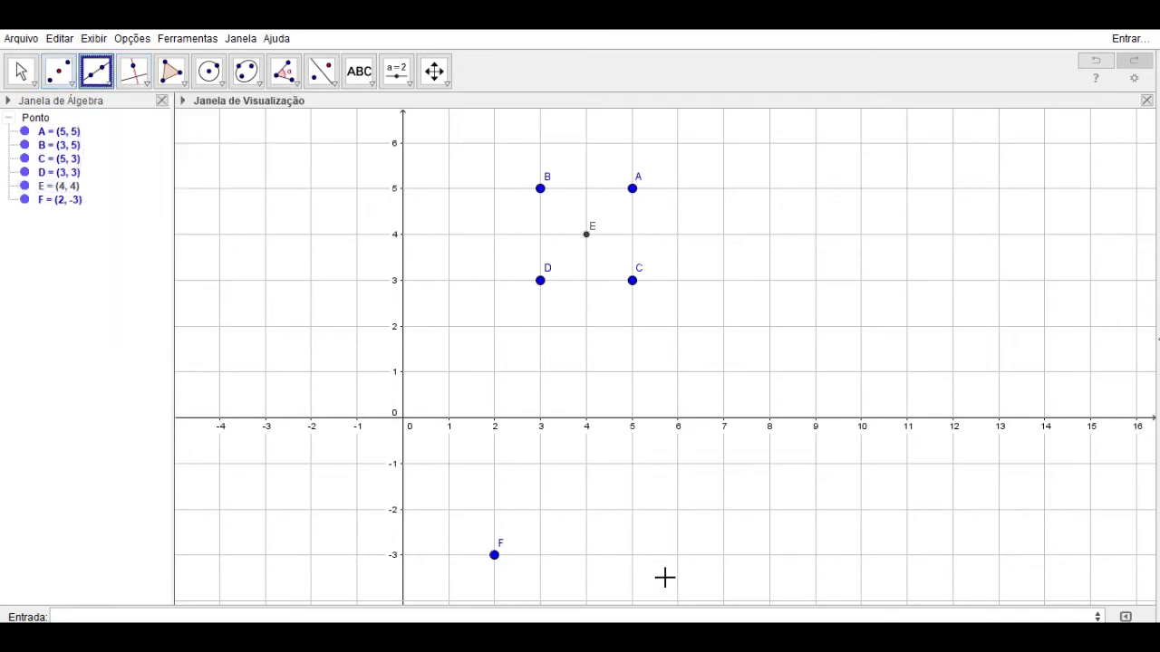
pyautogui.click(632, 188)
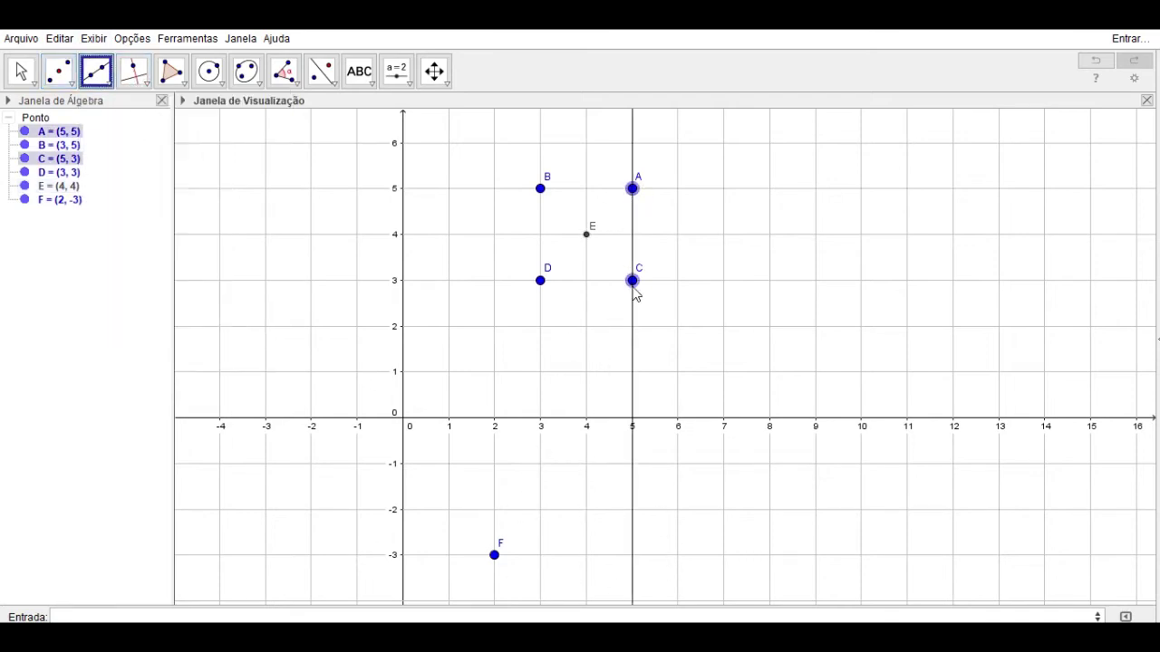
pyautogui.click(632, 280)
pyautogui.click(540, 188)
pyautogui.click(540, 280)
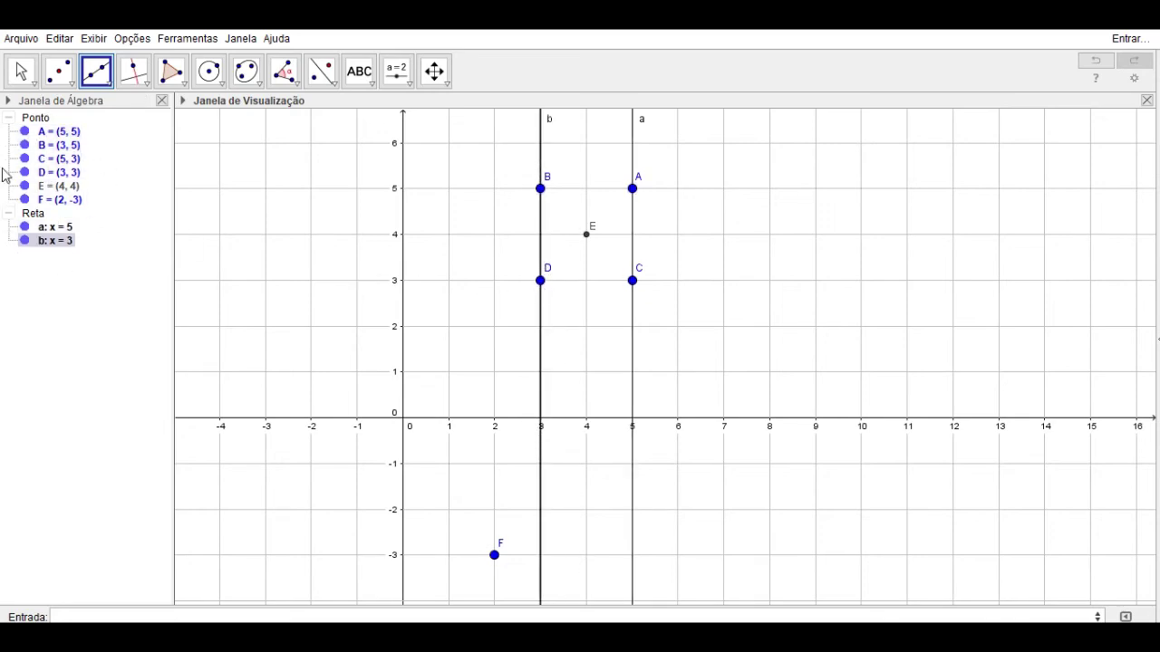
pyautogui.click(96, 72)
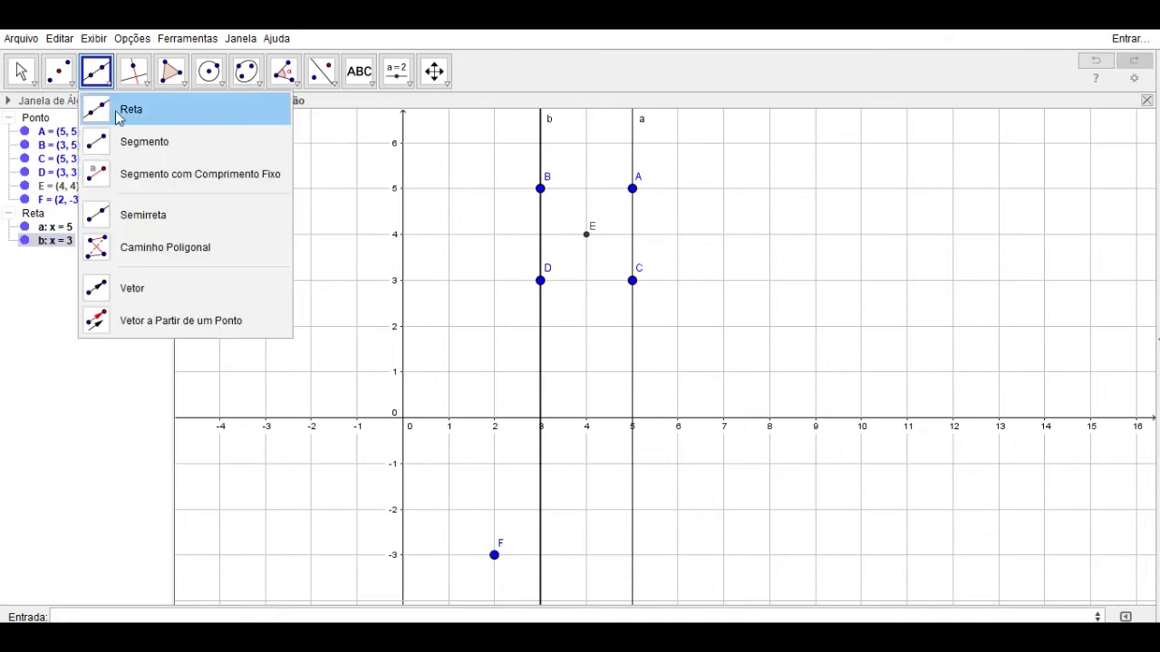
pyautogui.click(145, 177)
pyautogui.click(540, 188)
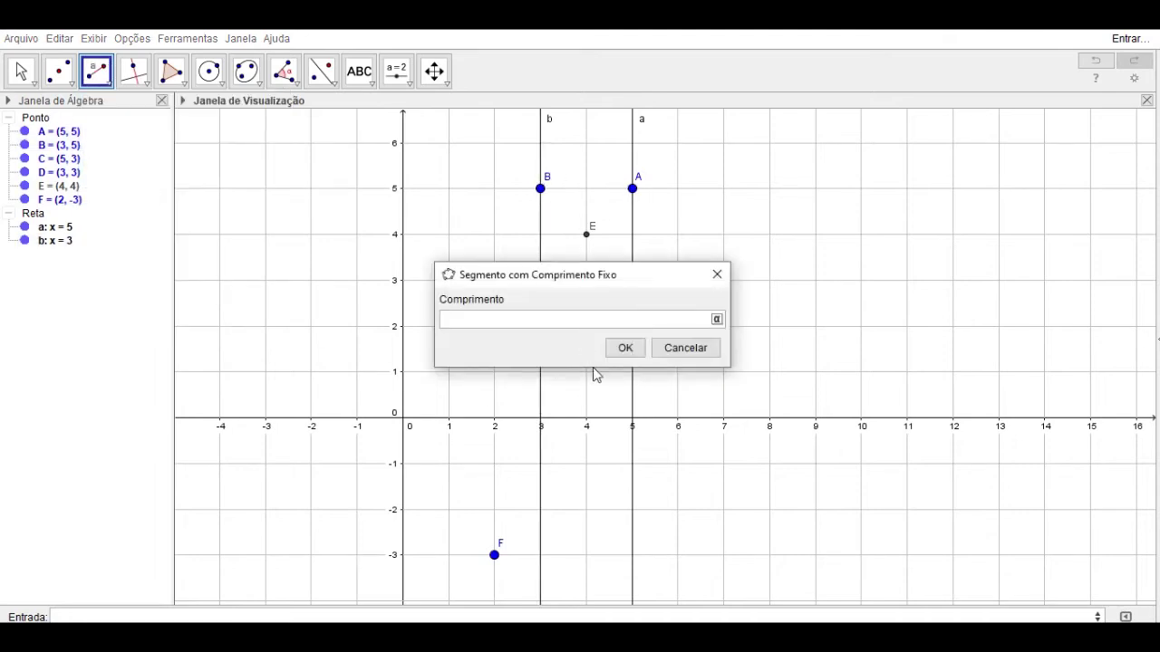
pyautogui.click(688, 349)
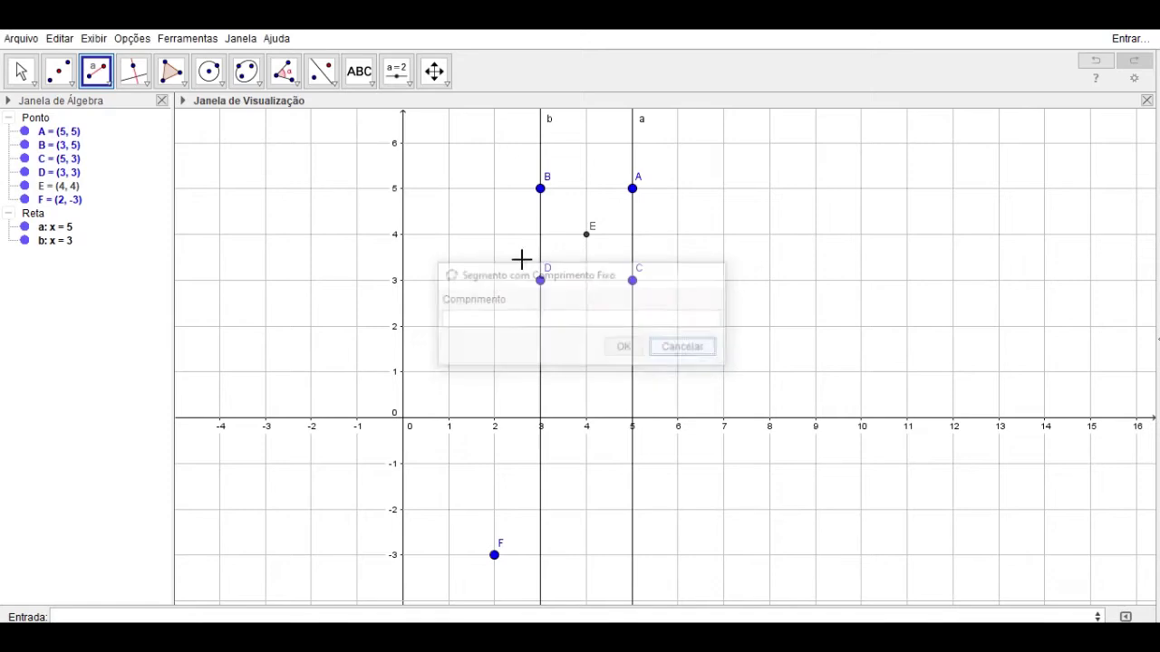
# Draw a segment between points B and A and another between points D and C.
pyautogui.click(101, 79)
pyautogui.click(135, 151)
pyautogui.click(541, 189)
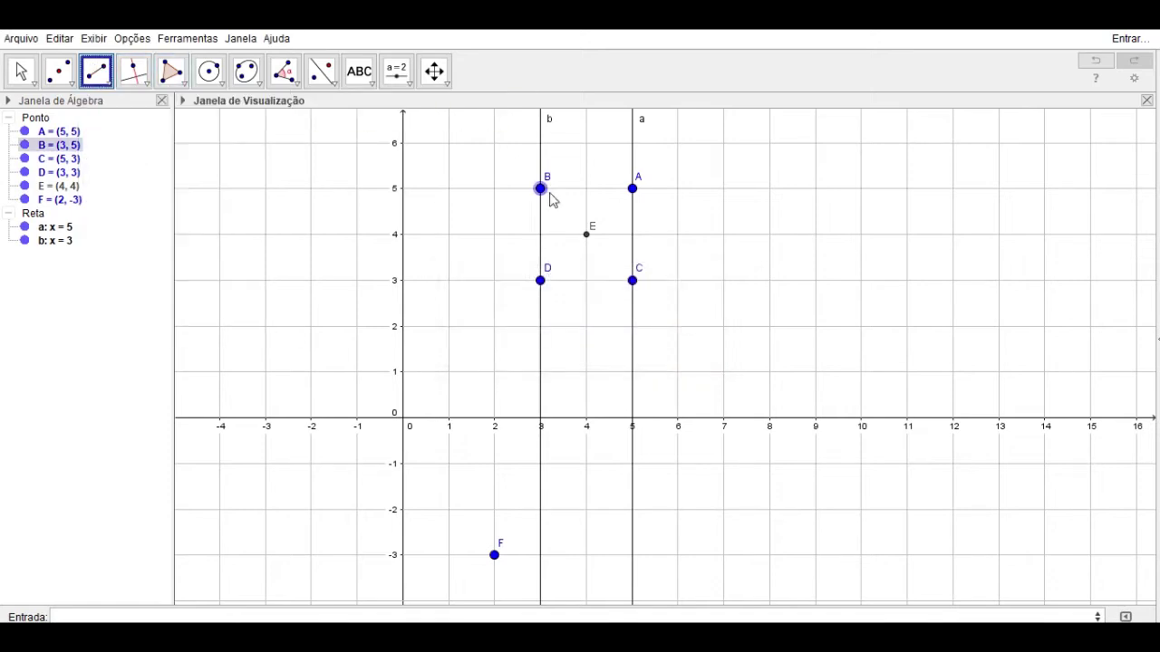
pyautogui.click(632, 189)
pyautogui.click(540, 280)
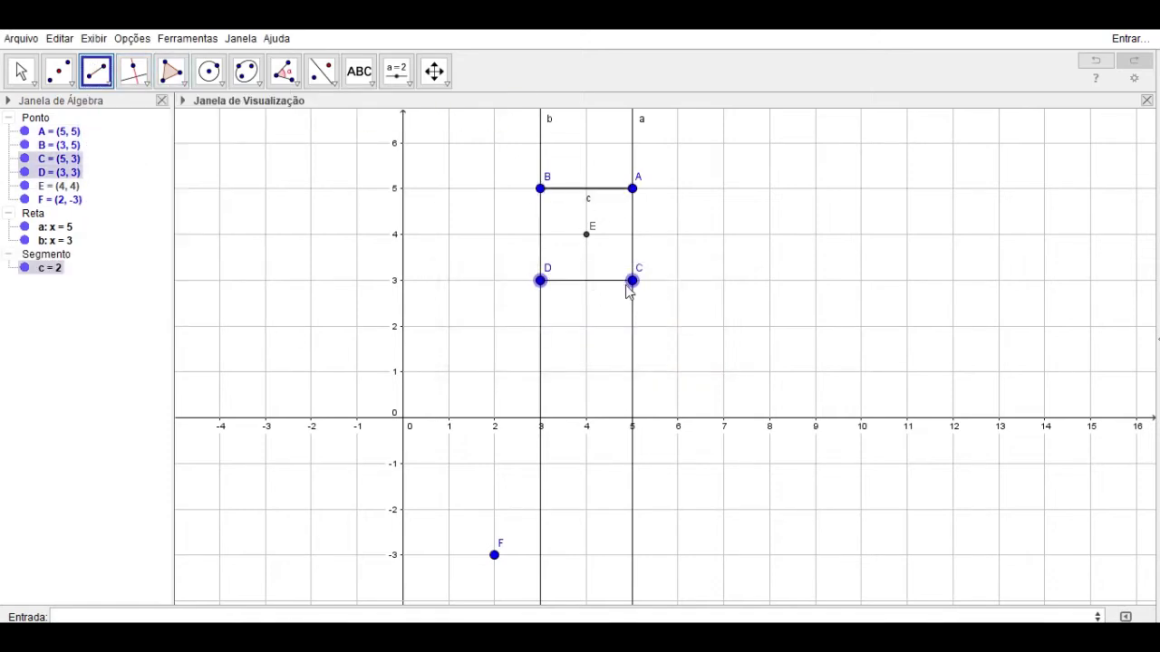
pyautogui.click(633, 280)
# Construct a fixed-length segment starting at (6, 5) with a length of 5.
pyautogui.click(100, 78)
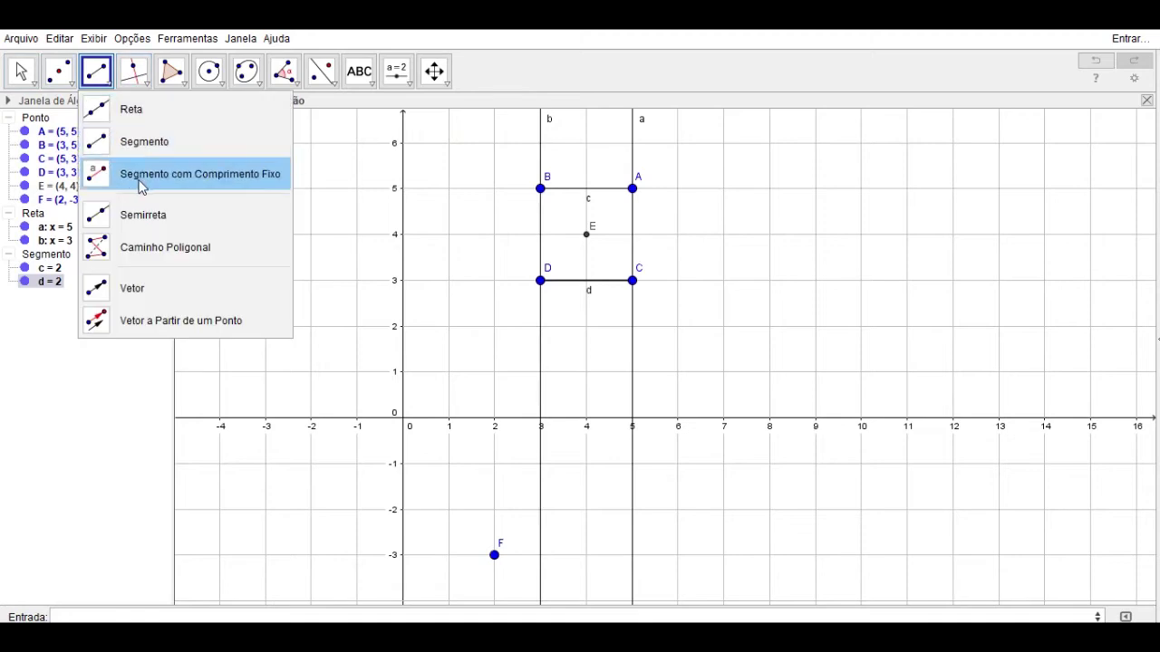
pyautogui.click(160, 175)
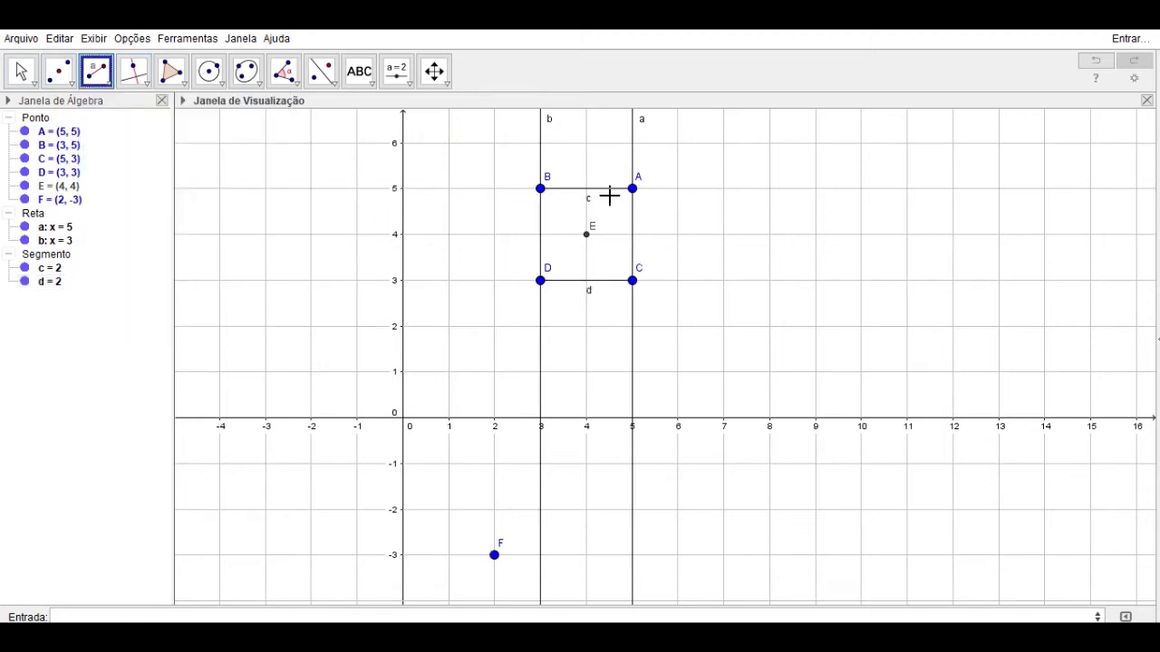
pyautogui.click(678, 188)
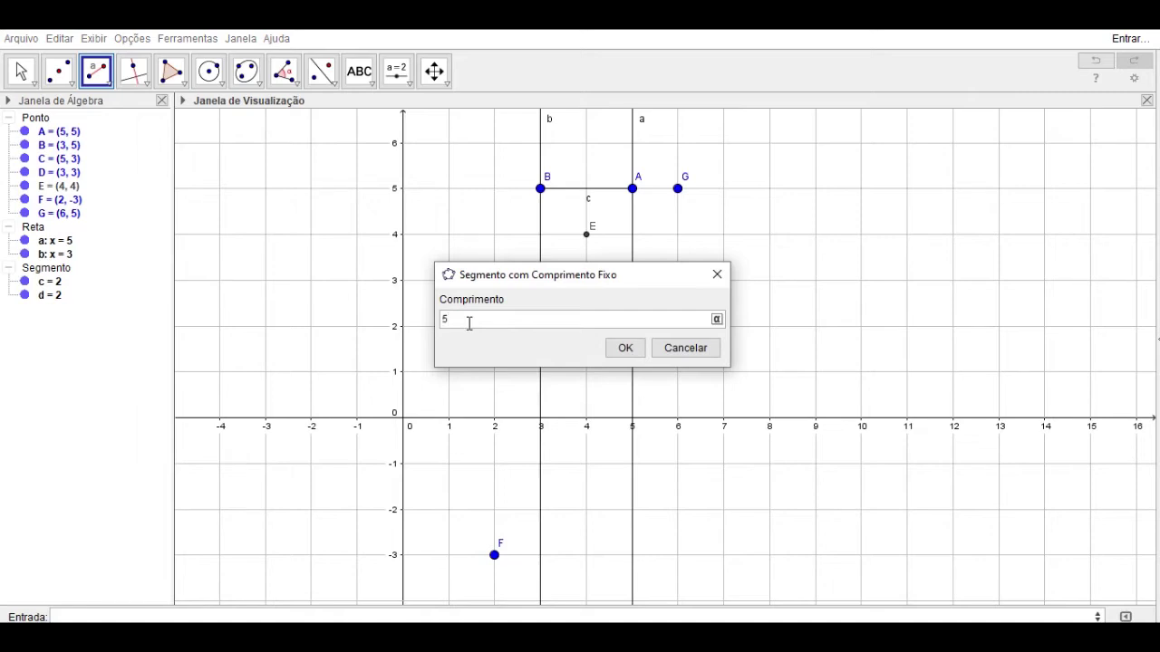
pyautogui.press('Return')
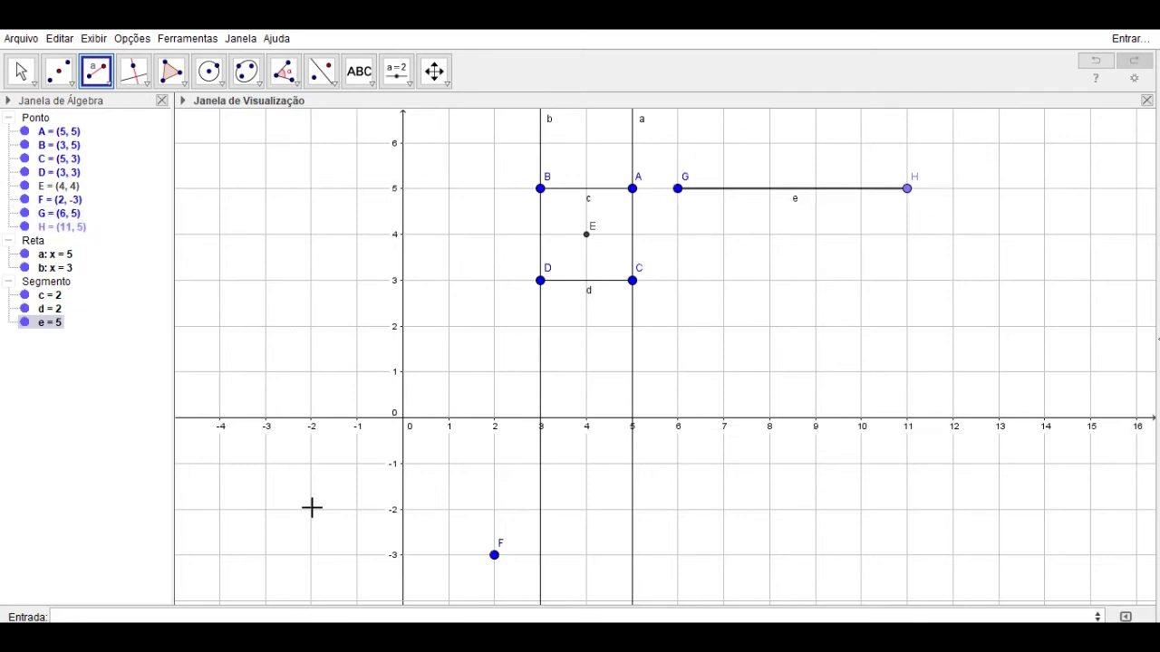
# Highlight segments c and d and lines a and b from their algebra entries to match each with its drawing.
pyautogui.click(54, 296)
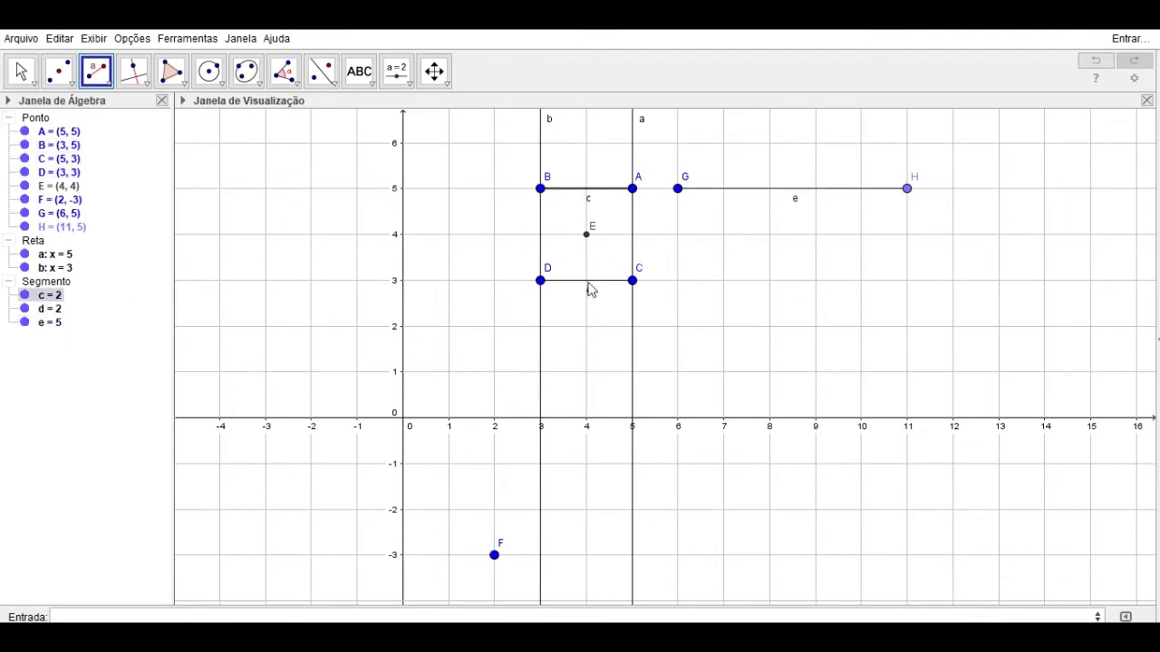
pyautogui.click(57, 309)
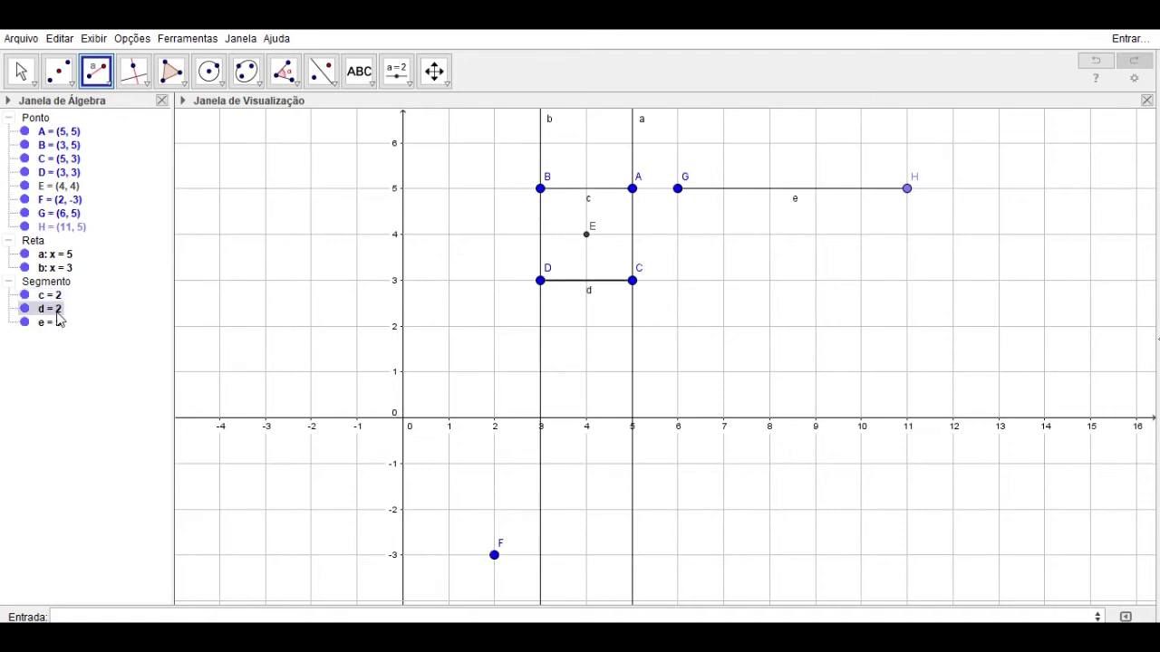
pyautogui.press('Down')
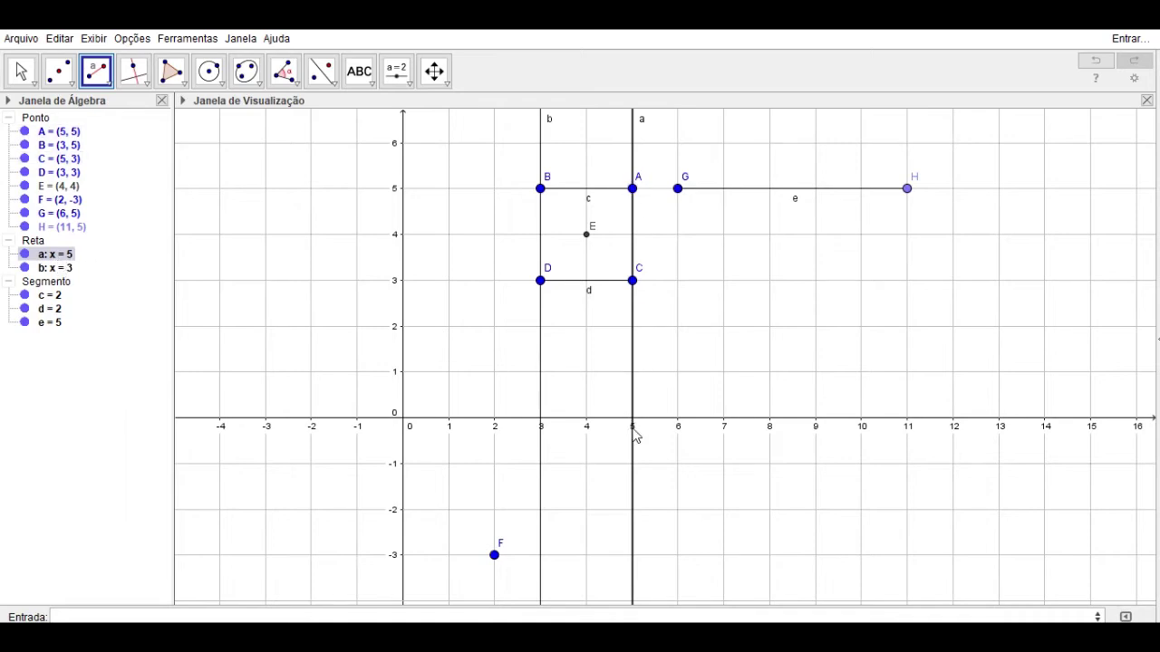
pyautogui.click(55, 269)
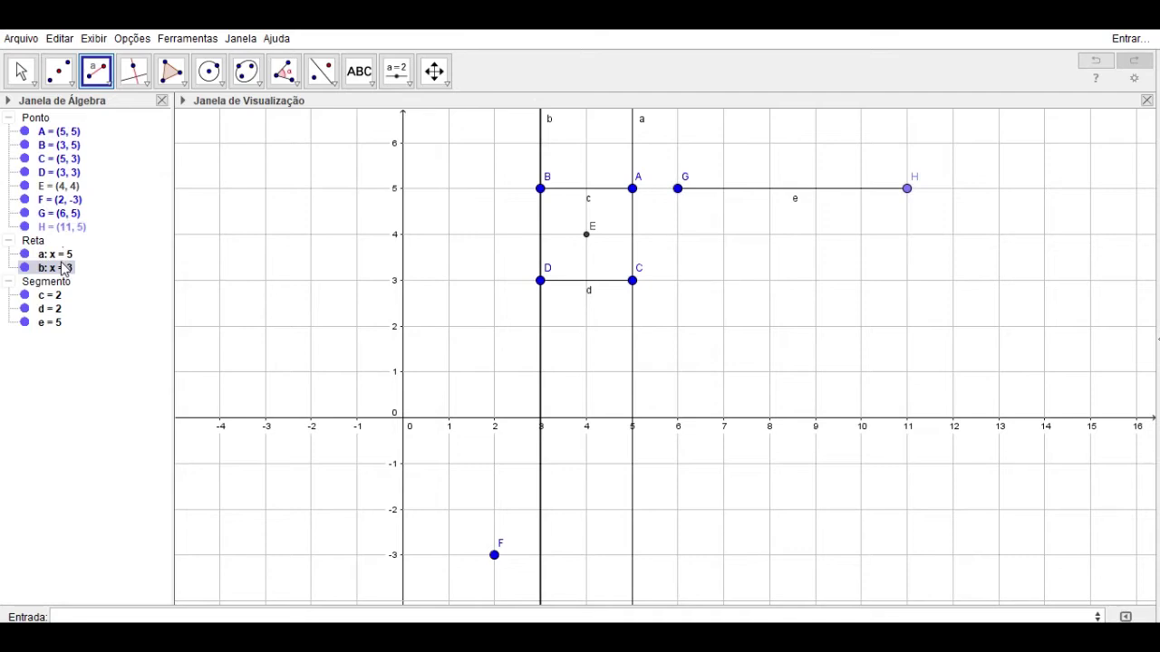
pyautogui.click(69, 154)
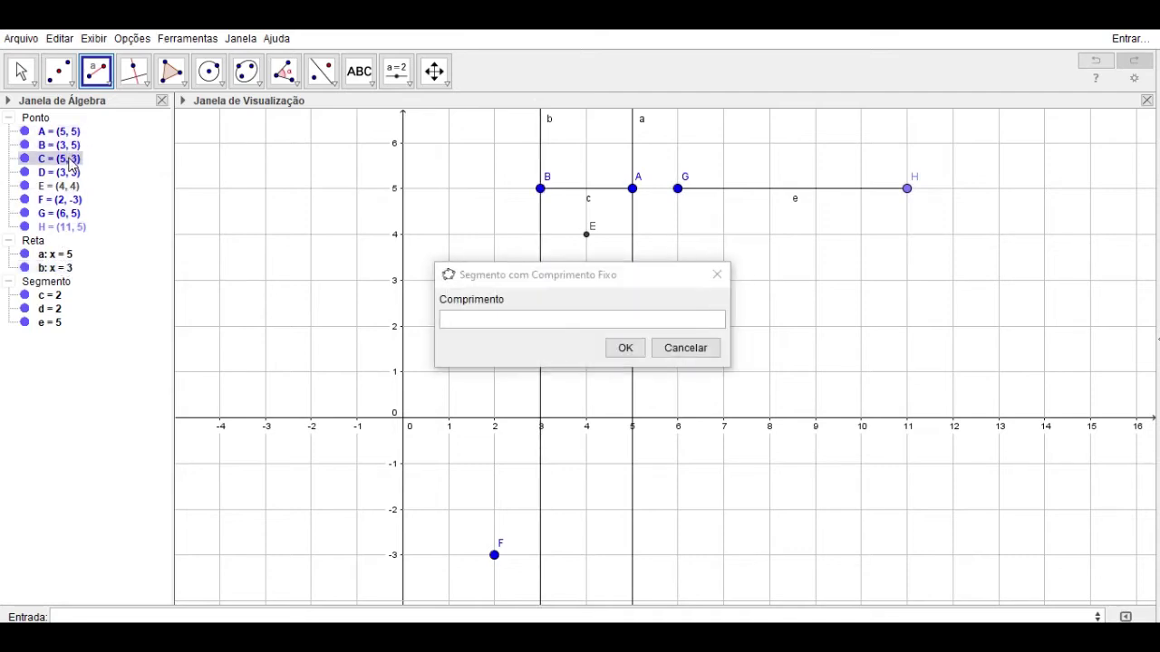
pyautogui.click(680, 354)
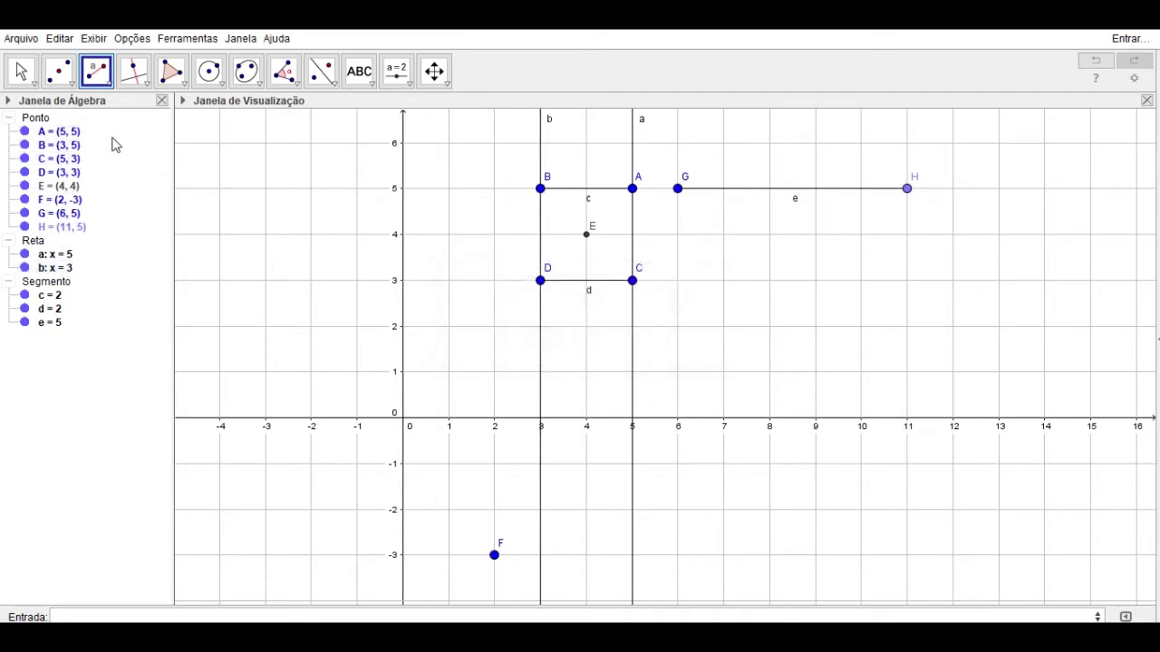
# Draw a ray starting at (8, 3) and passing through (11, 3).
pyautogui.click(108, 83)
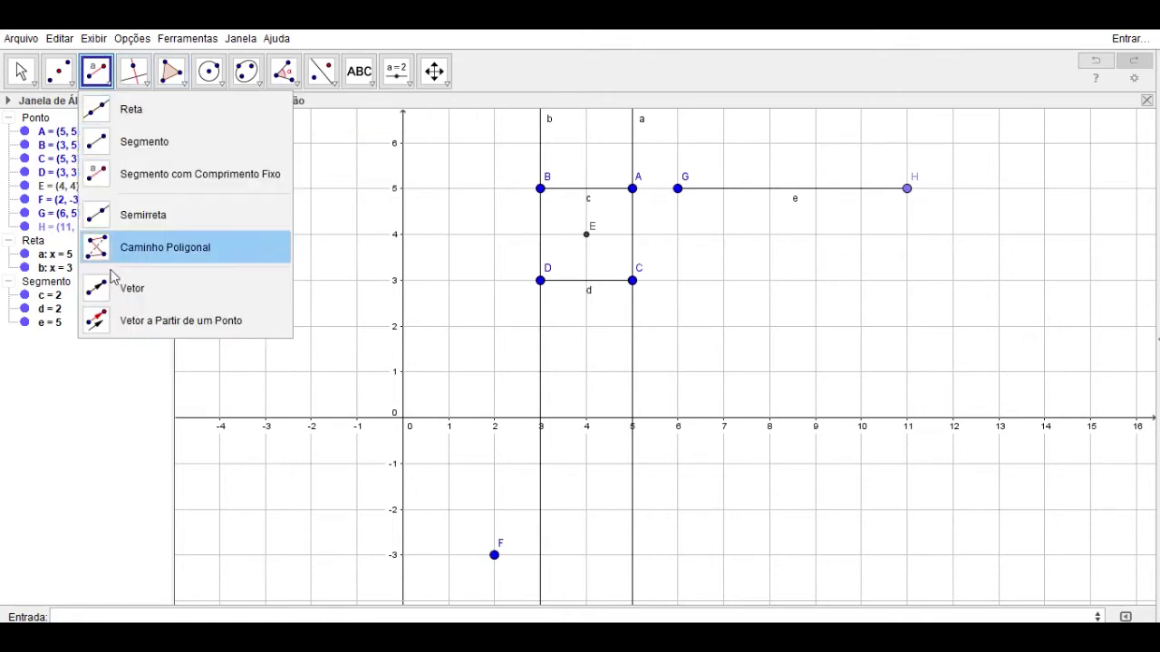
pyautogui.click(176, 218)
pyautogui.click(770, 280)
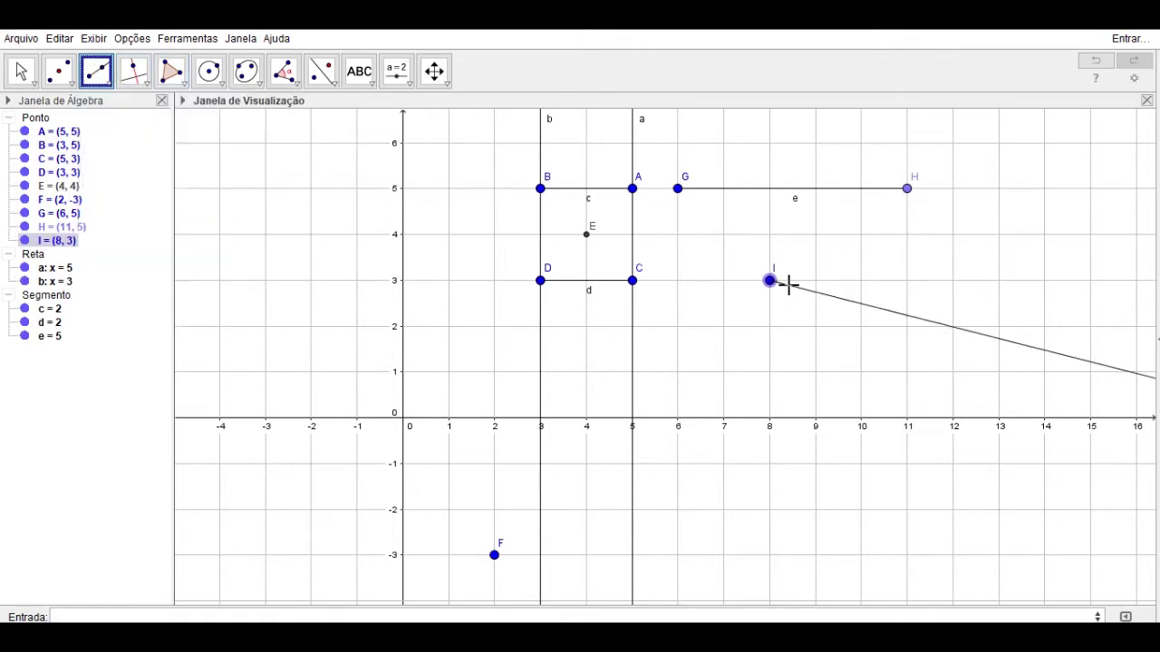
pyautogui.click(907, 280)
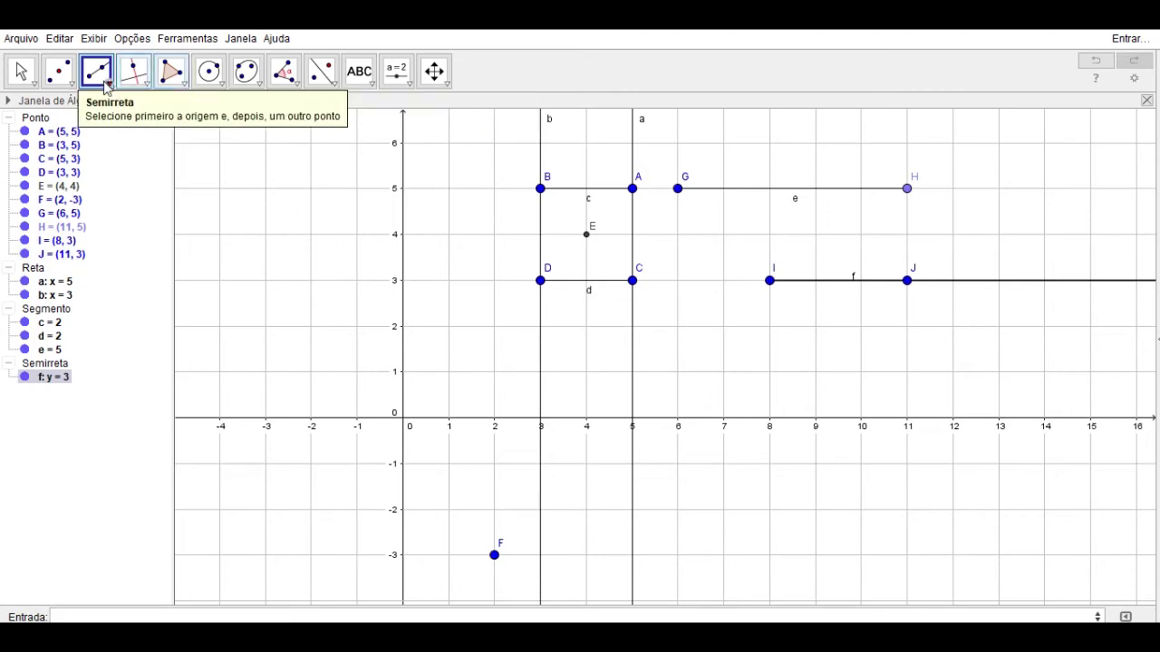
# Try to draw a zigzag polygonal path from (8, 2) through (9, 1), (10, 2), (11, 1), (12, 2) and (13, 1).
pyautogui.click(106, 85)
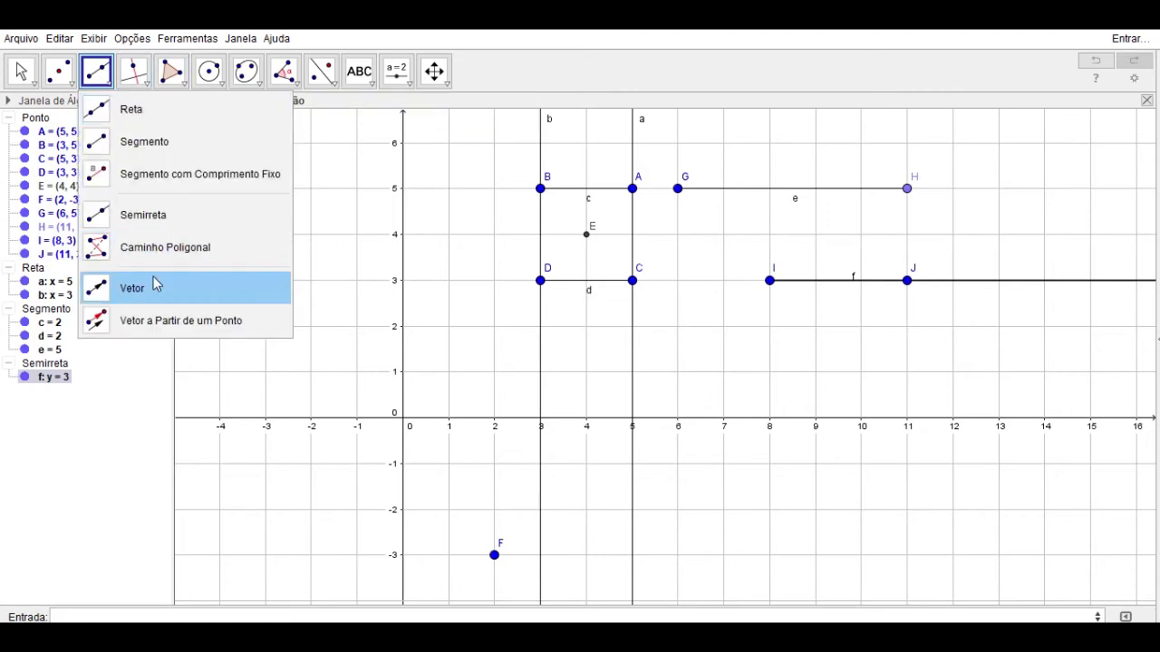
pyautogui.click(167, 251)
pyautogui.click(770, 326)
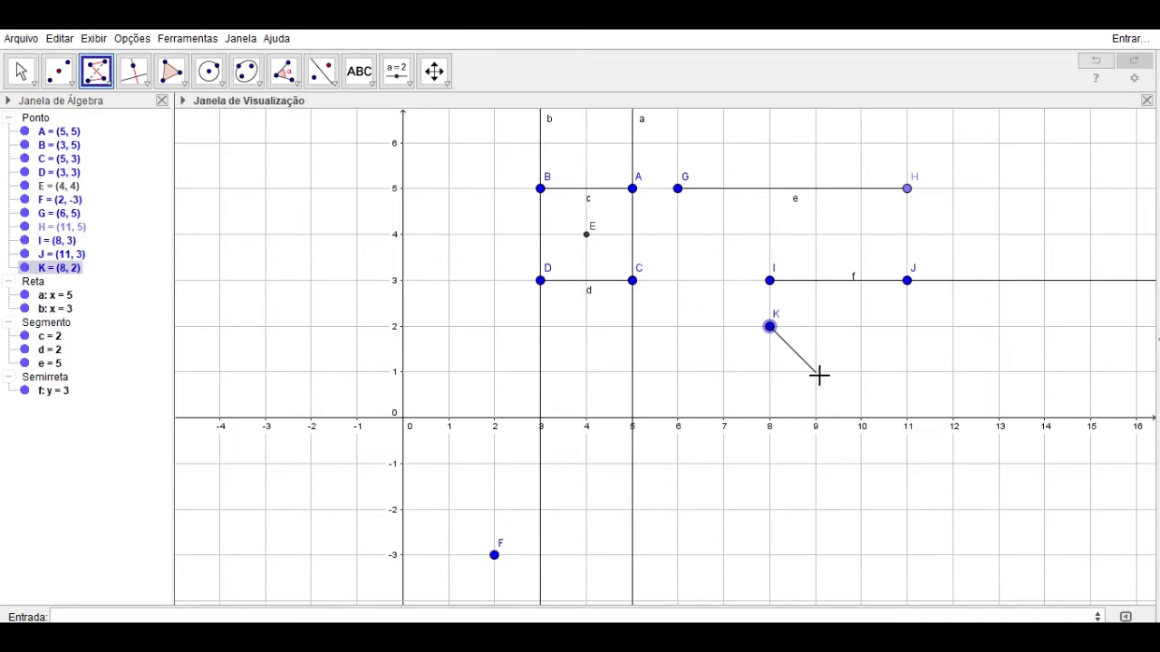
pyautogui.click(816, 371)
pyautogui.click(860, 326)
pyautogui.click(908, 372)
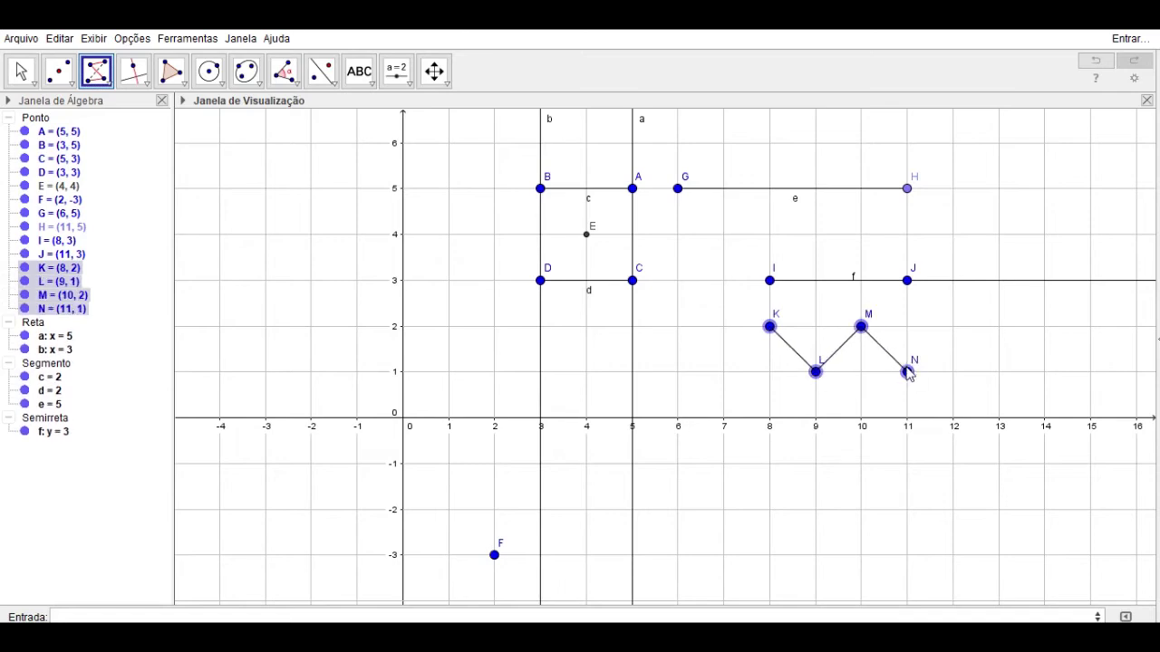
pyautogui.click(952, 326)
pyautogui.click(998, 372)
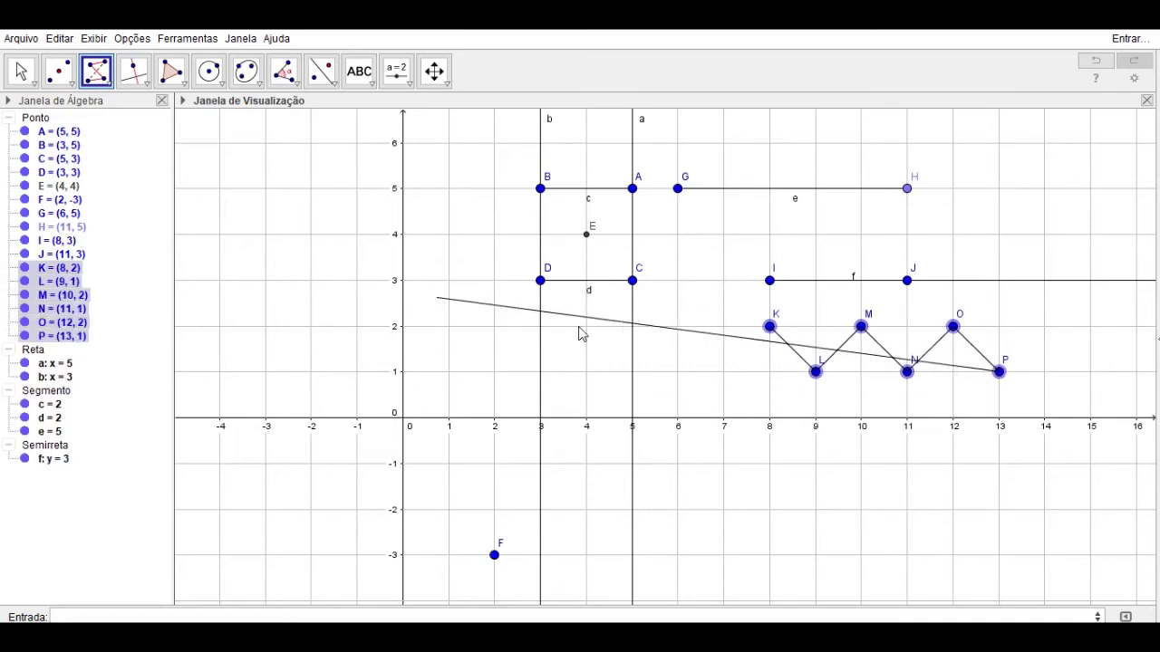
pyautogui.click(953, 326)
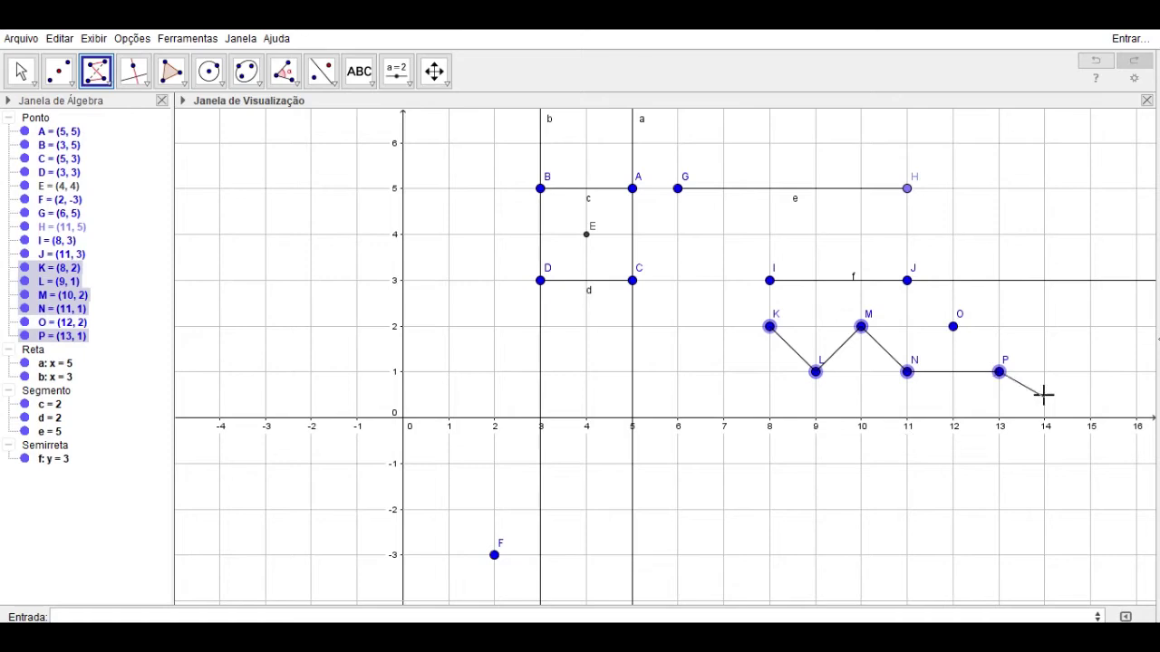
pyautogui.click(999, 326)
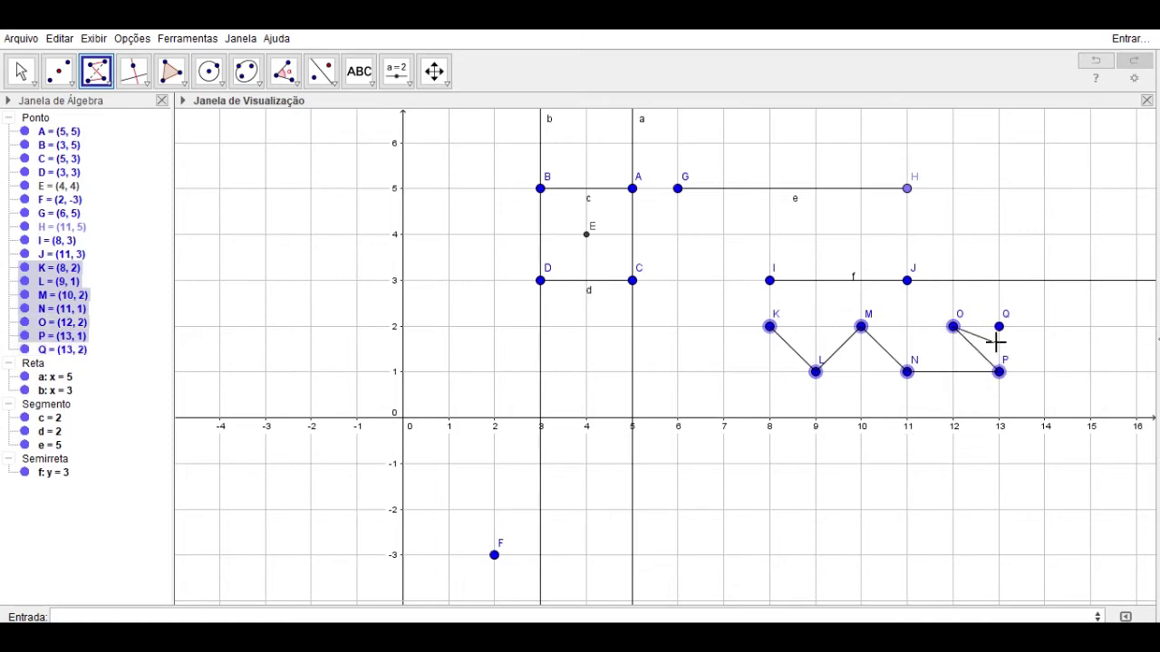
pyautogui.press('Escape')
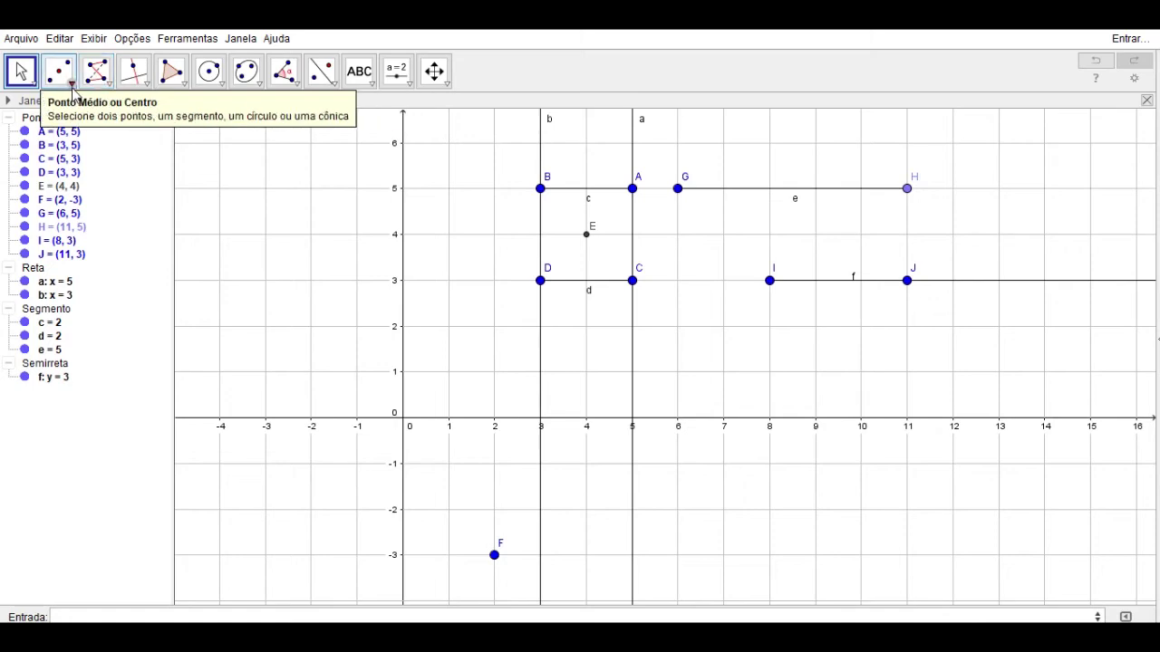
# Draw a vector from (8, 2) to (11, 2) and another from (8, 1) to about (10.86, 1.55).
pyautogui.click(96, 76)
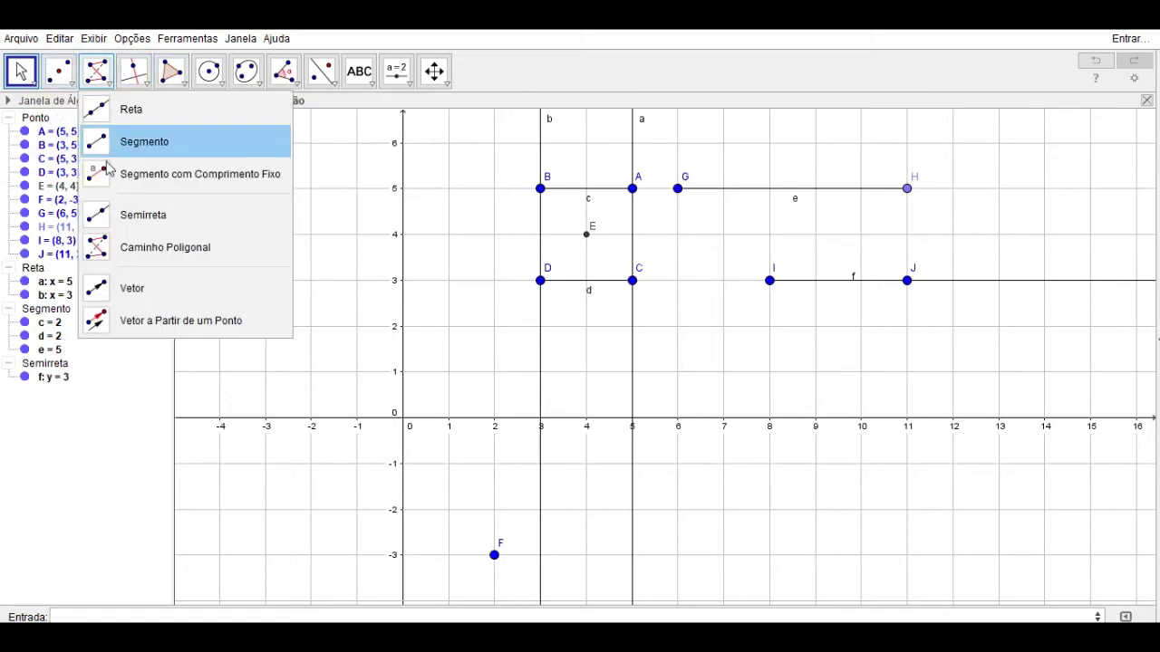
pyautogui.click(145, 290)
pyautogui.click(769, 326)
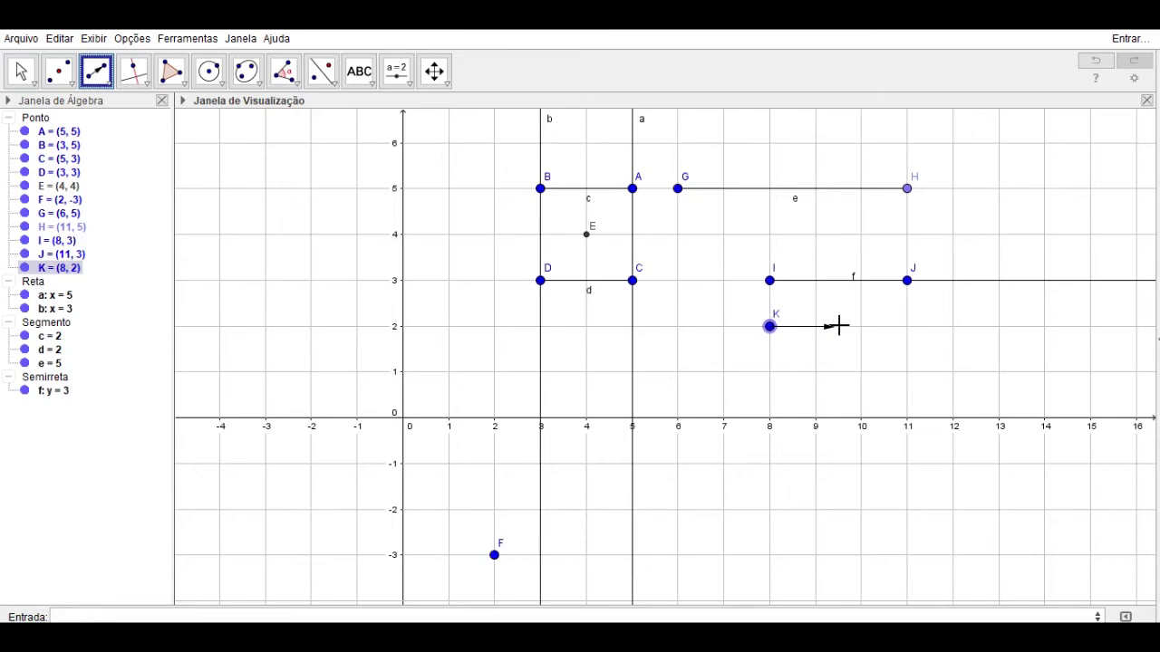
pyautogui.click(907, 326)
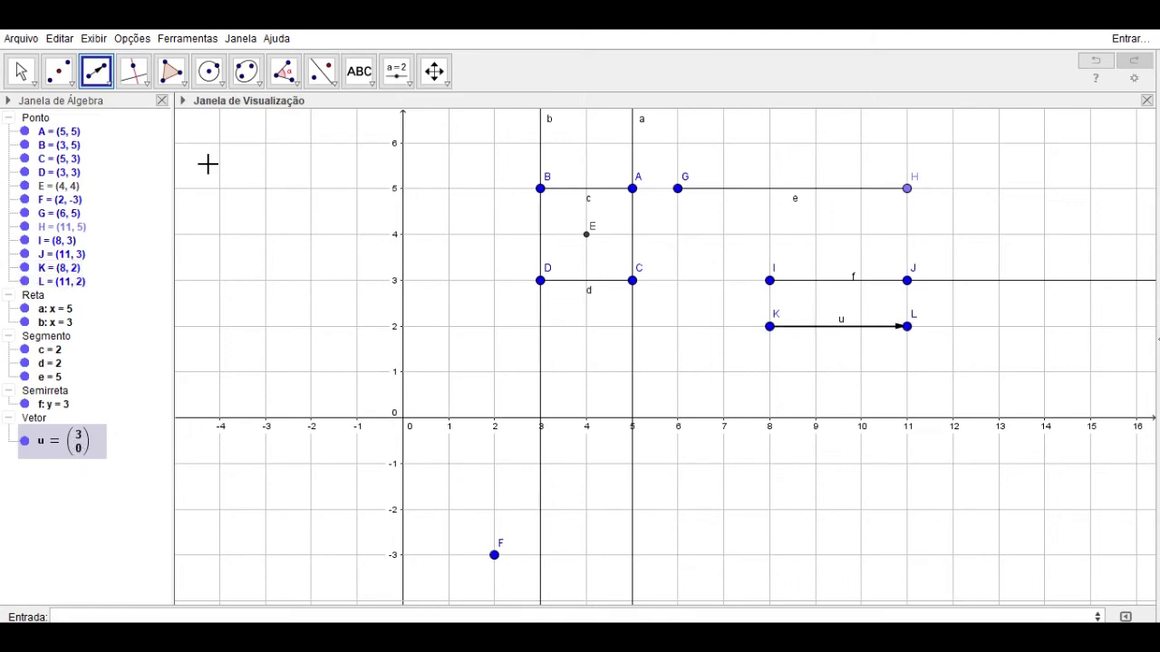
pyautogui.click(770, 372)
pyautogui.click(901, 348)
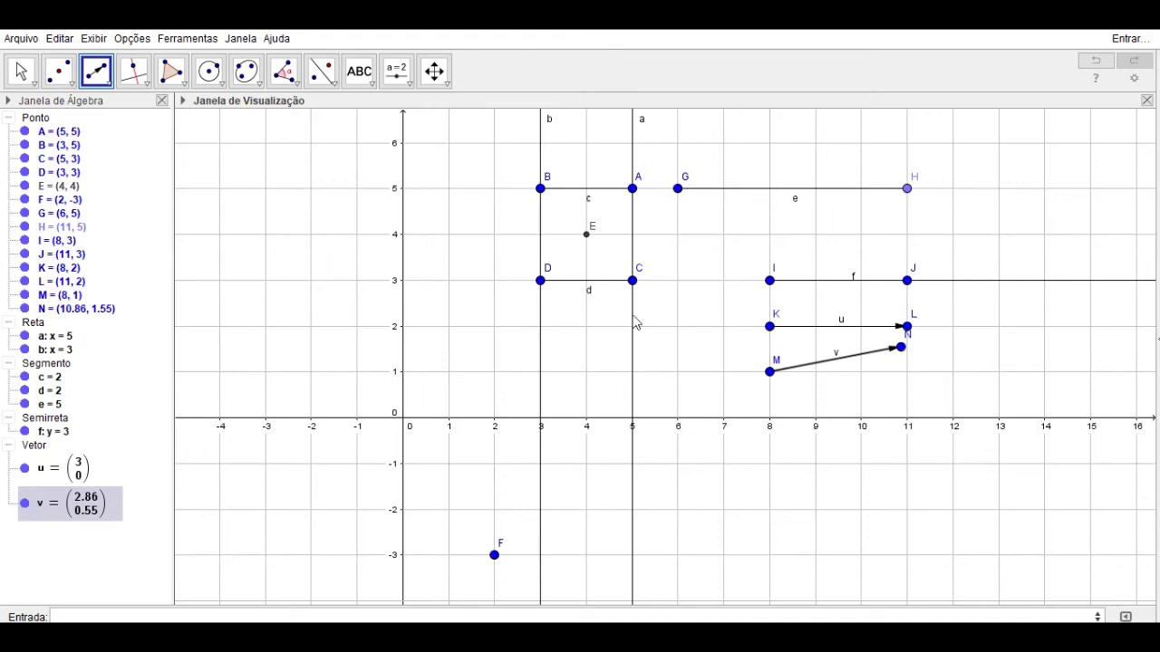
pyautogui.click(107, 83)
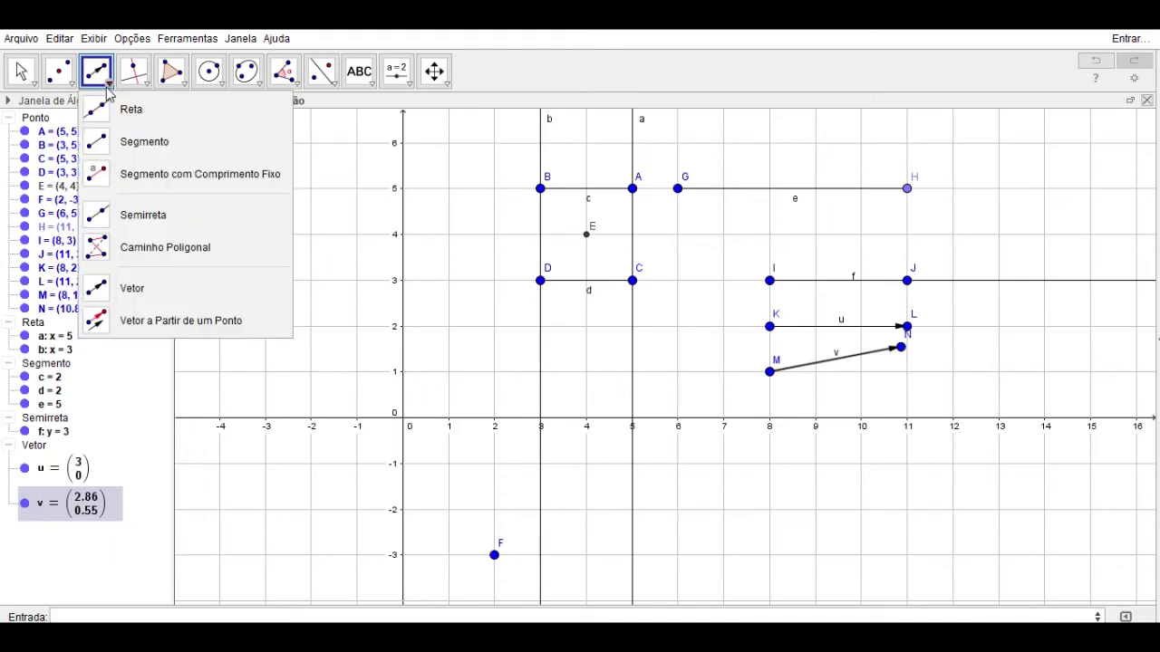
pyautogui.click(145, 84)
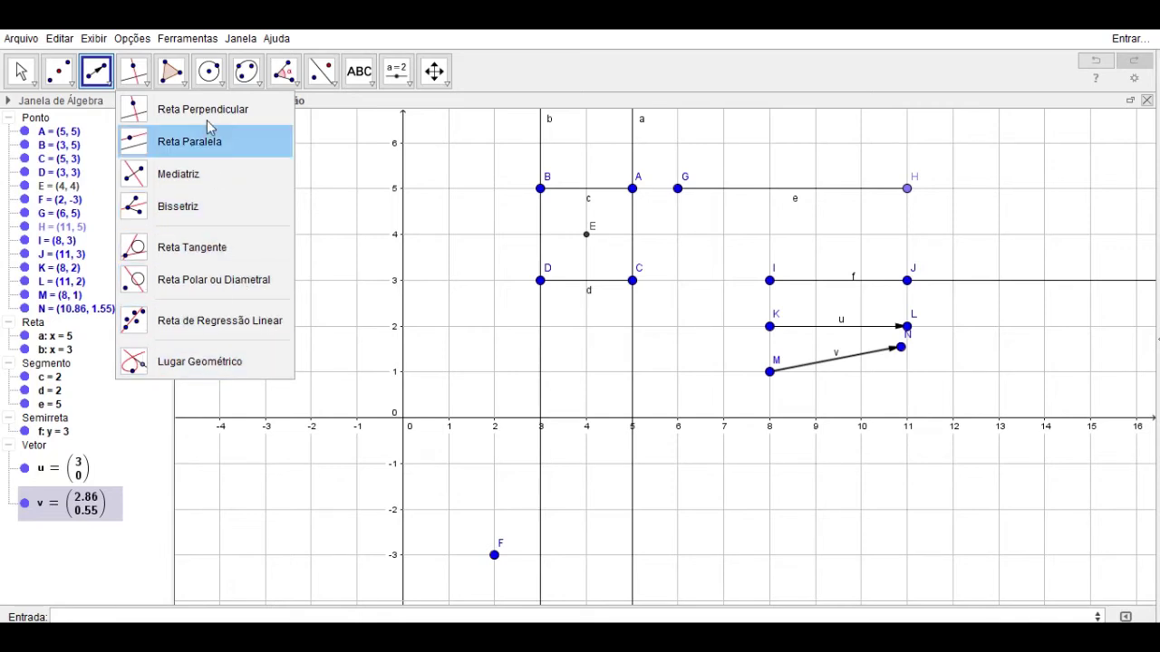
pyautogui.click(137, 83)
pyautogui.click(137, 85)
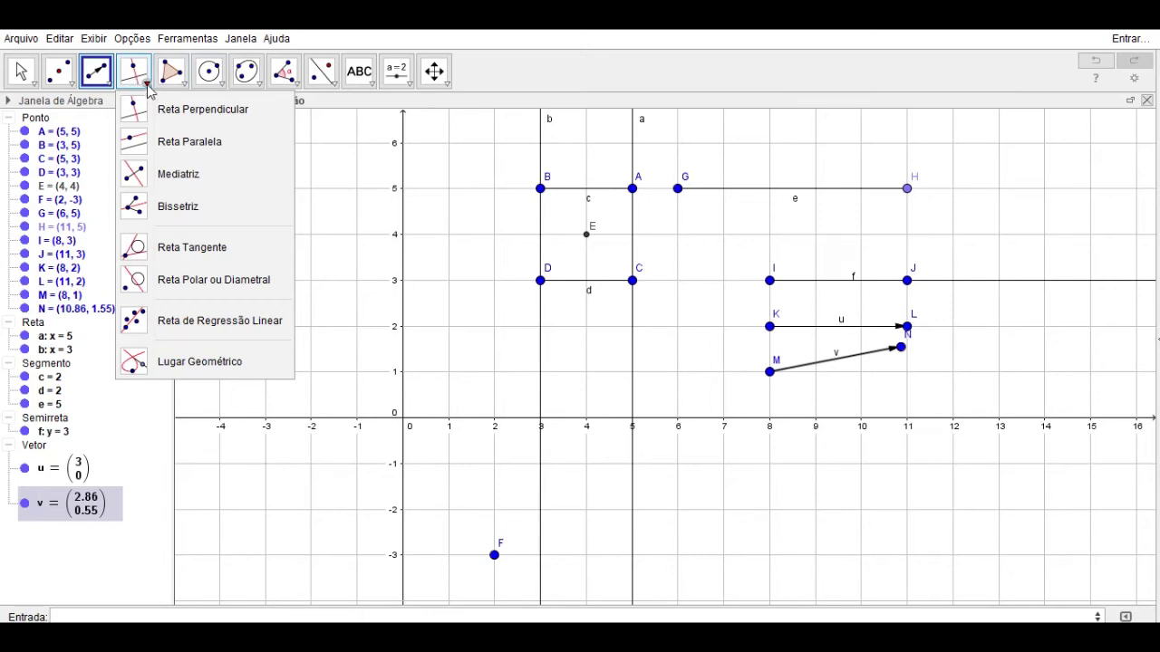
# Draw a polygon through the existing points B, A, C and D, closing it back at B.
pyautogui.click(181, 87)
pyautogui.click(202, 119)
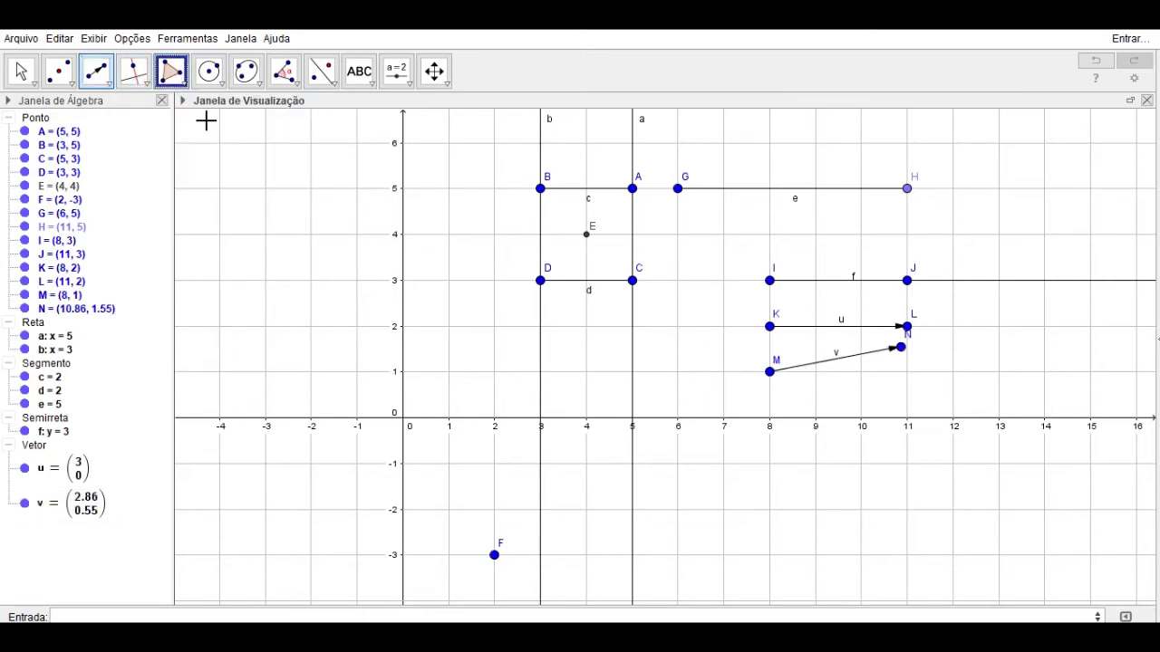
pyautogui.click(544, 192)
pyautogui.click(632, 189)
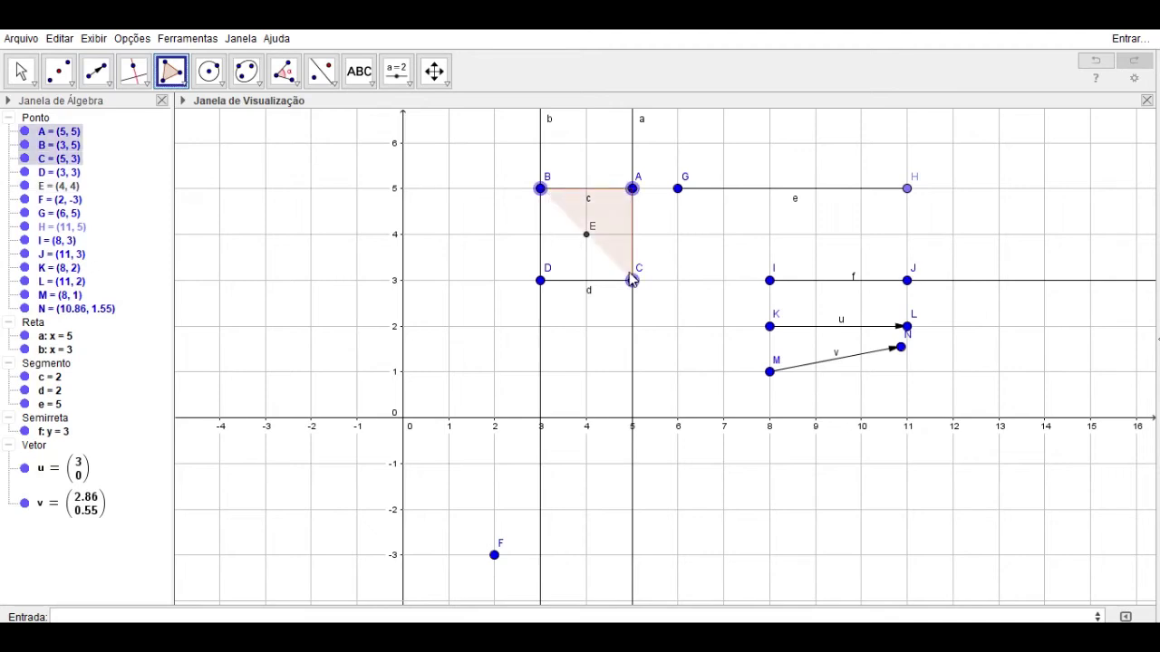
pyautogui.click(632, 280)
pyautogui.click(541, 280)
pyautogui.click(541, 191)
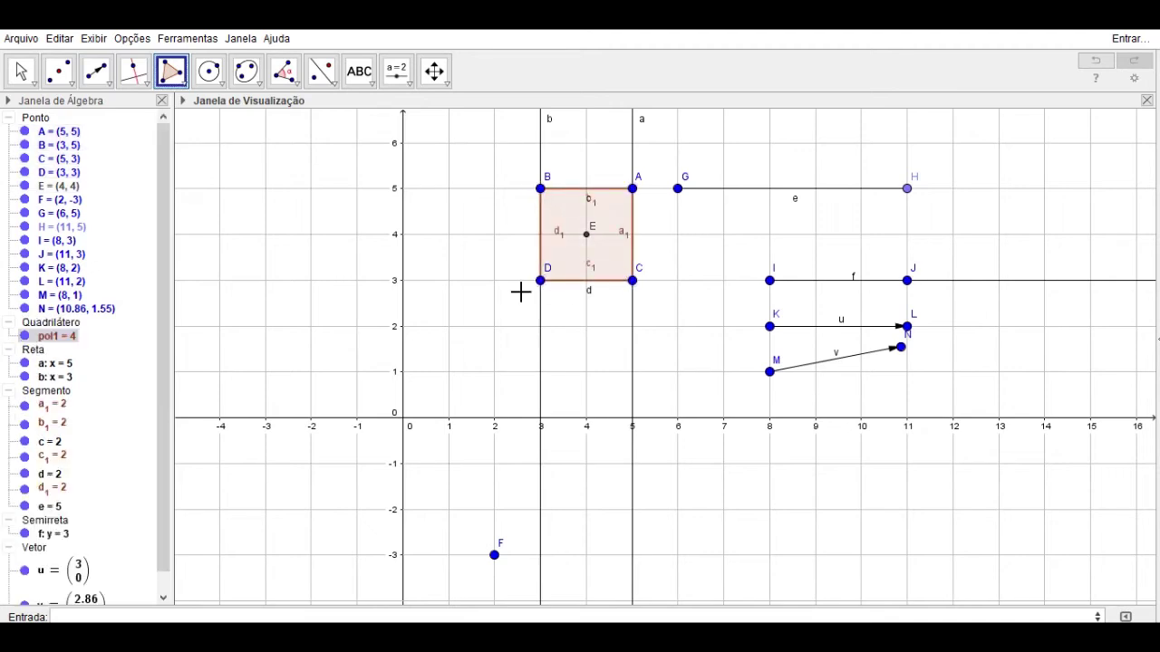
# Draw a regular polygon with 10 vertices on the side from (-3, 2) to (-3, 3).
pyautogui.click(184, 88)
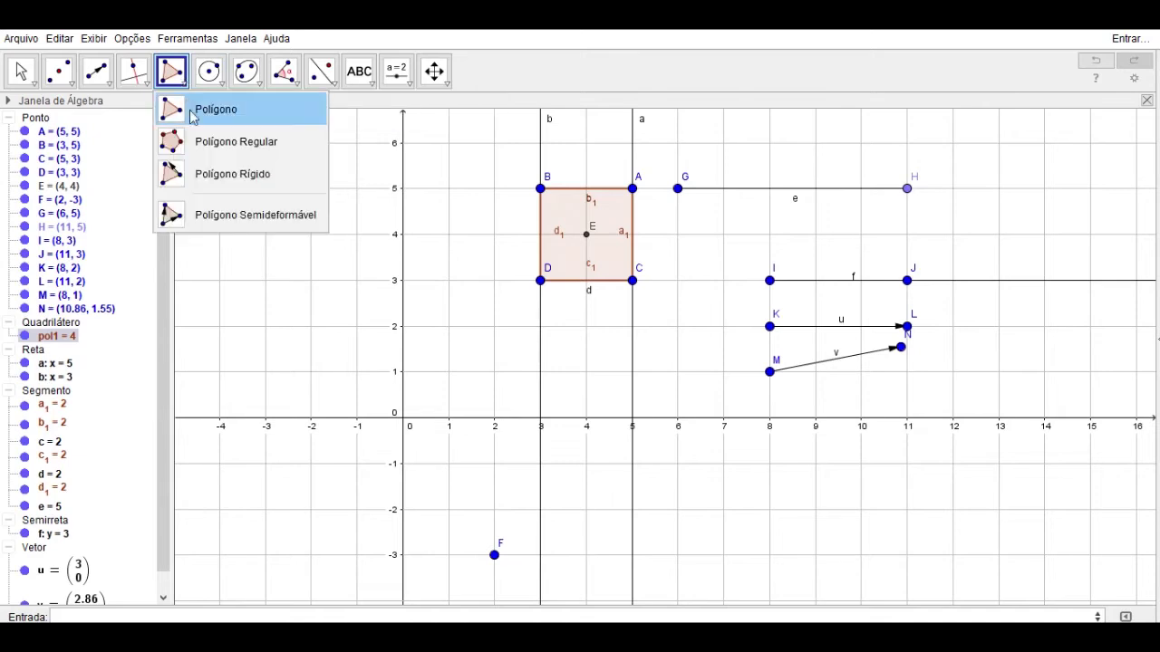
pyautogui.click(228, 142)
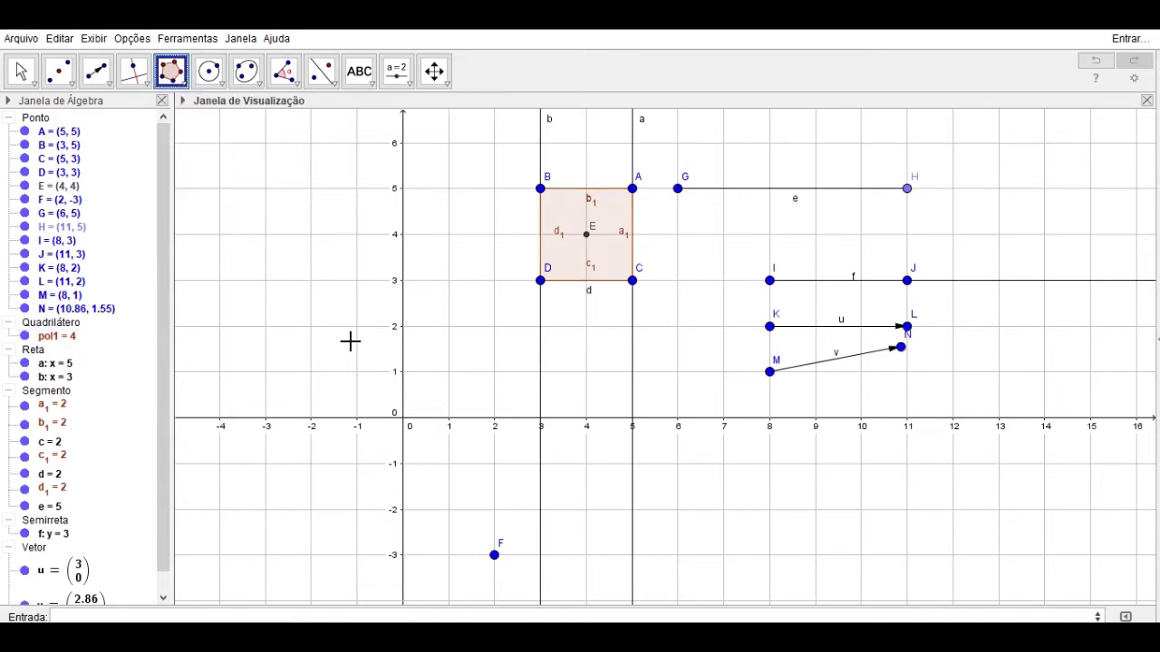
pyautogui.click(266, 326)
pyautogui.click(266, 280)
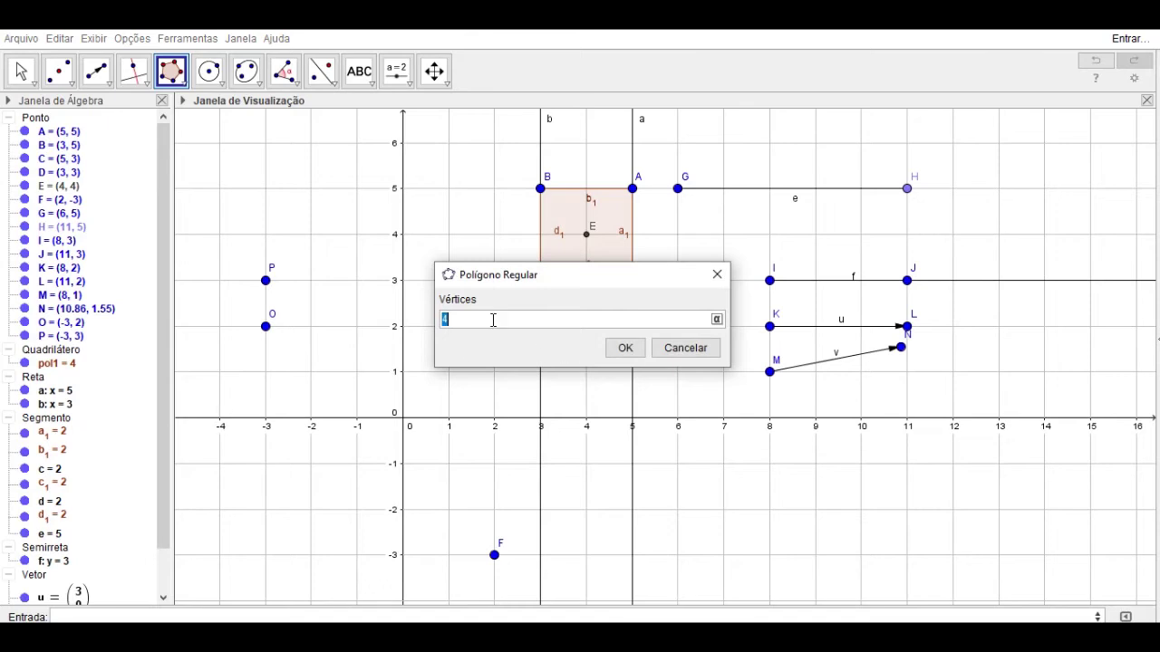
pyautogui.write('10')
pyautogui.press('Return')
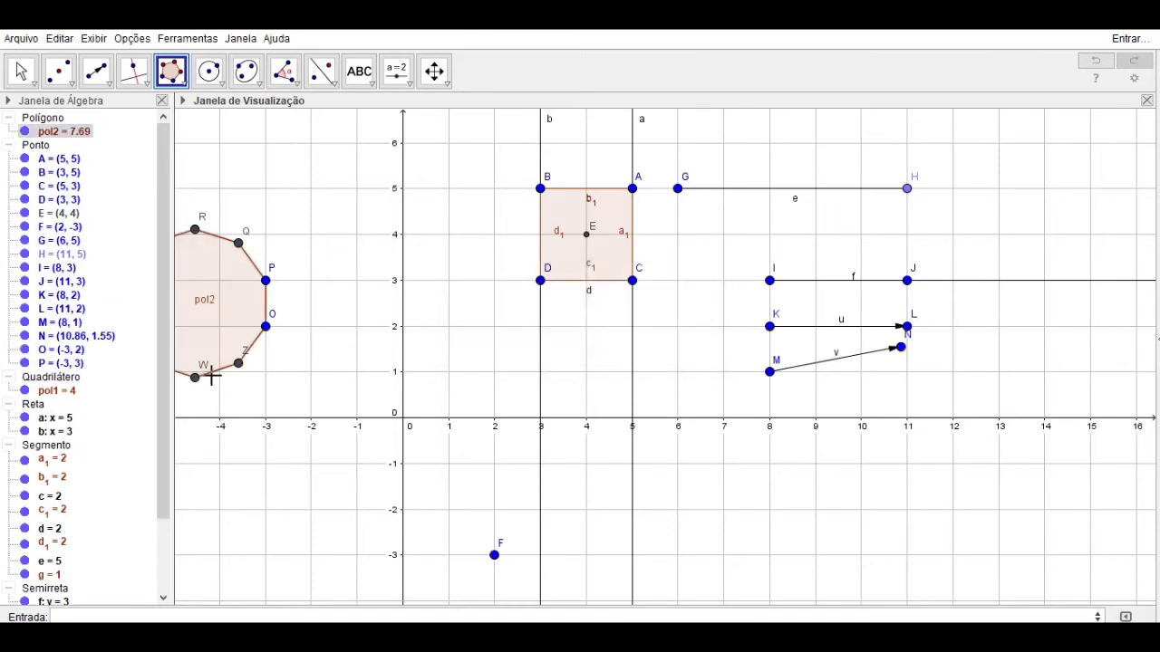
# Delete the ten-sided polygon and all the points, clearing the remaining construction.
pyautogui.scroll(-3, 412, 352)
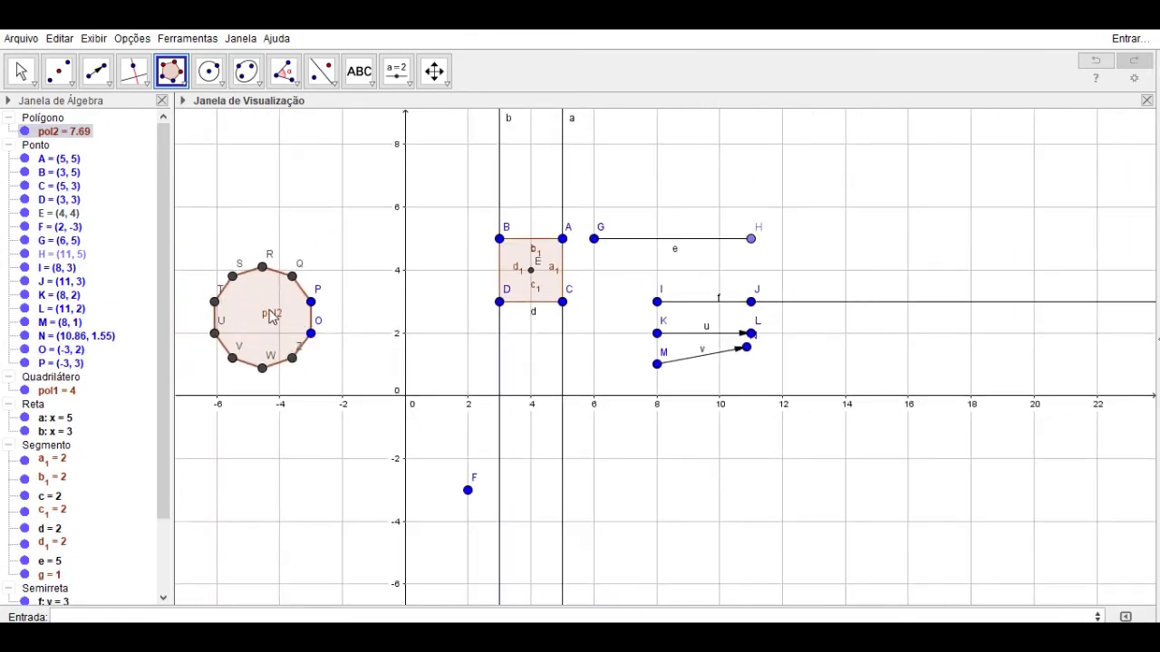
pyautogui.press('Delete')
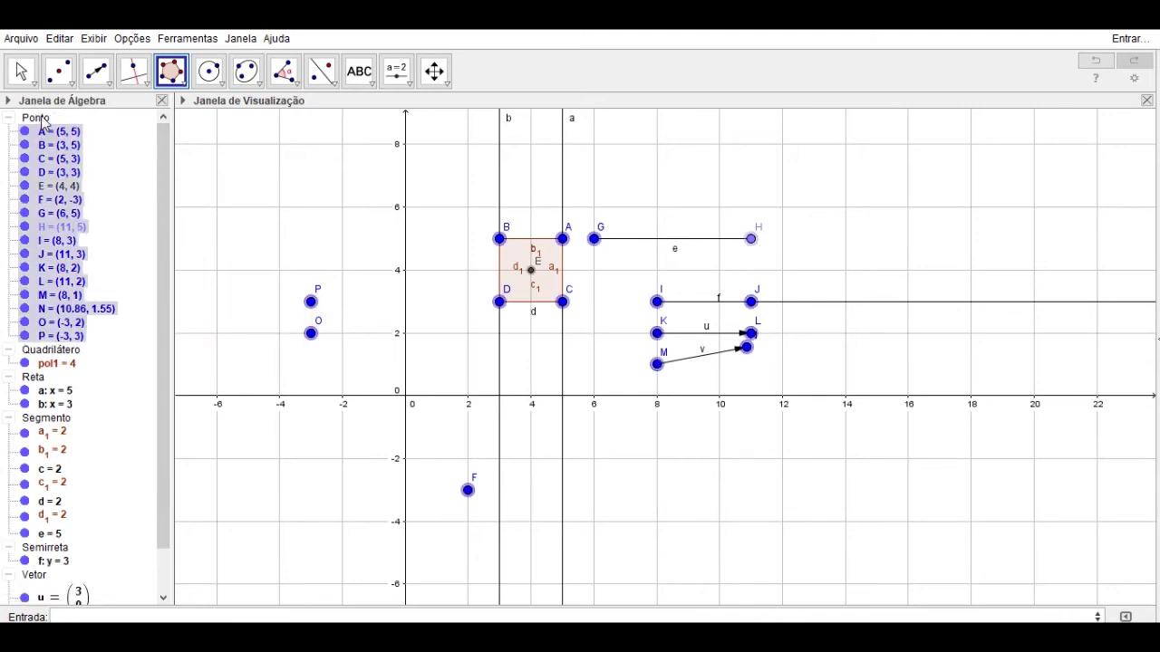
pyautogui.press('Delete')
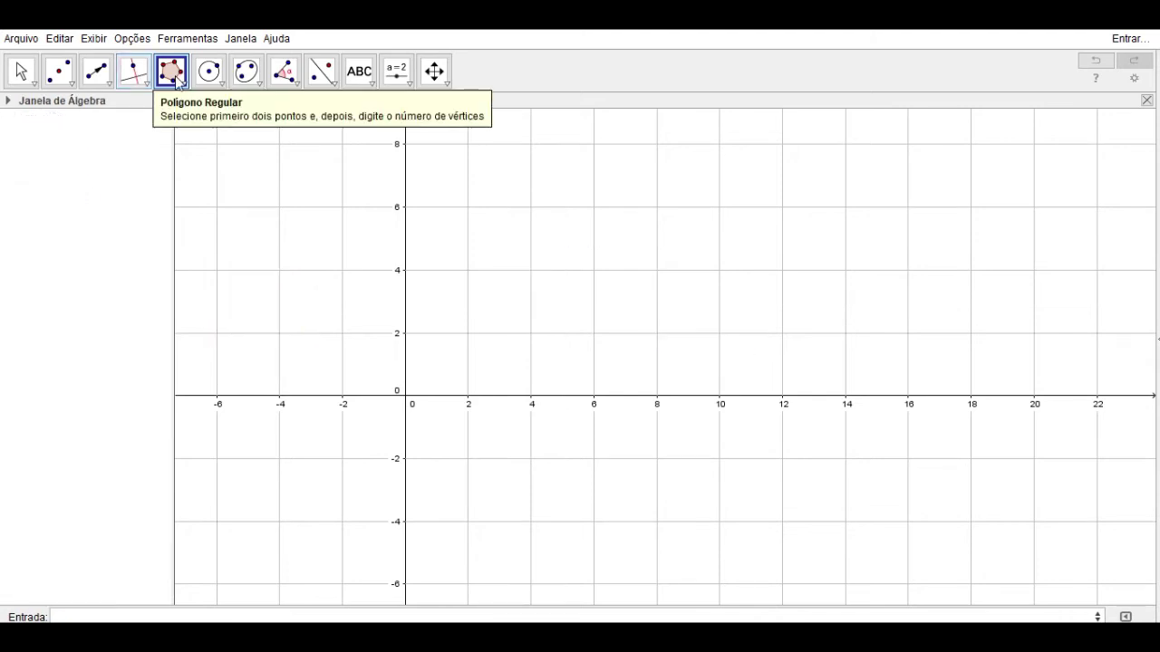
# Draw a circle centred at the origin and passing through (3, 0).
pyautogui.click(179, 81)
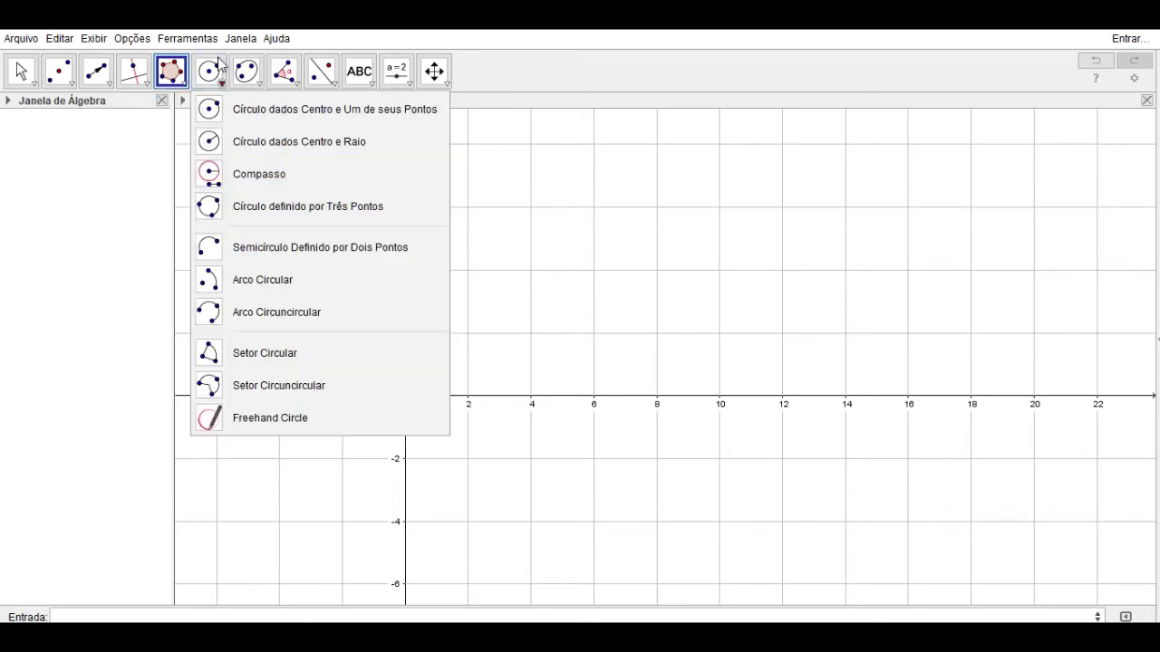
pyautogui.moveTo(217, 84)
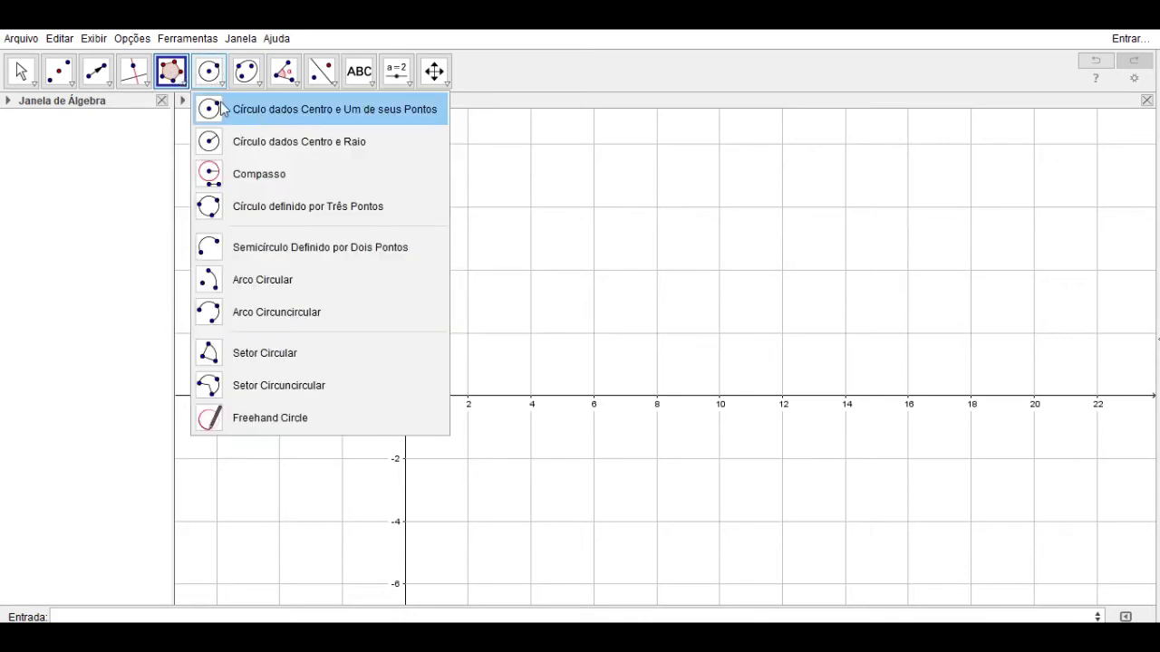
pyautogui.click(273, 112)
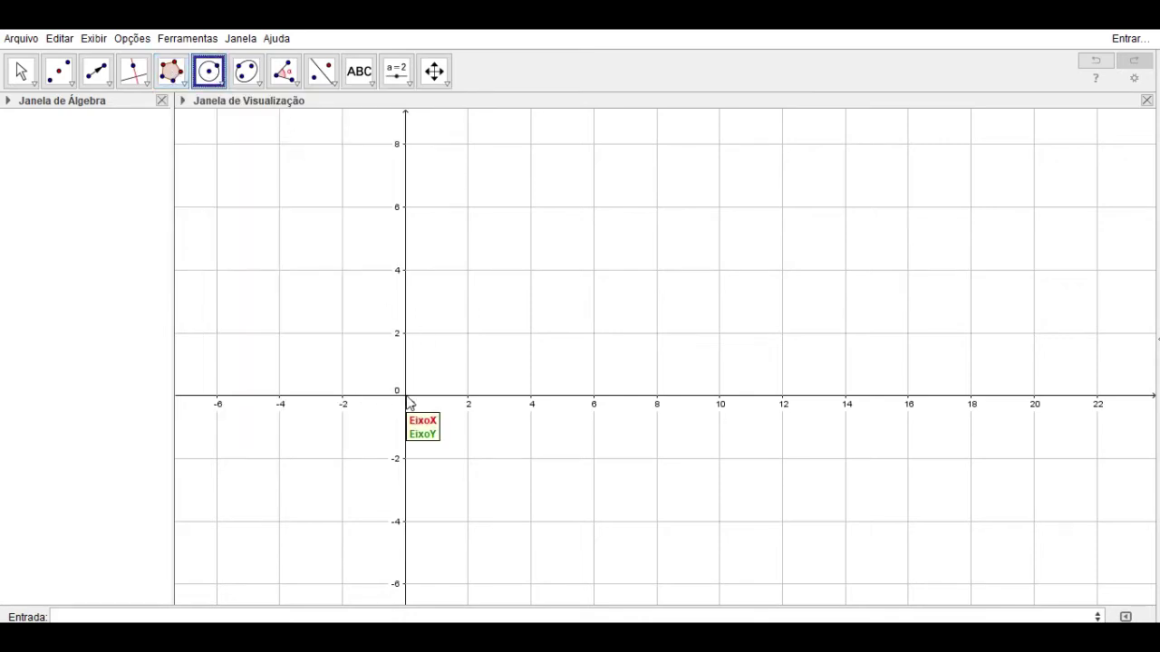
pyautogui.scroll(4, 408, 402)
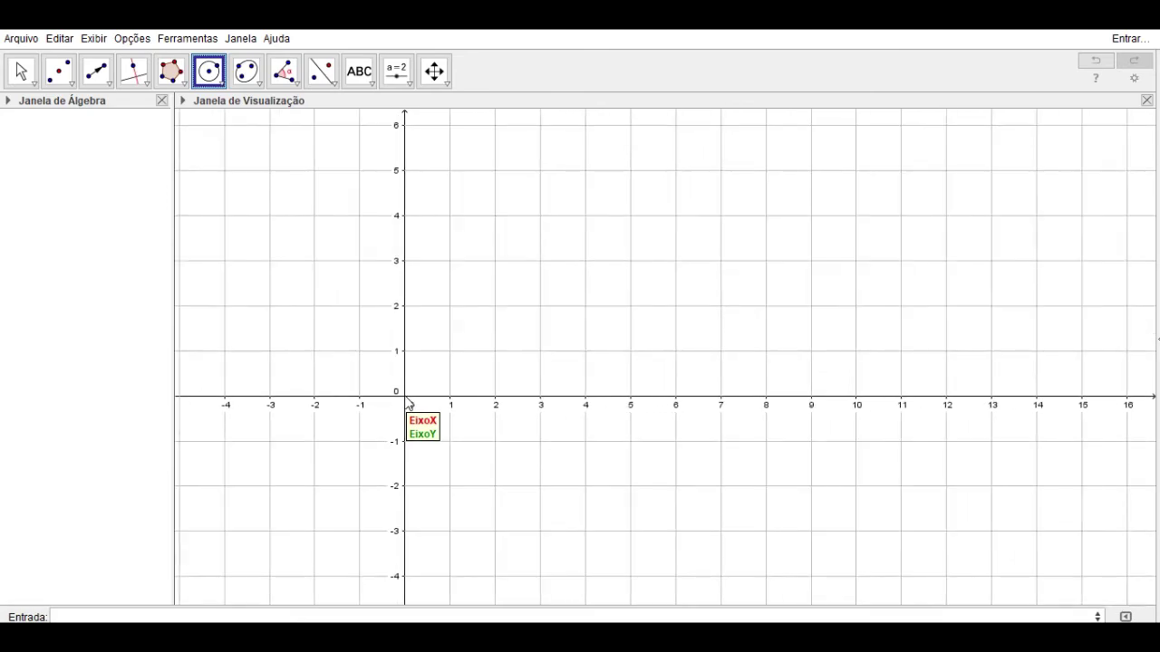
pyautogui.click(408, 402)
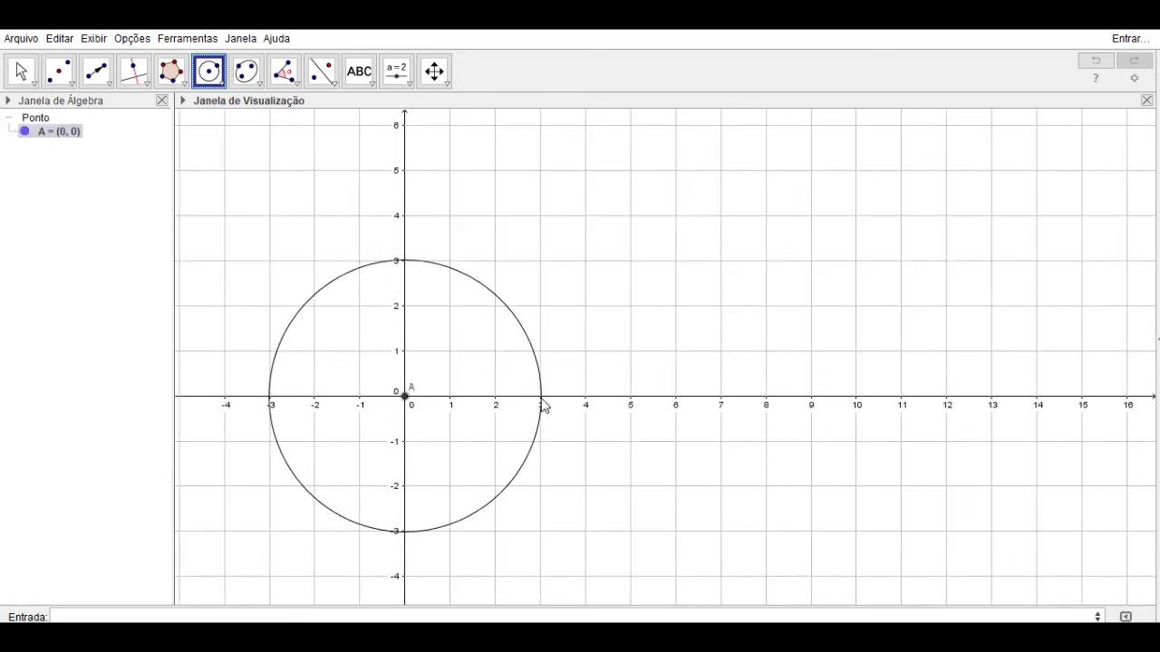
pyautogui.click(540, 397)
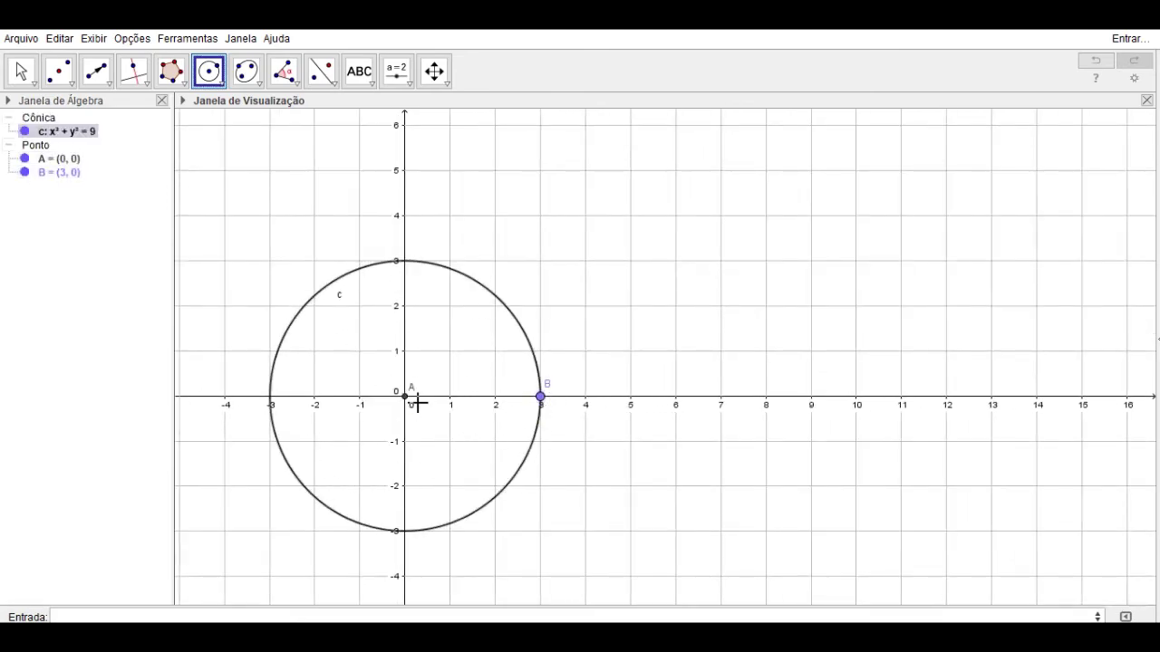
# Draw a circle by centre and radius, centred at (7, 3) with radius 3.
pyautogui.click(211, 72)
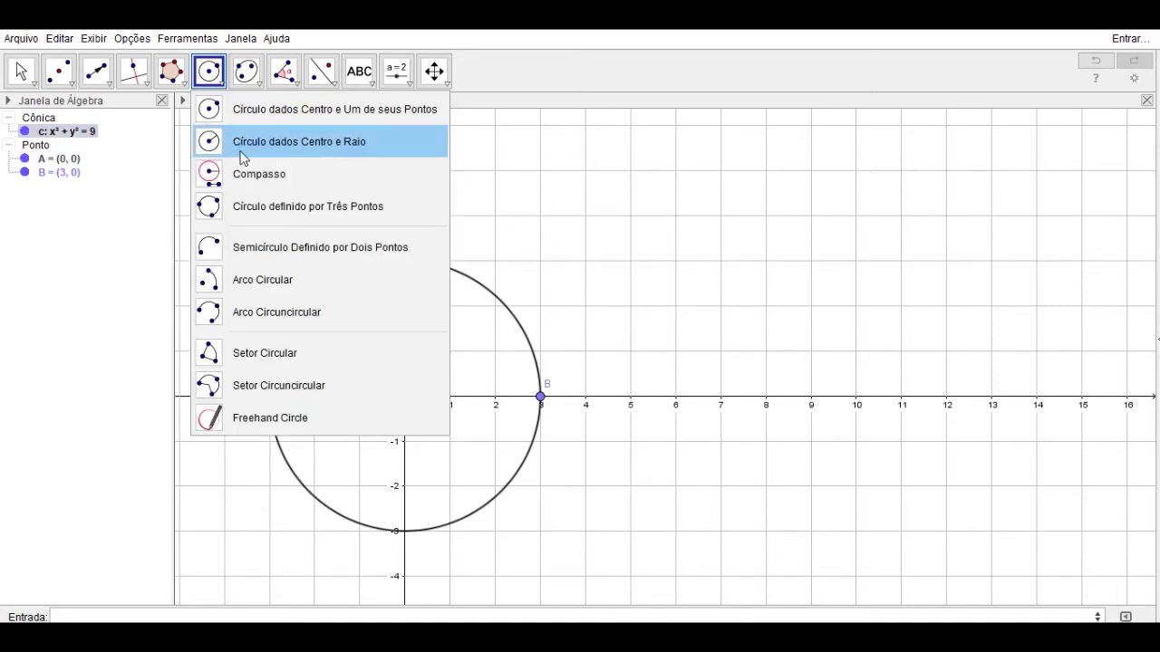
pyautogui.click(305, 144)
pyautogui.click(722, 260)
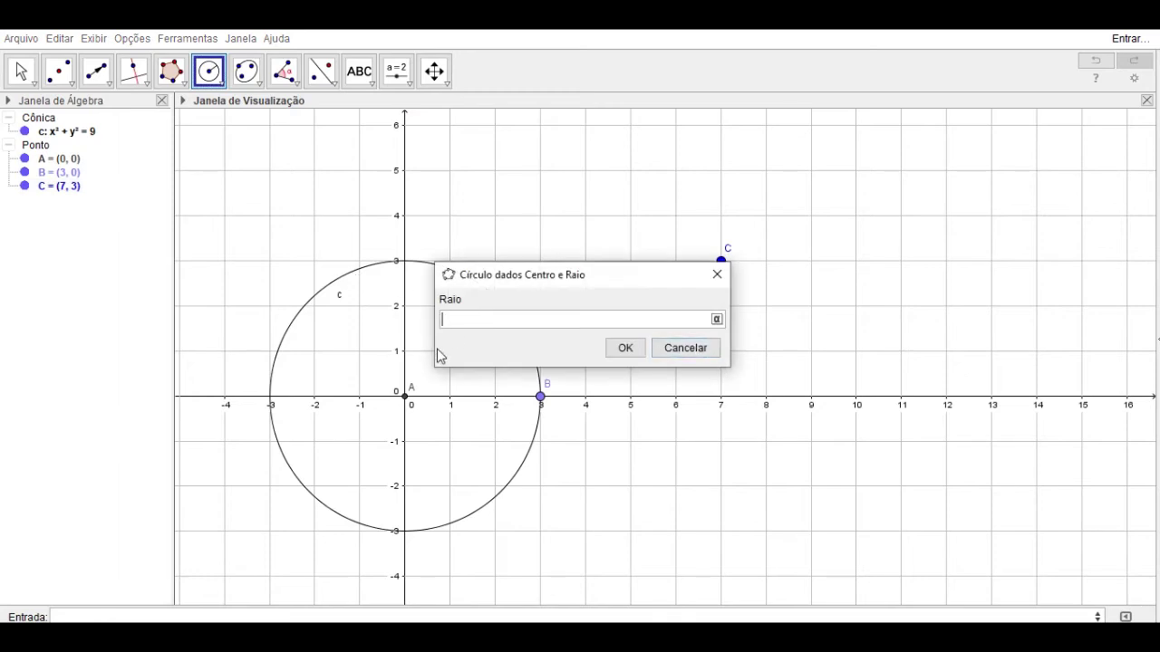
pyautogui.press('Return')
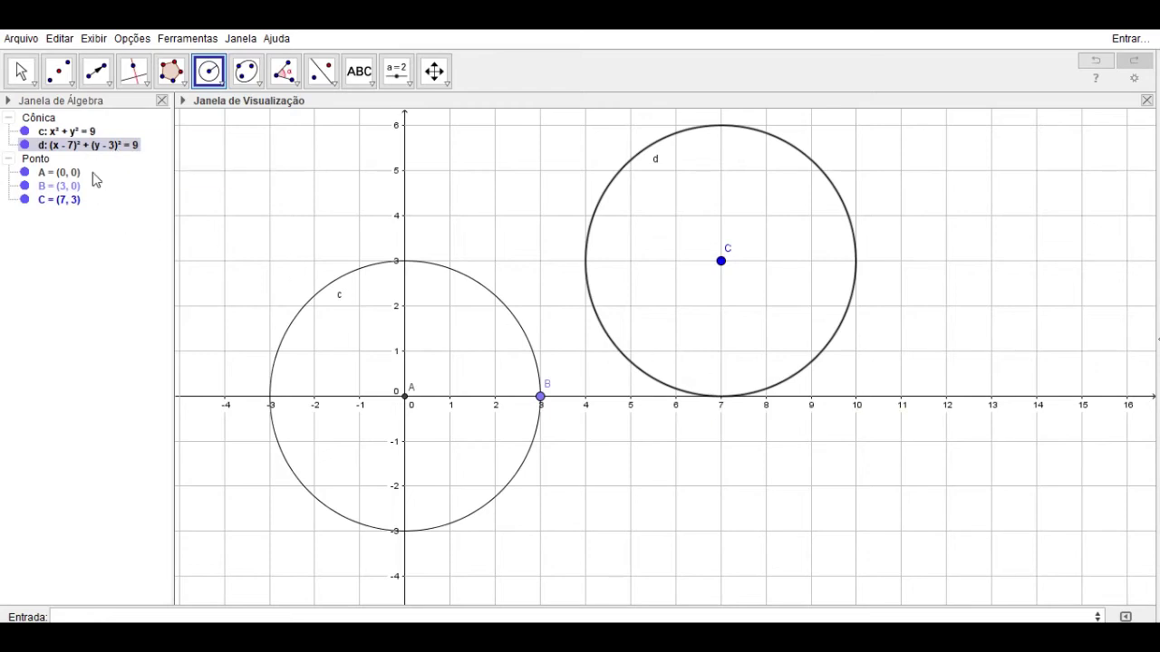
# Use the Compass tool to draw a circle with radius equal to distance BC, centred at about (7.9, 2.21).
pyautogui.click(210, 74)
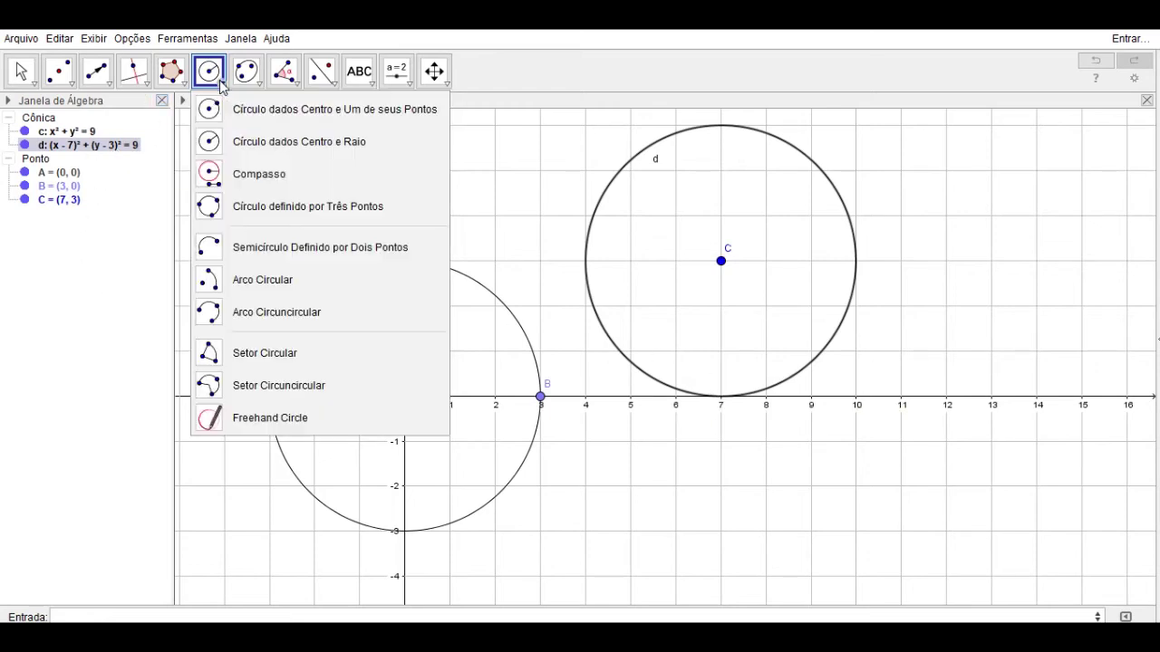
pyautogui.click(289, 173)
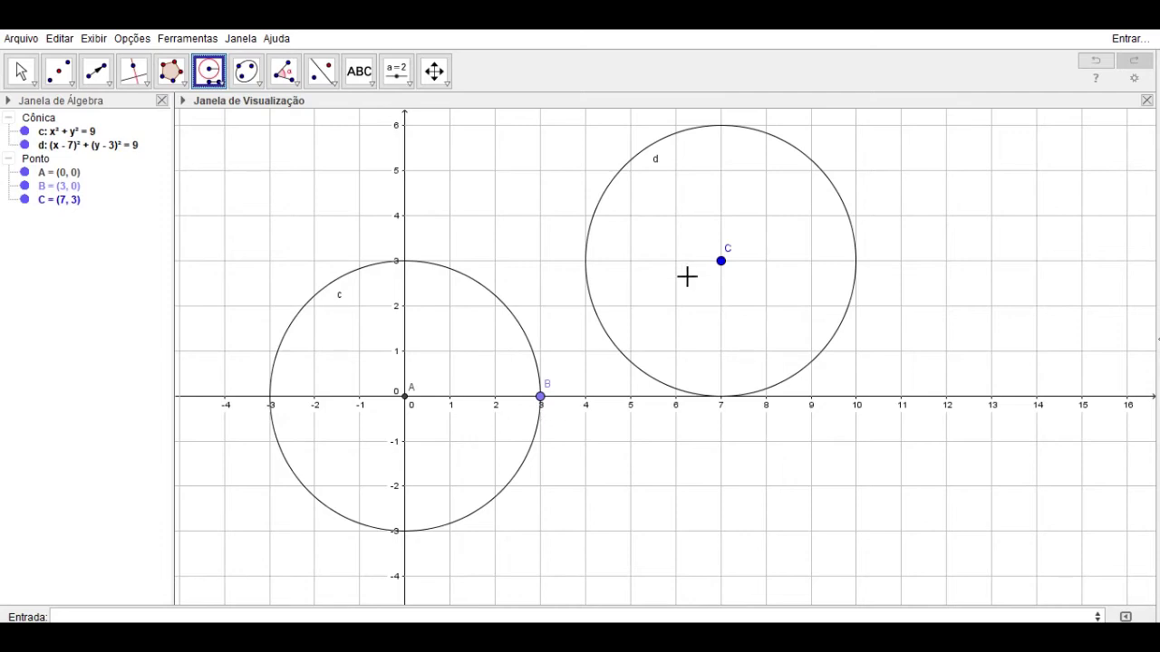
pyautogui.click(541, 398)
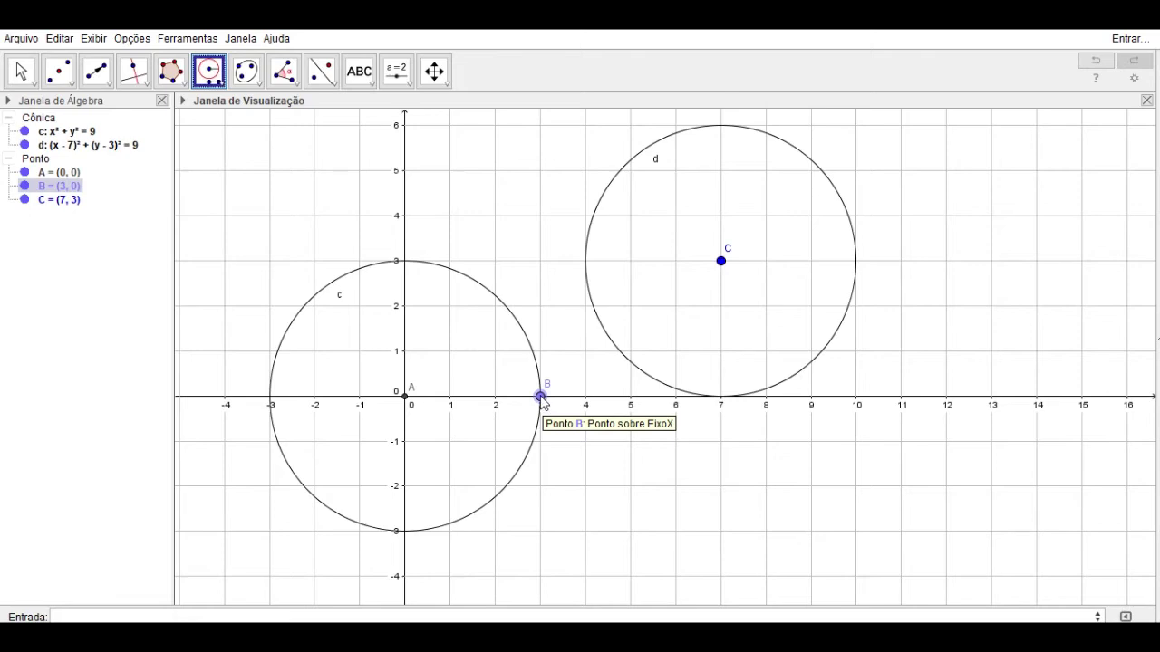
pyautogui.click(721, 261)
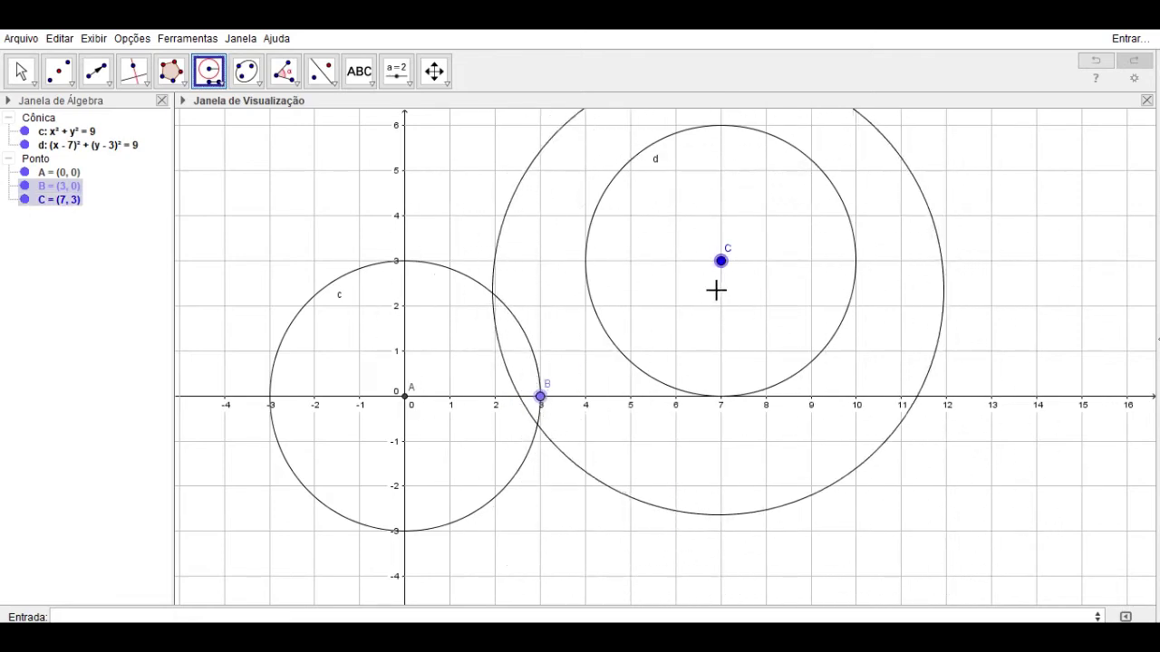
pyautogui.click(762, 297)
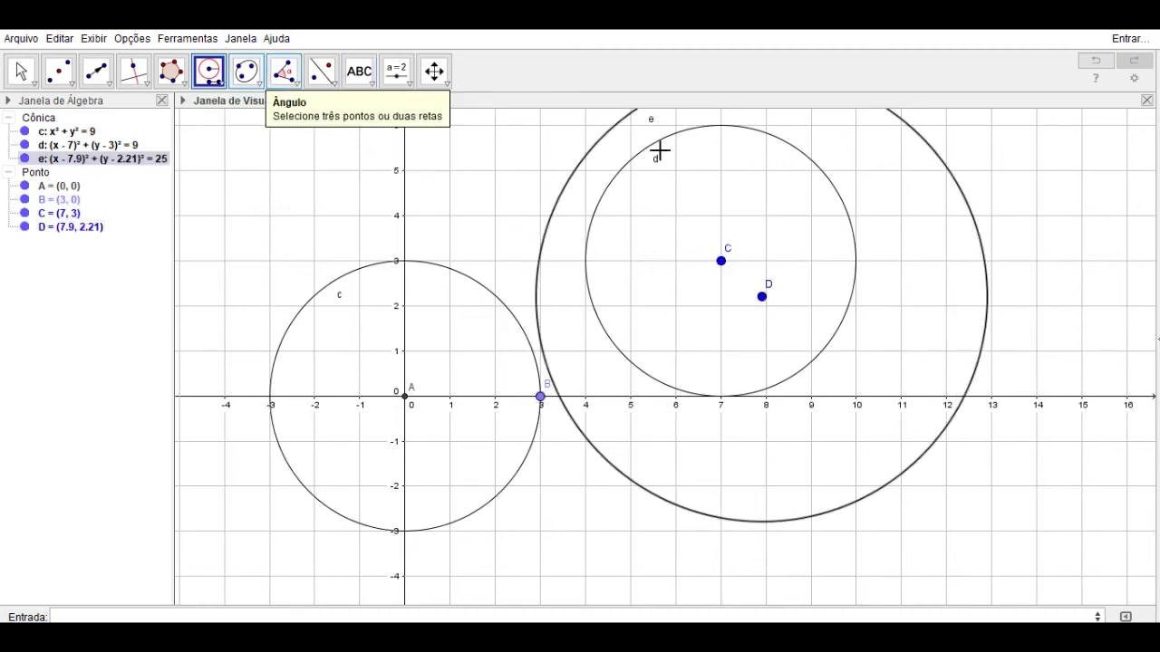
# Draw a circle through the three points (-3, 6), (-2, 5) and about (-4.12, 4.48).
pyautogui.click(209, 70)
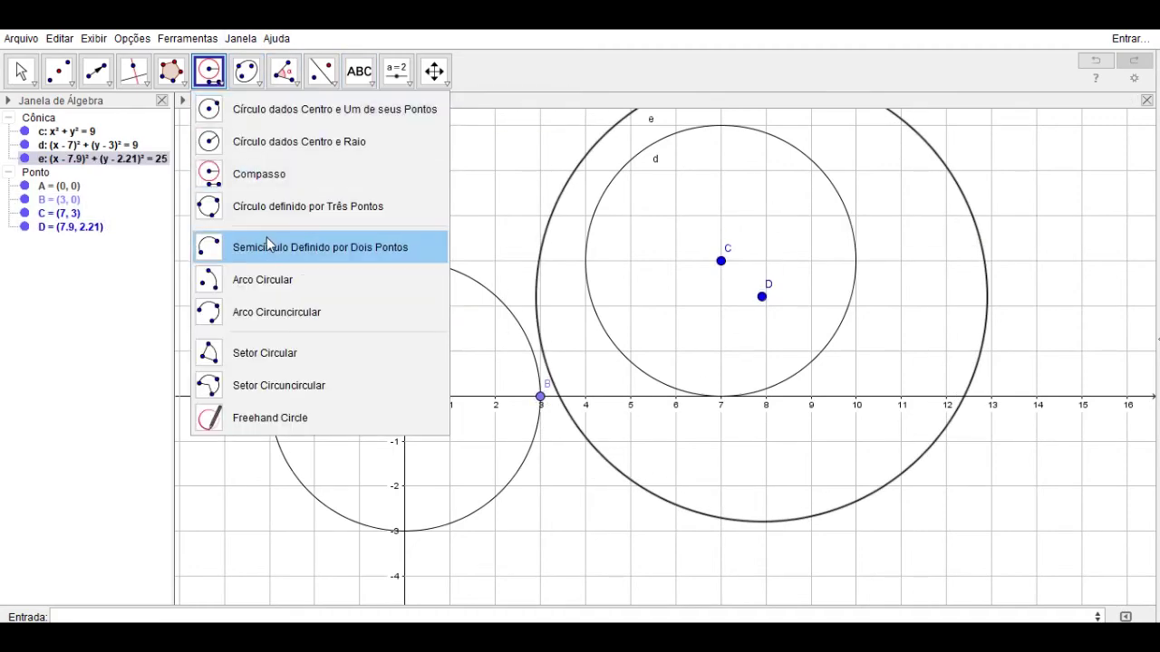
pyautogui.click(272, 202)
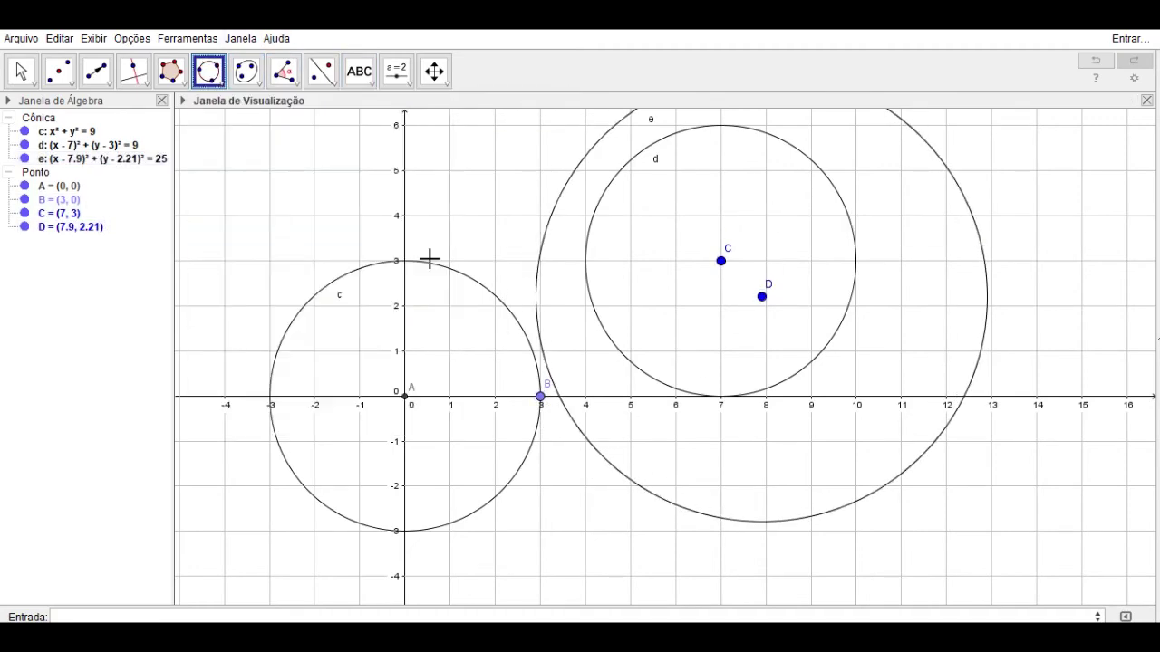
pyautogui.click(270, 125)
pyautogui.click(315, 170)
pyautogui.click(219, 194)
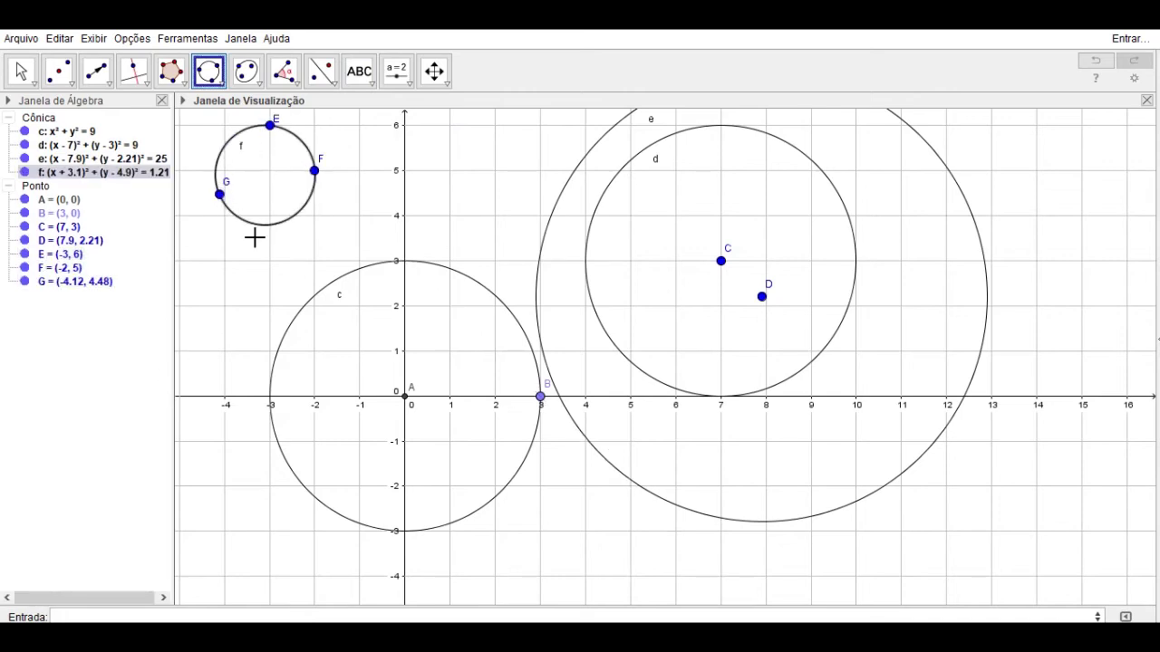
# Draw an ellipse with foci at about (0.97, 4.63) and (3.25, 4.58), passing through about (0.68, 3.95).
pyautogui.click(209, 70)
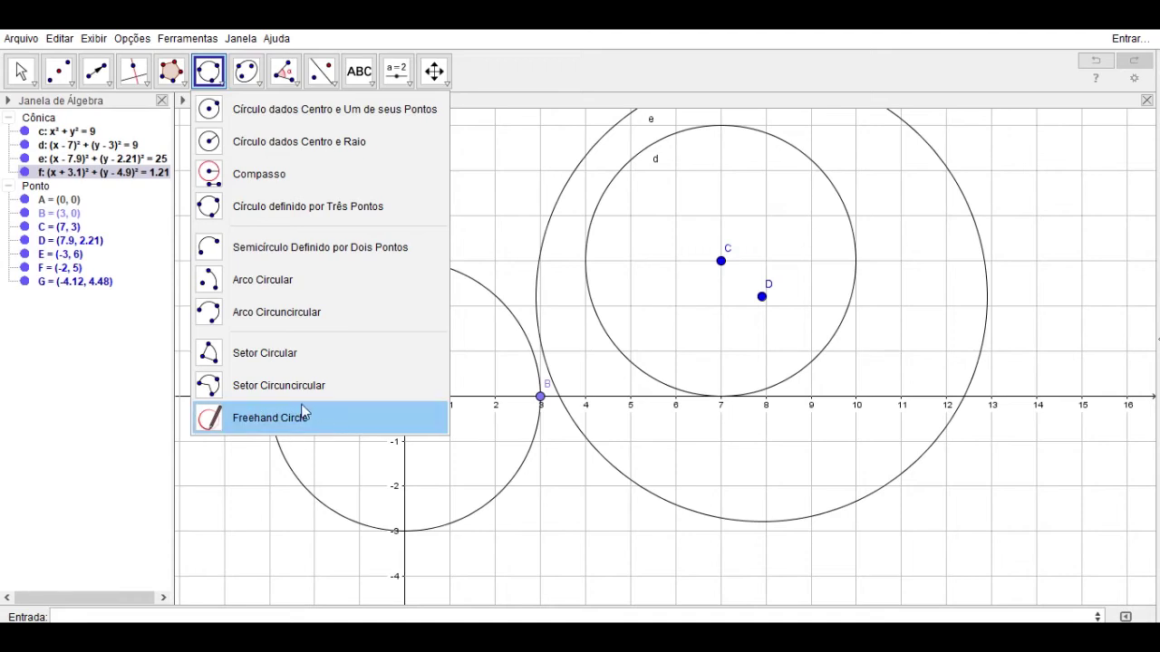
pyautogui.moveTo(251, 81)
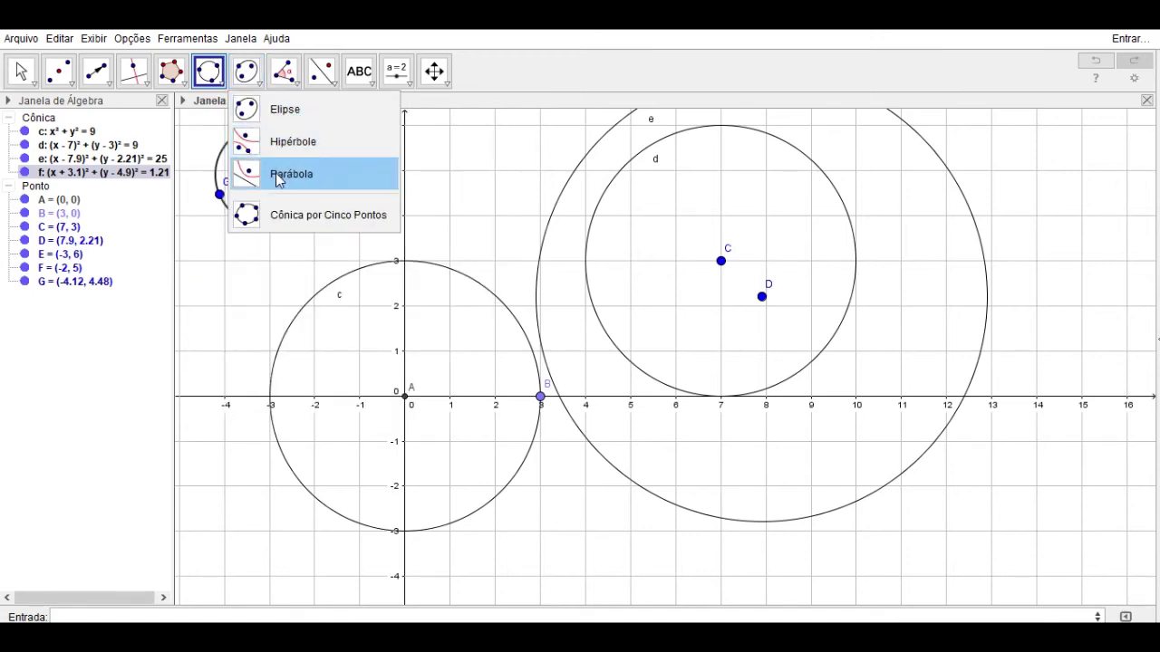
pyautogui.click(265, 109)
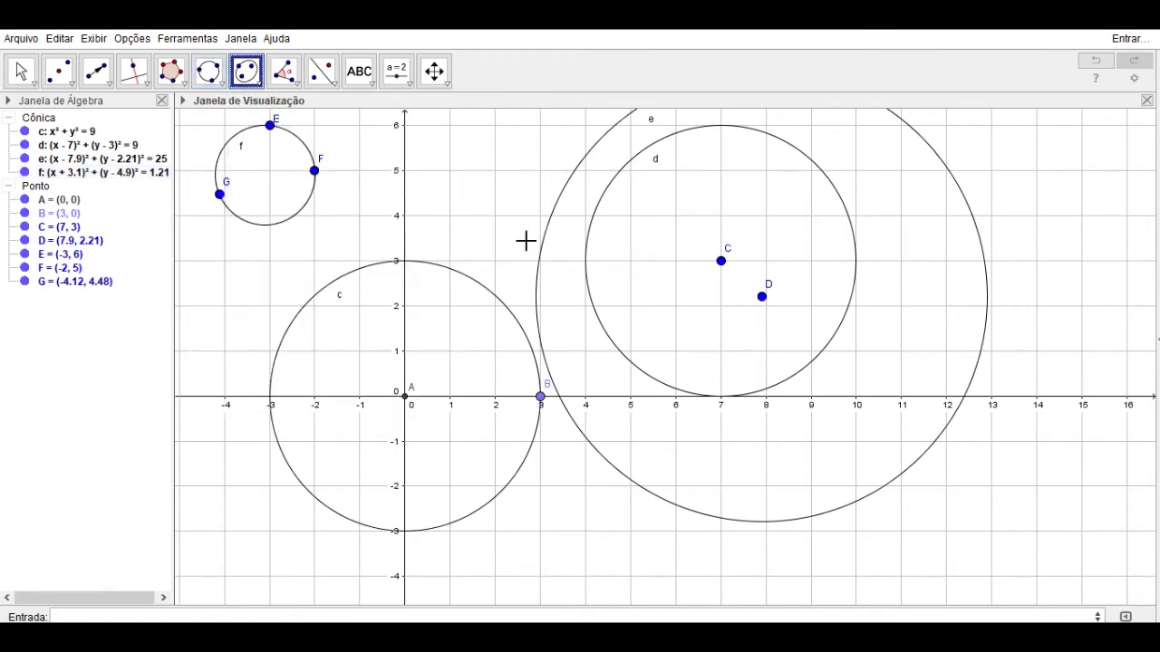
pyautogui.click(448, 188)
pyautogui.click(552, 189)
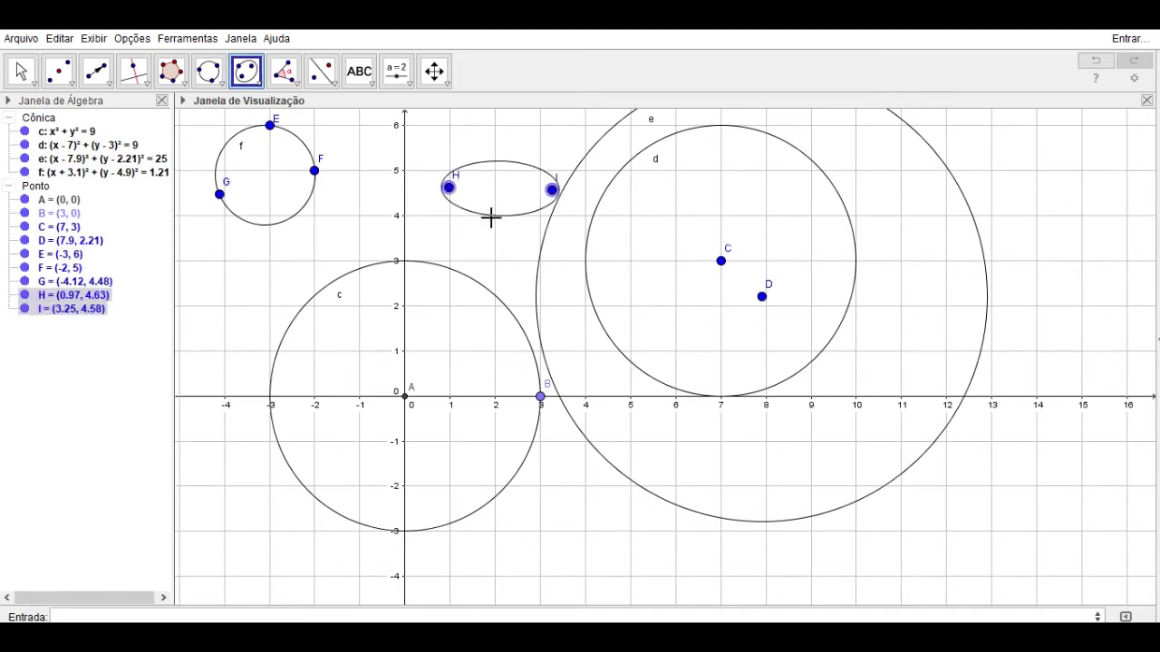
pyautogui.click(436, 219)
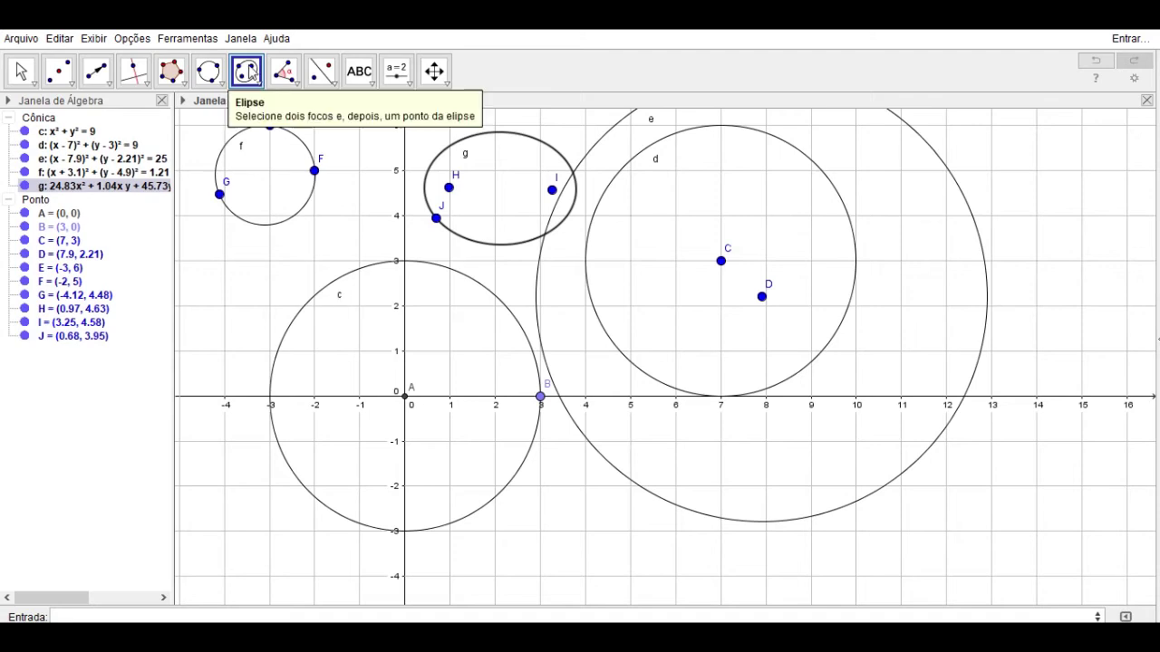
# Measure the angle at vertex G from point E to point F on the small three-point circle.
pyautogui.click(295, 87)
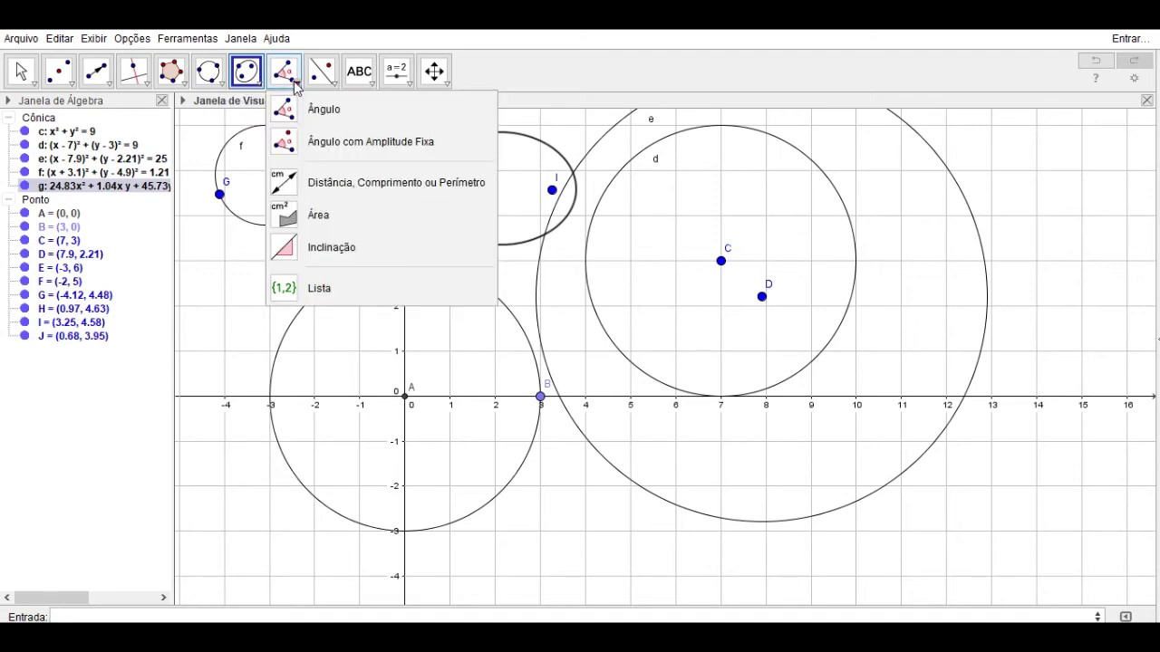
pyautogui.click(299, 108)
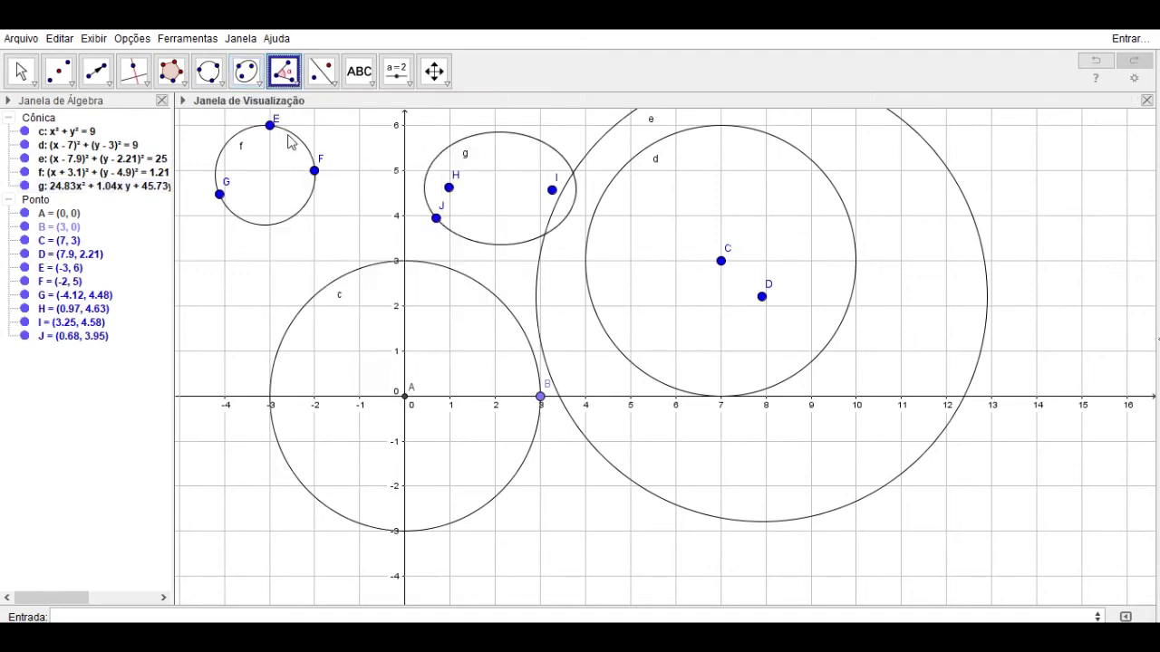
pyautogui.click(270, 125)
pyautogui.click(219, 194)
pyautogui.click(314, 171)
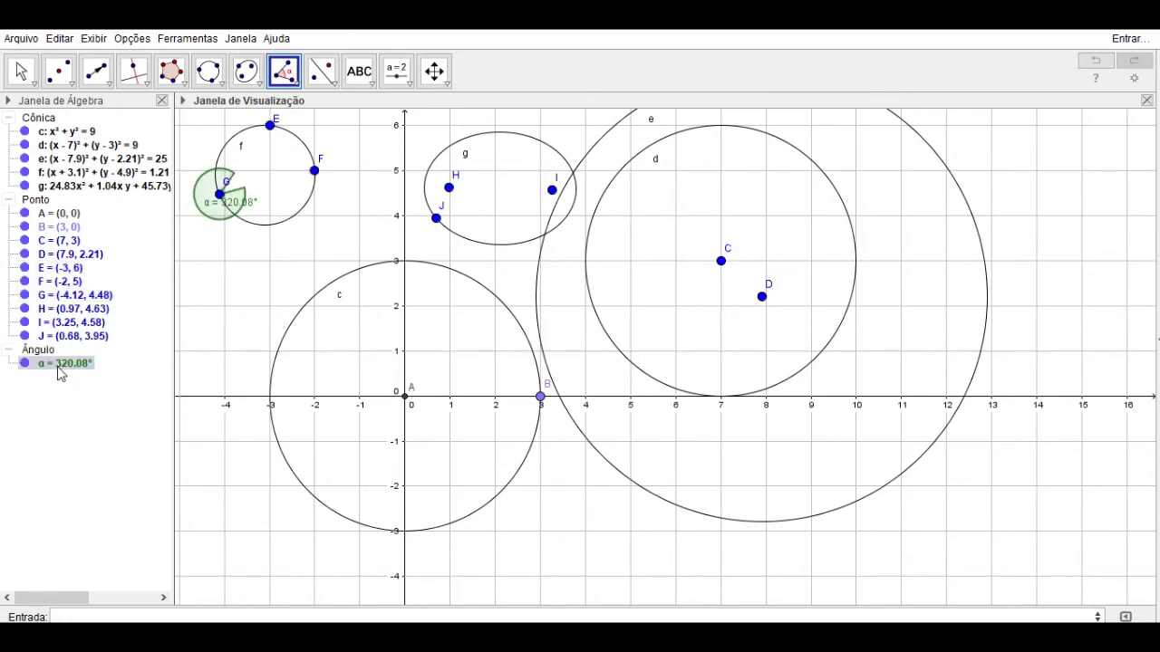
# Measure the angle at vertex G in the opposite order, from point F to point E.
pyautogui.click(314, 171)
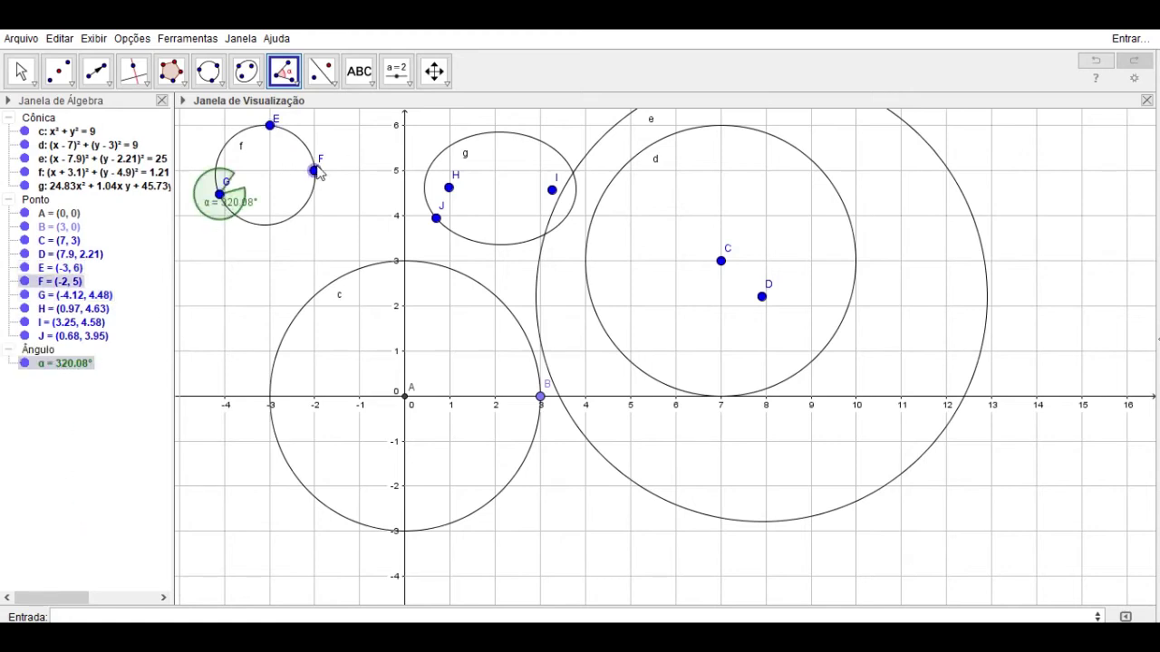
pyautogui.click(219, 193)
pyautogui.click(270, 125)
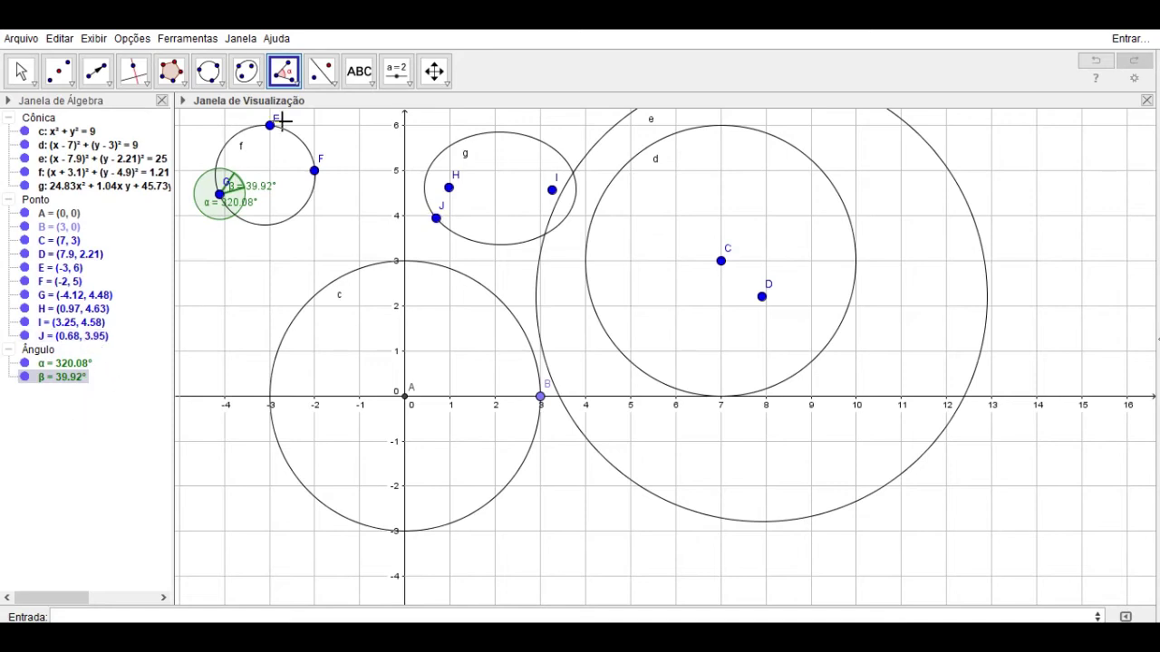
# Create a fixed-size angle of 45° counterclockwise from a point at (15, 4) around a vertex at (13, 4).
pyautogui.click(322, 71)
pyautogui.click(284, 70)
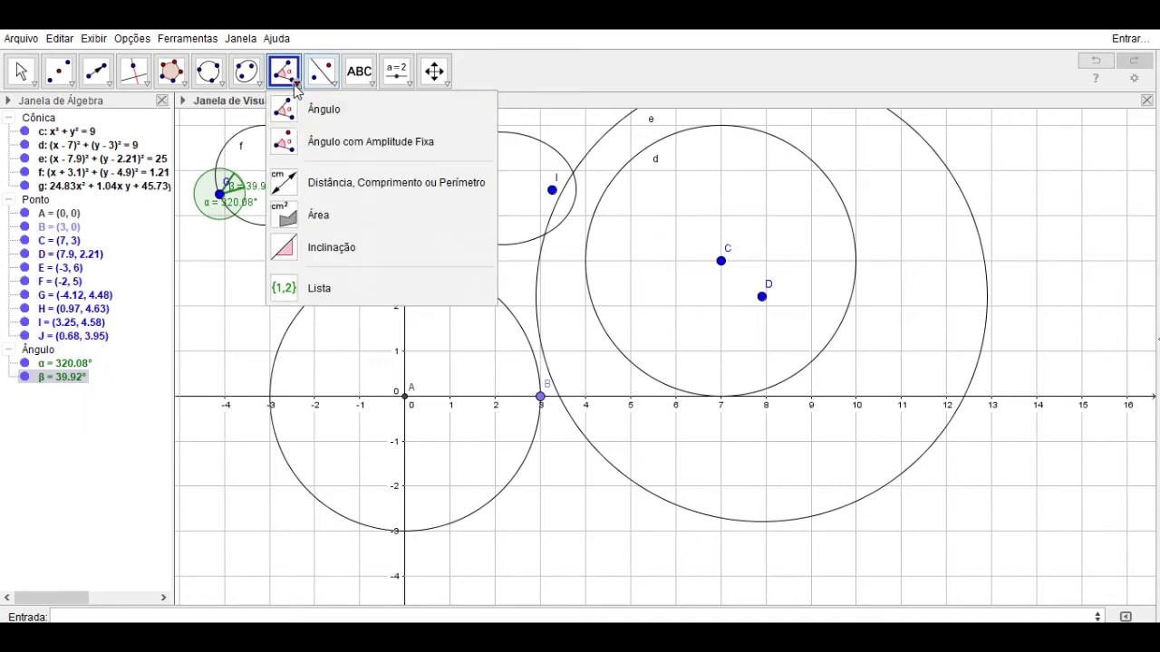
pyautogui.click(330, 143)
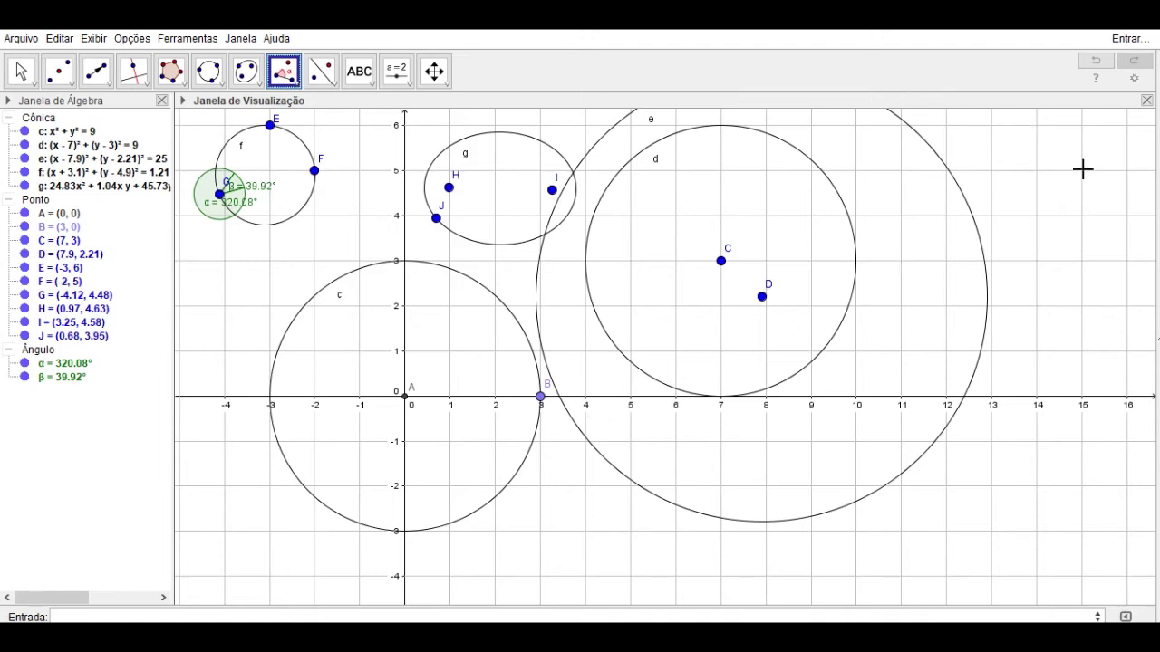
pyautogui.click(1082, 216)
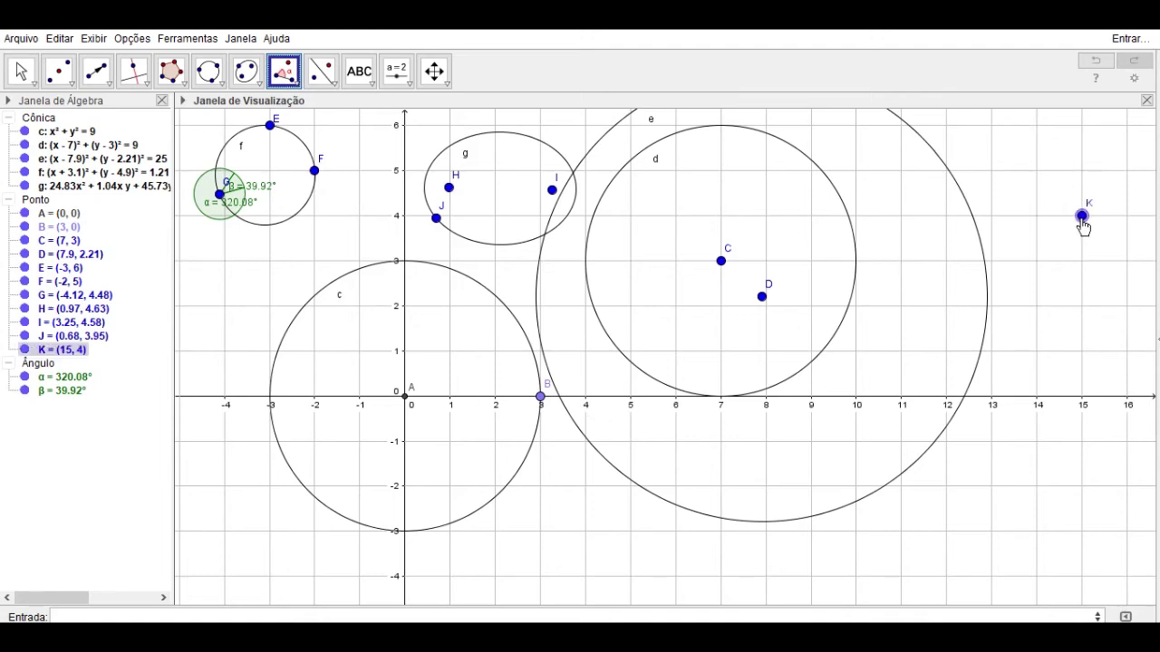
pyautogui.click(991, 216)
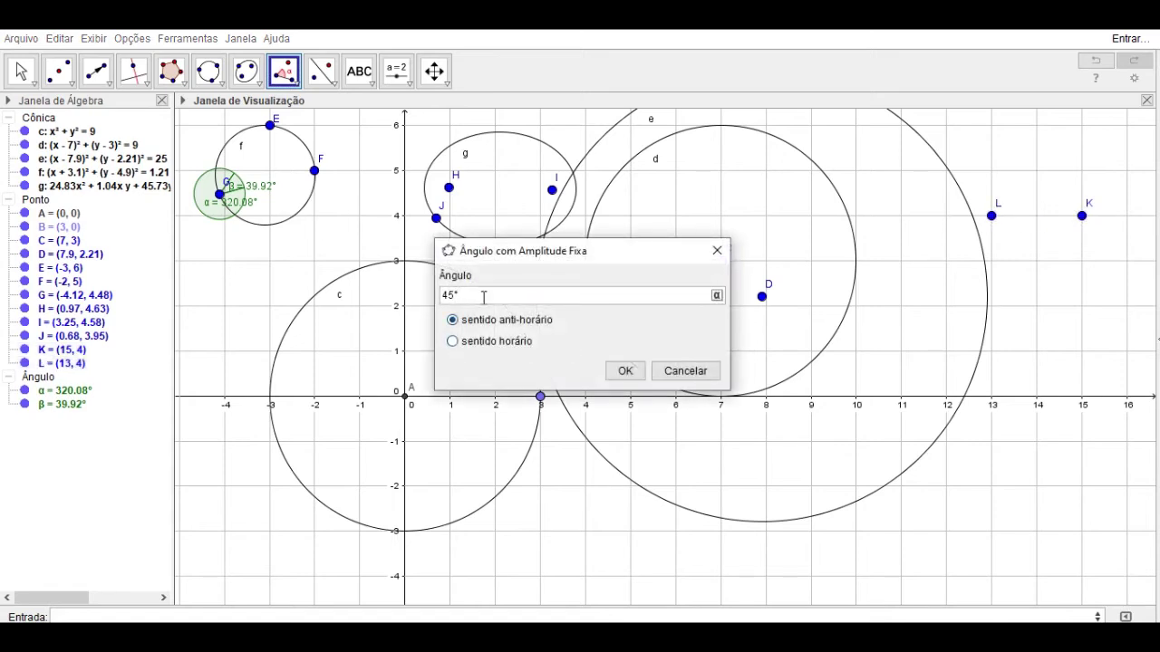
pyautogui.click(624, 370)
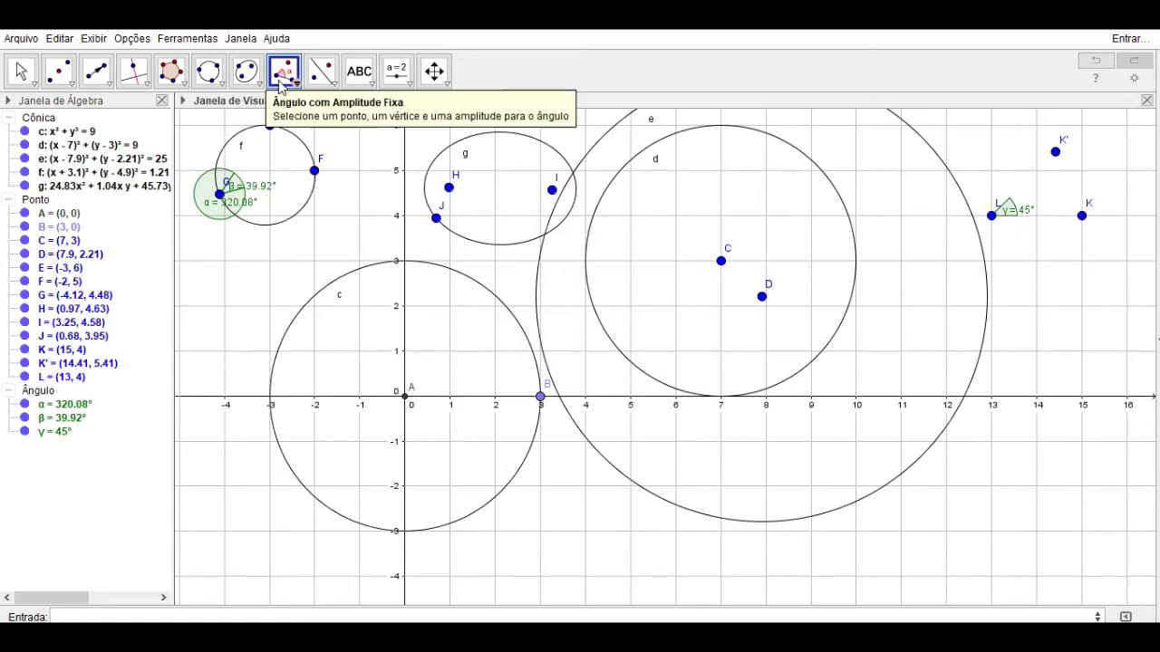
# Measure the distance between points D and C inside the large circles.
pyautogui.click(284, 72)
pyautogui.click(347, 186)
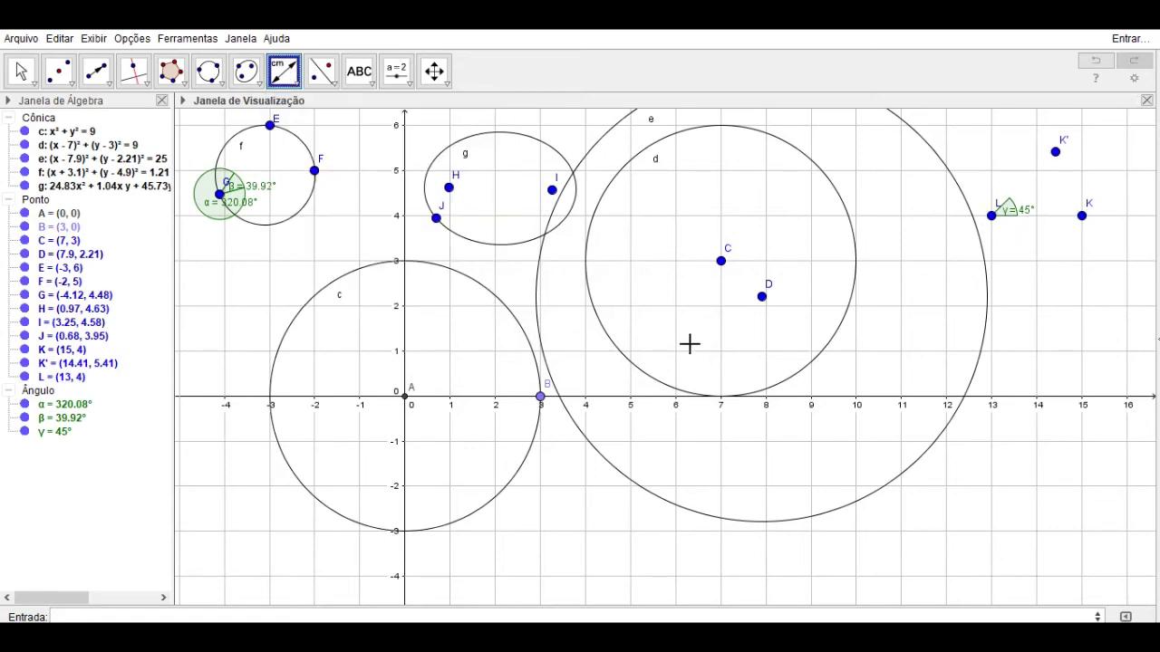
pyautogui.click(720, 261)
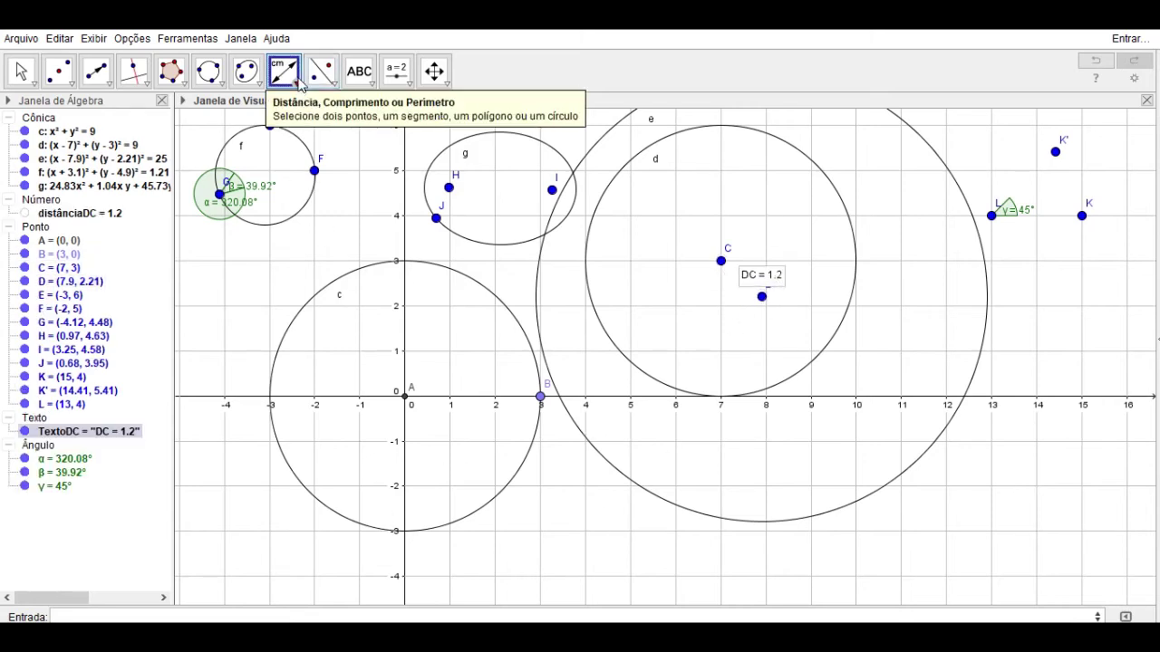
# Measure the area of circle c, centred at the origin.
pyautogui.click(283, 71)
pyautogui.click(308, 216)
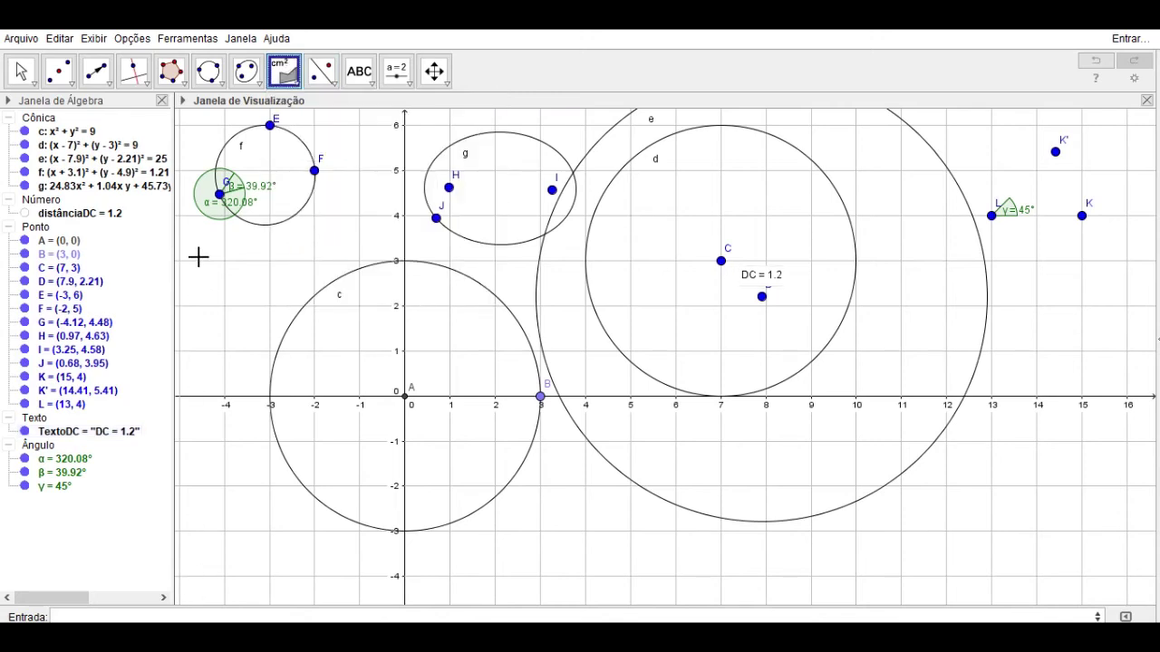
pyautogui.click(544, 384)
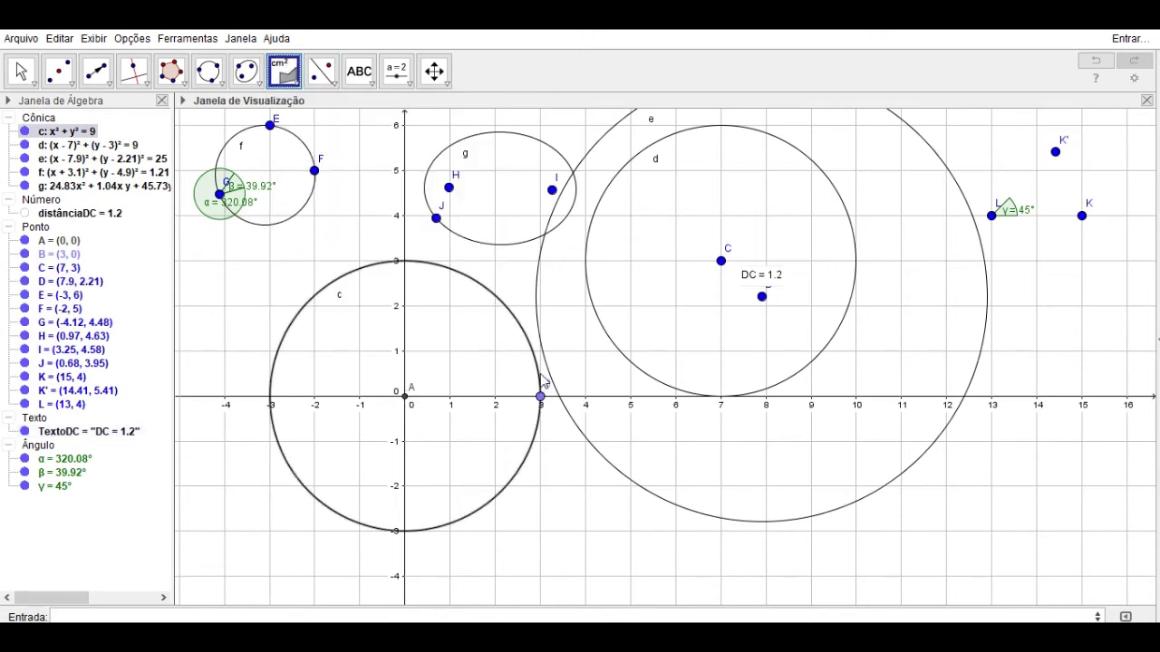
pyautogui.click(543, 385)
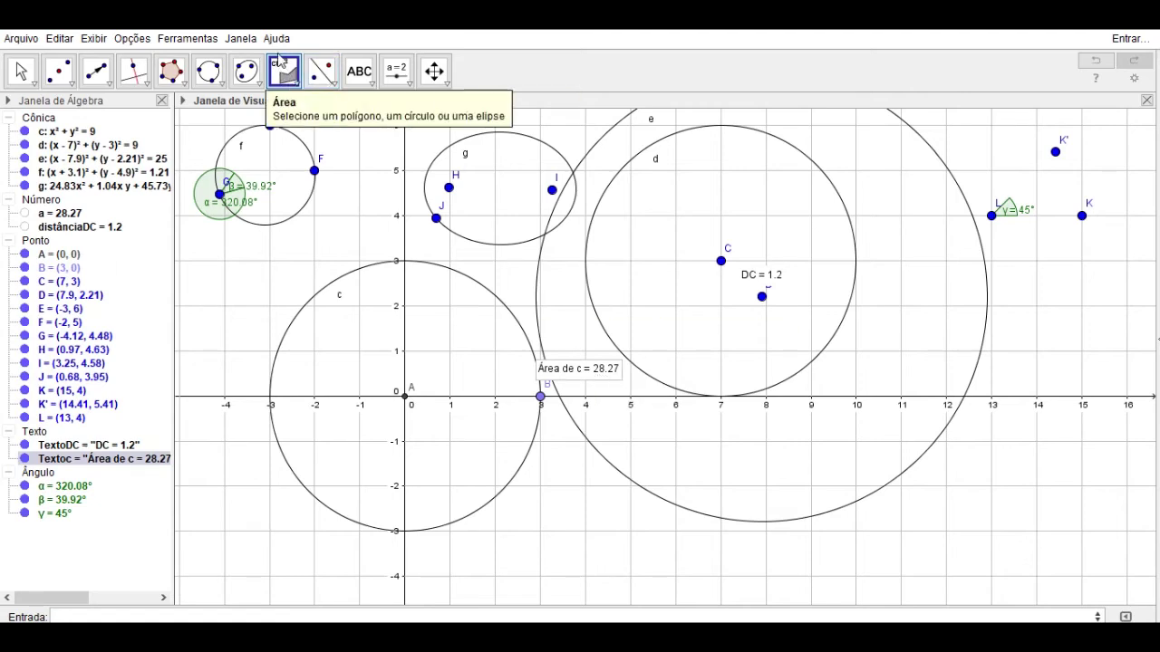
pyautogui.click(300, 84)
pyautogui.click(312, 245)
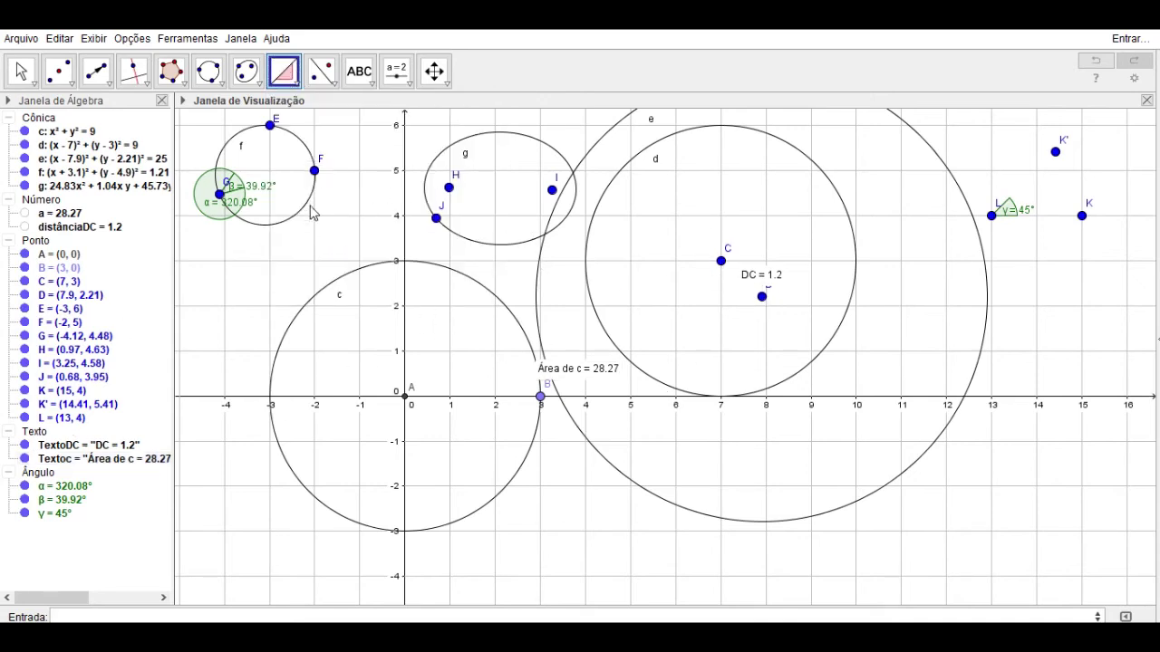
pyautogui.click(277, 89)
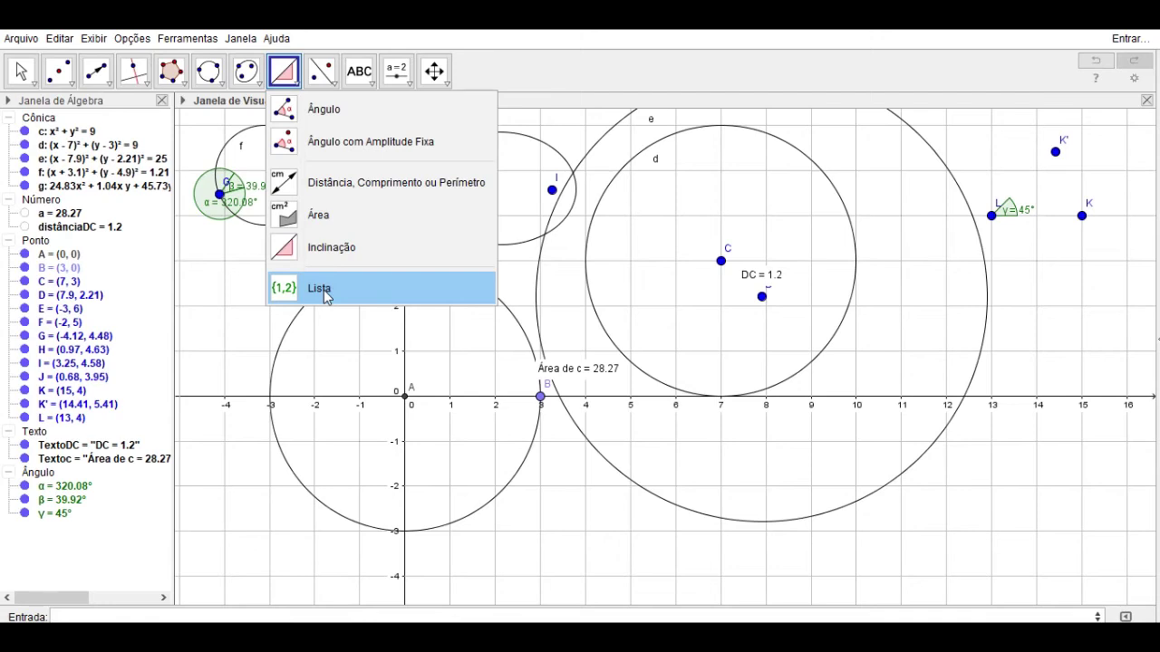
pyautogui.moveTo(331, 87)
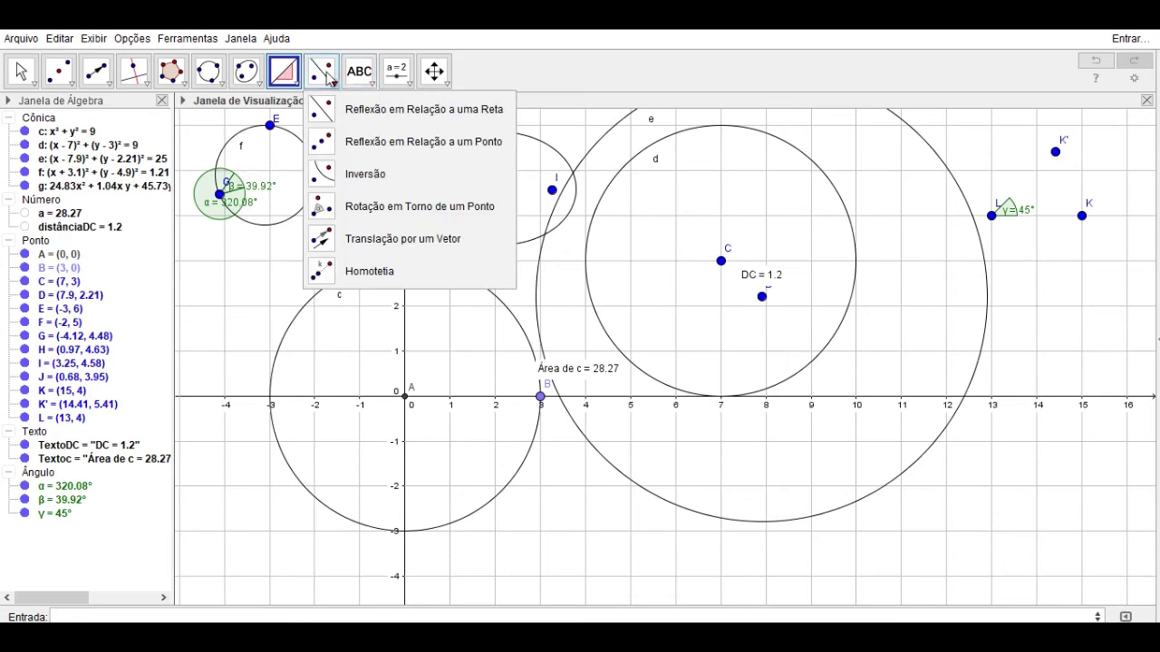
pyautogui.moveTo(360, 72)
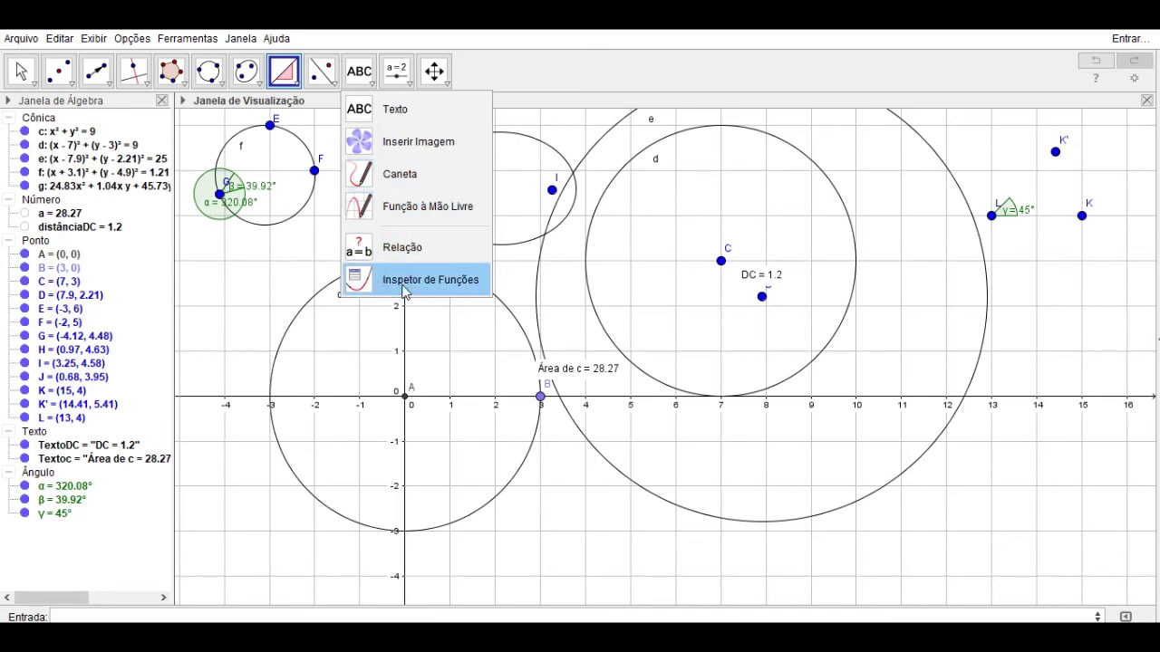
pyautogui.moveTo(396, 71)
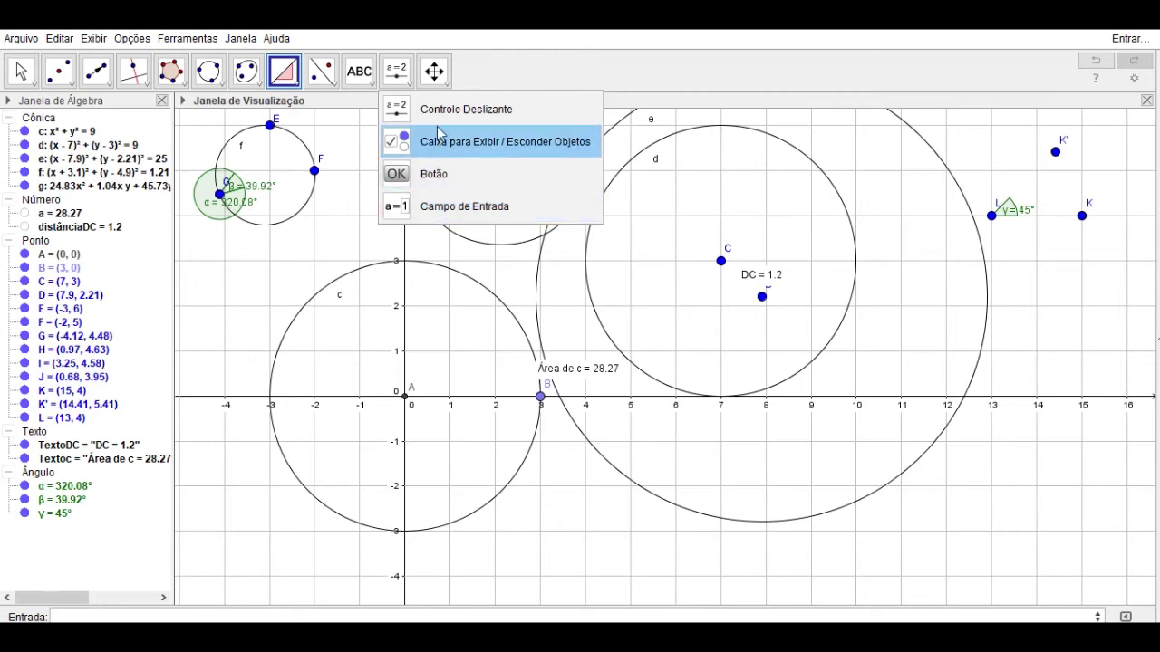
# Use the Delete tool to remove ellipse g together with its points I, H and J.
pyautogui.moveTo(437, 82)
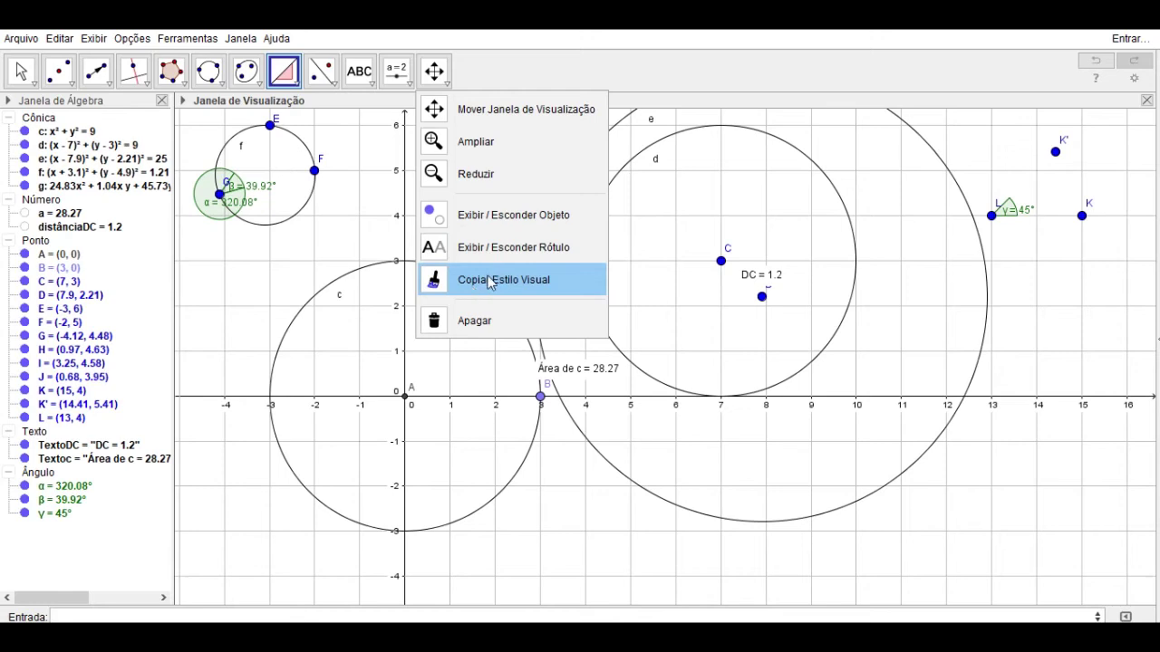
pyautogui.click(477, 321)
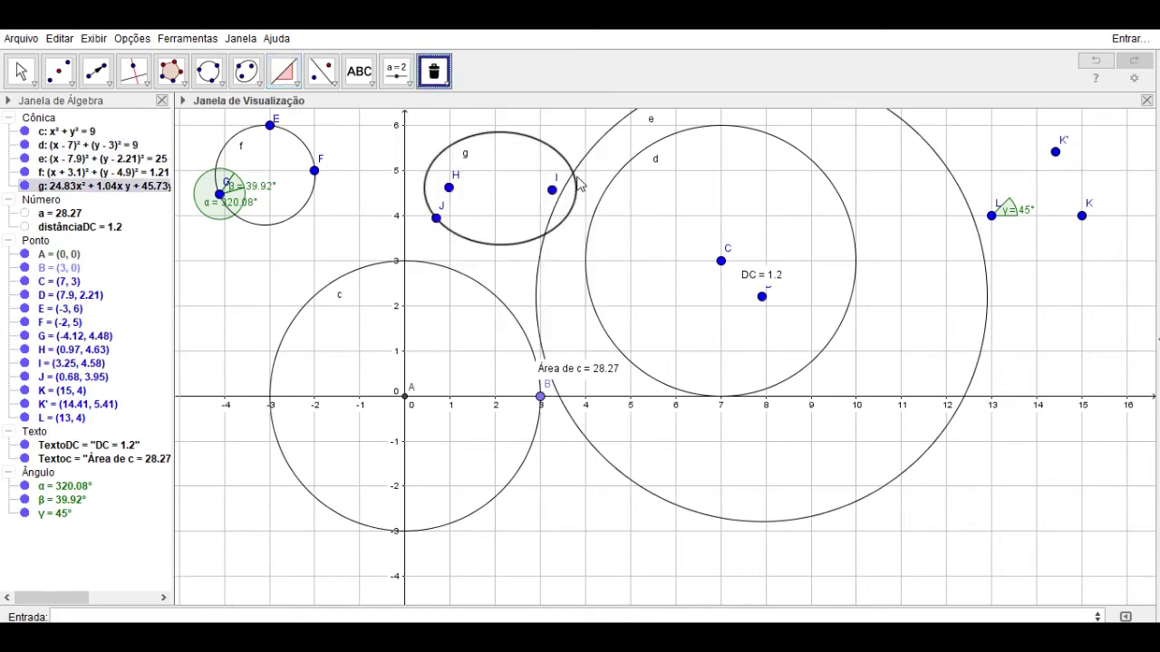
pyautogui.click(578, 184)
pyautogui.click(552, 190)
pyautogui.click(449, 188)
pyautogui.click(436, 217)
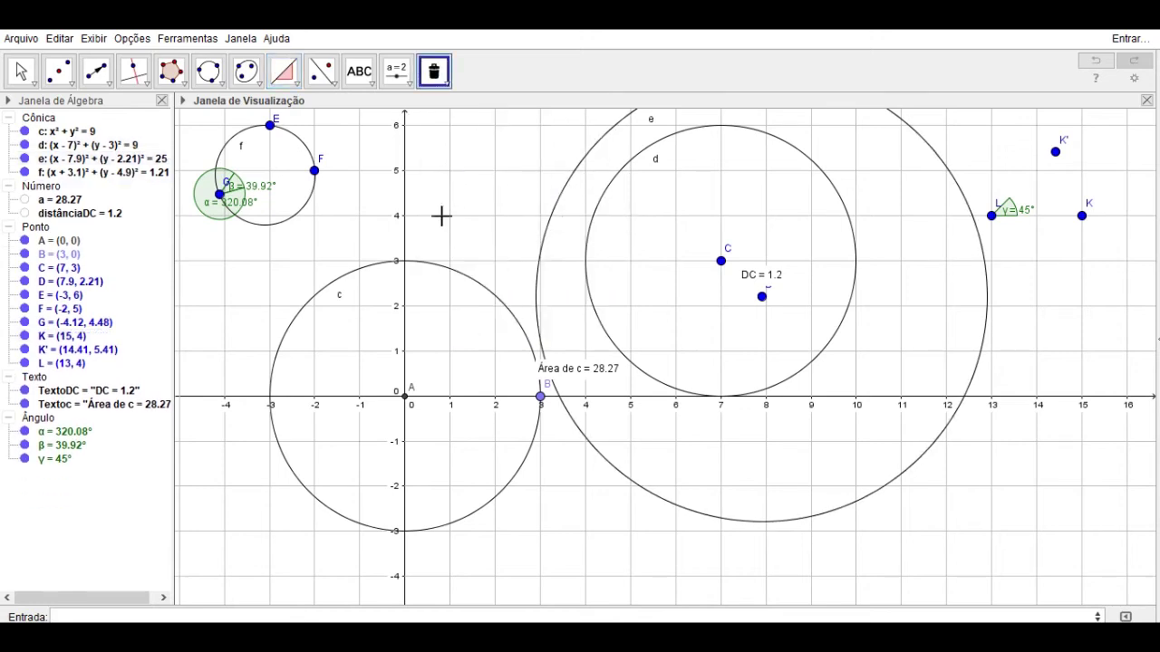
# Delete points F, E and G to remove the three-point circle and its angles.
pyautogui.click(315, 170)
pyautogui.click(270, 125)
pyautogui.click(221, 192)
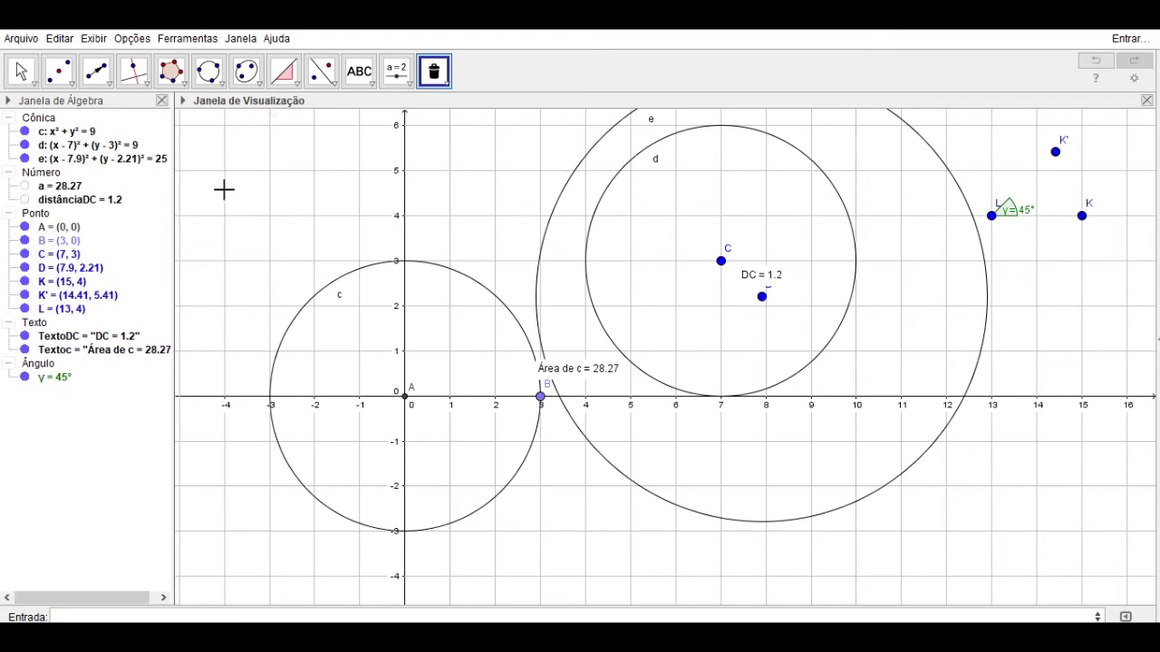
# Delete circle c, point B, circle d and points C, D, L and K, along with everything that depends on them.
pyautogui.click(326, 290)
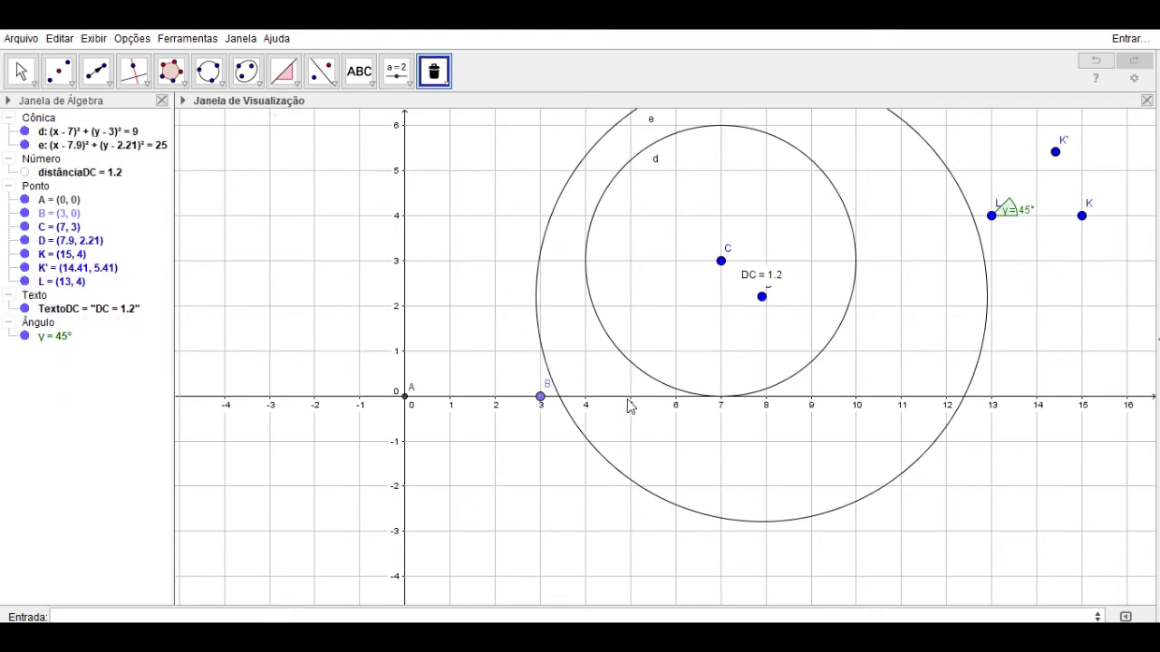
pyautogui.click(542, 398)
pyautogui.click(614, 350)
pyautogui.click(721, 261)
pyautogui.click(762, 296)
pyautogui.click(991, 216)
pyautogui.click(1082, 215)
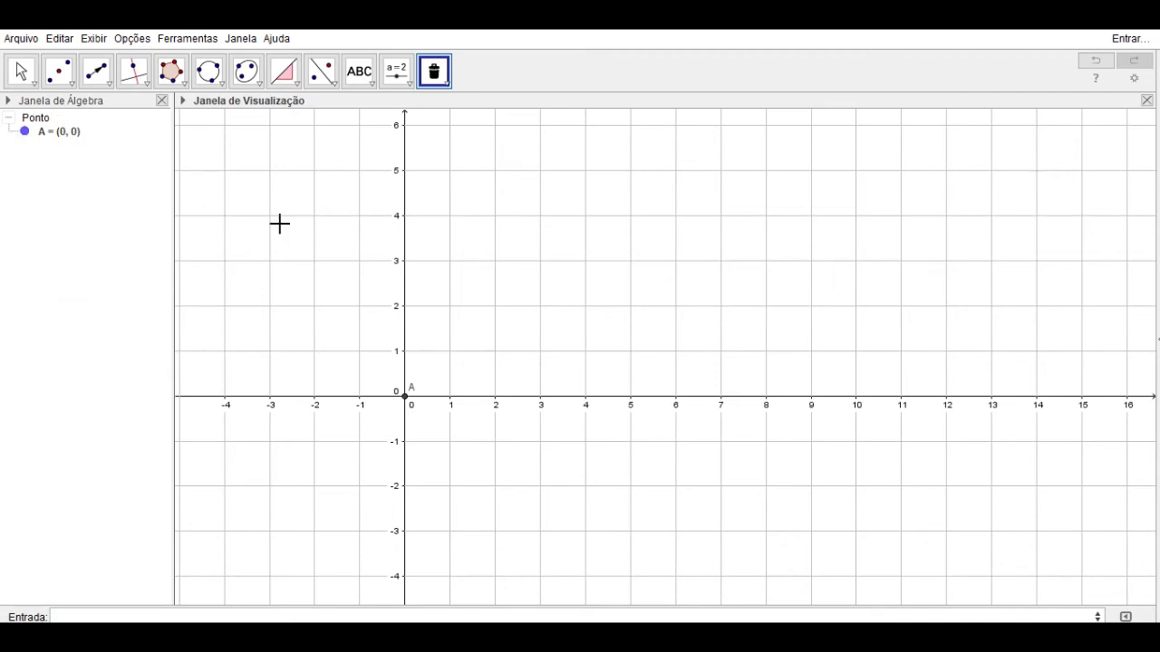
# Switch to the Move tool and delete point A at the origin to empty the construction.
pyautogui.click(20, 70)
pyautogui.click(76, 112)
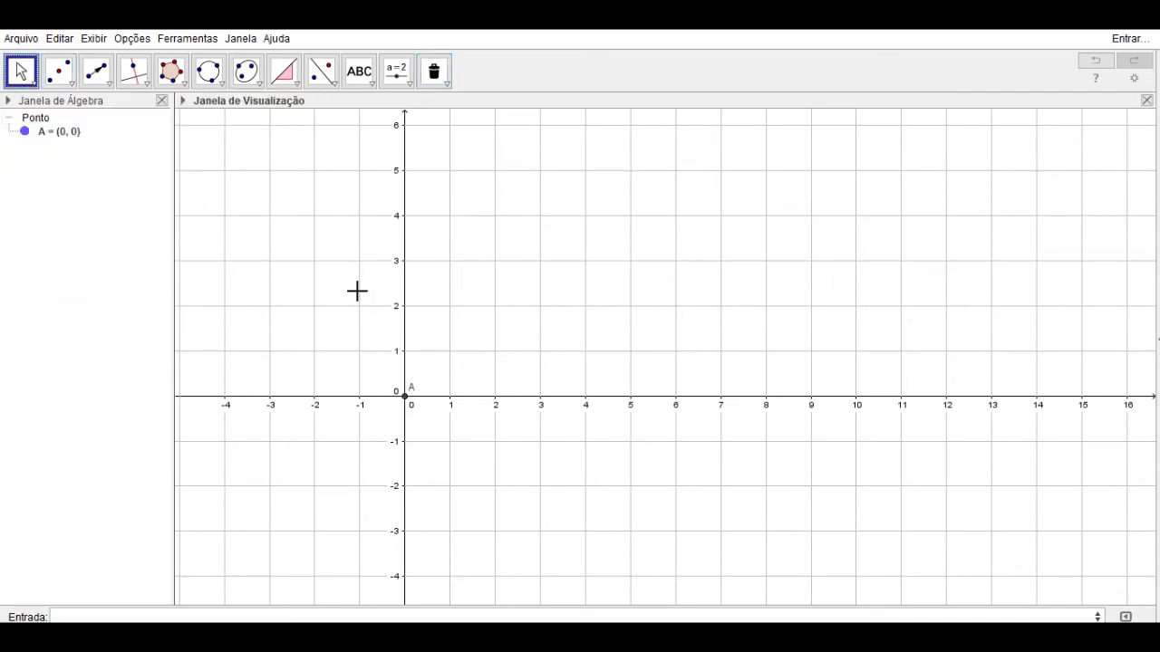
pyautogui.click(53, 132)
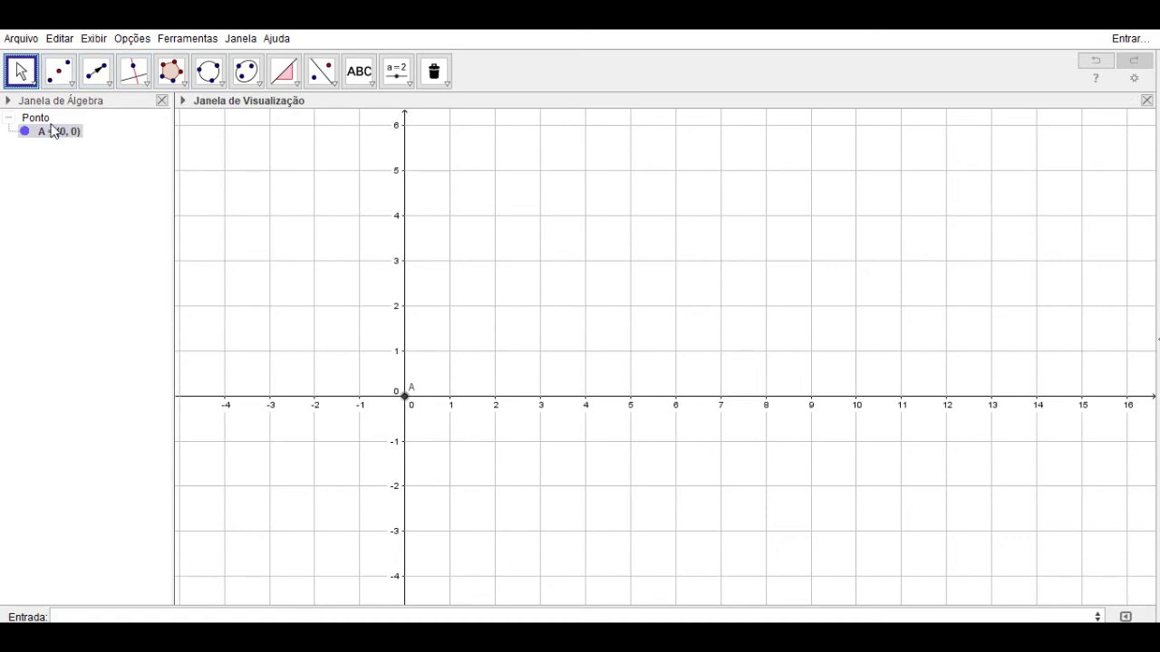
pyautogui.press('Delete')
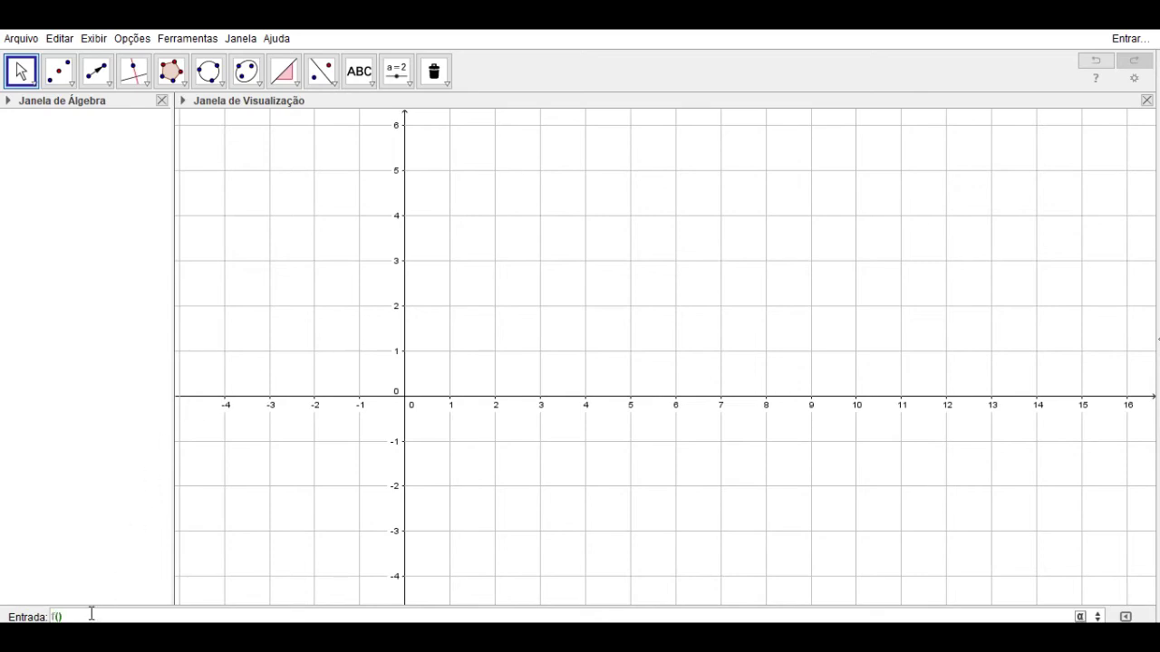
# Enter the function f(x)=x+1 and examine its graph around the axis crossings.
pyautogui.write(')=x+1')
pyautogui.press('Return')
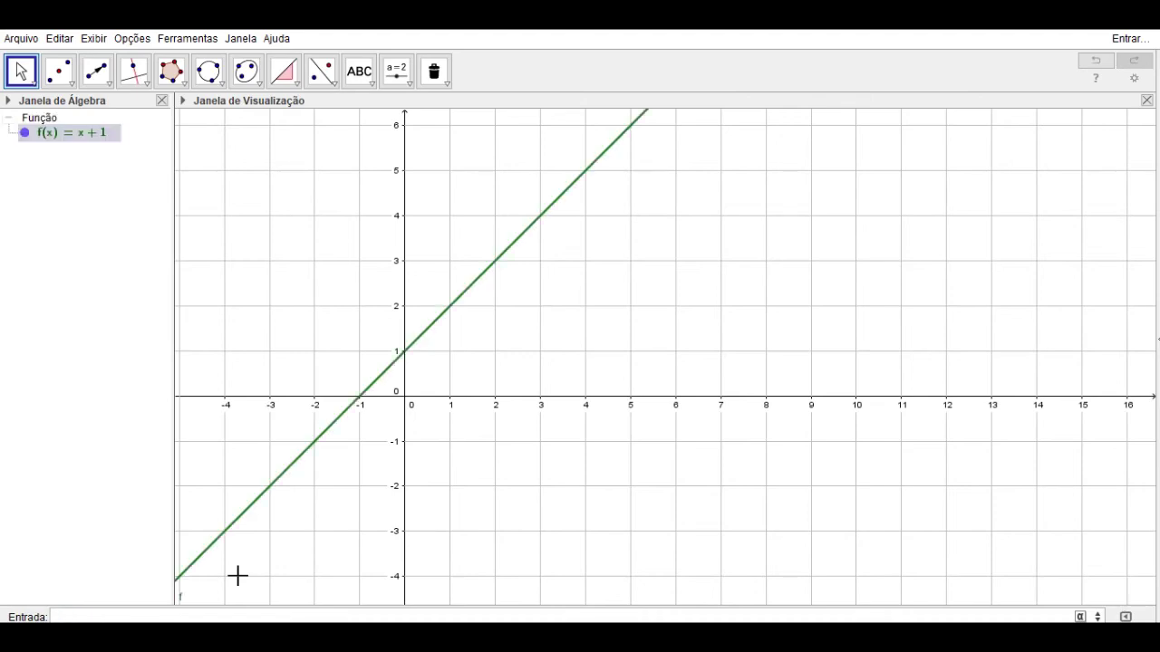
pyautogui.scroll(1, 398, 352)
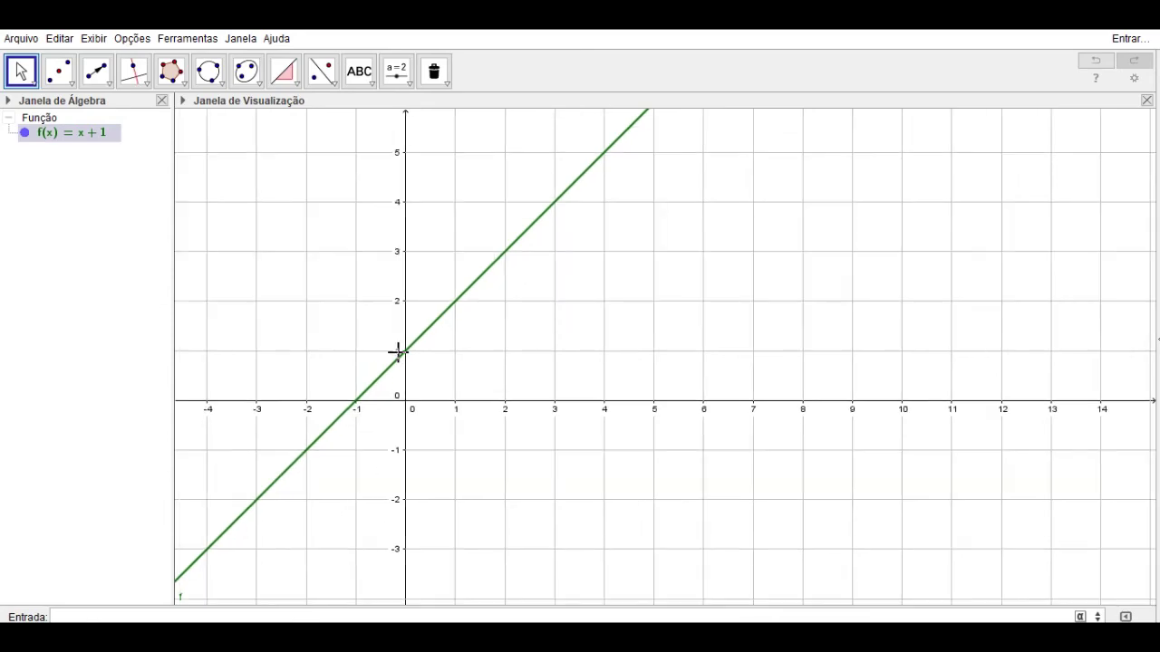
pyautogui.scroll(-3, 367, 412)
pyautogui.scroll(4, 412, 356)
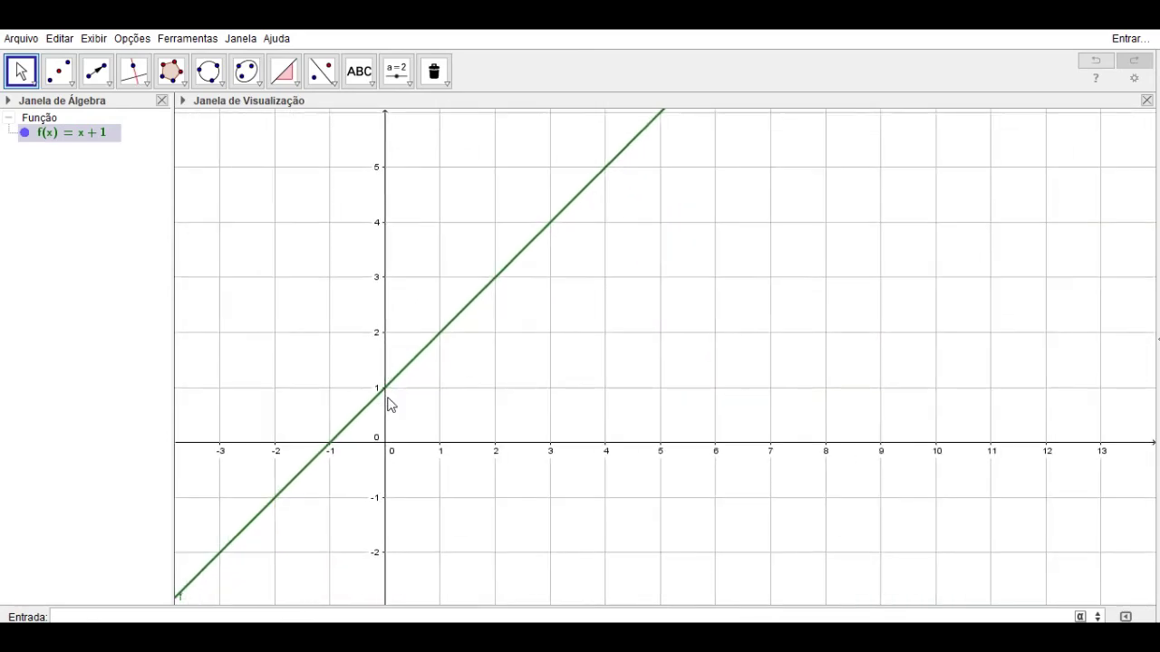
pyautogui.moveTo(313, 389); pyautogui.dragTo(487, 292)
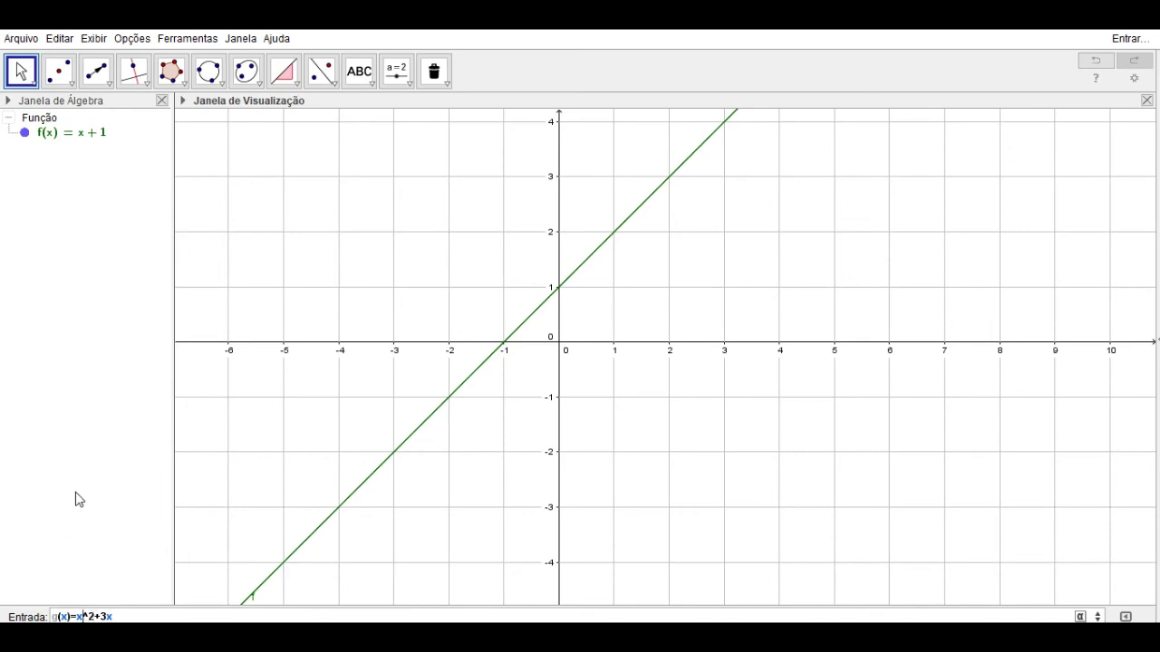
# Enter the function g(x)=x^2+3x and examine its parabola together with the line.
pyautogui.press('Return')
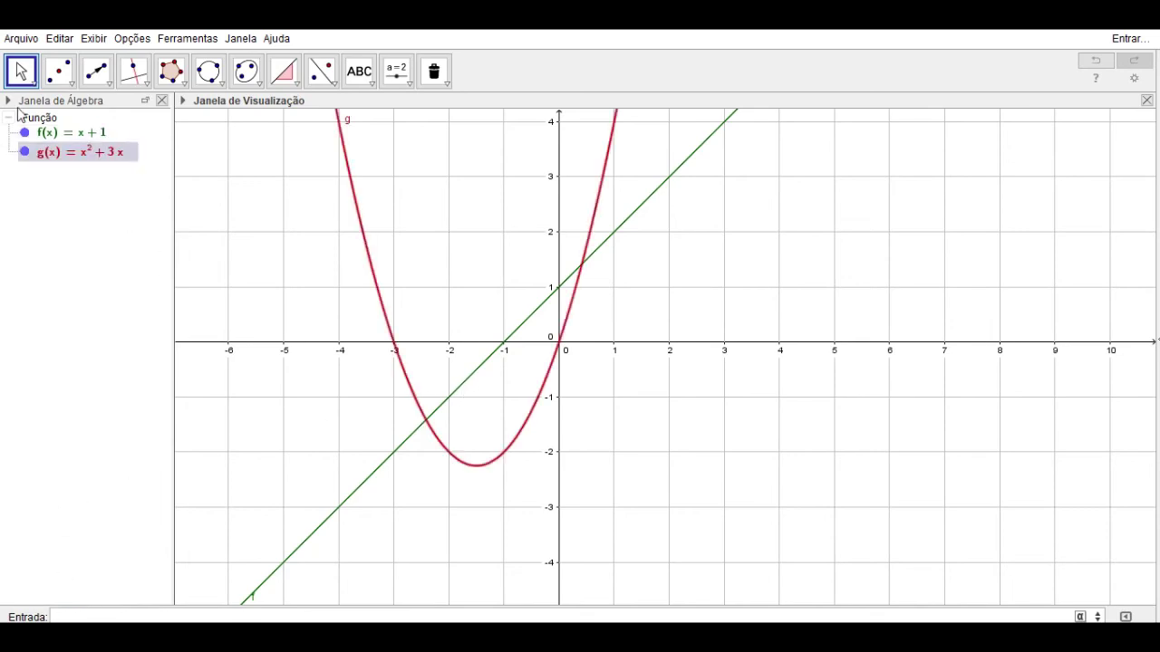
pyautogui.scroll(-2, 254, 202)
pyautogui.scroll(3, 279, 193)
pyautogui.moveTo(298, 210); pyautogui.dragTo(402, 246)
pyautogui.scroll(-1, 402, 246)
pyautogui.scroll(-2, 402, 245)
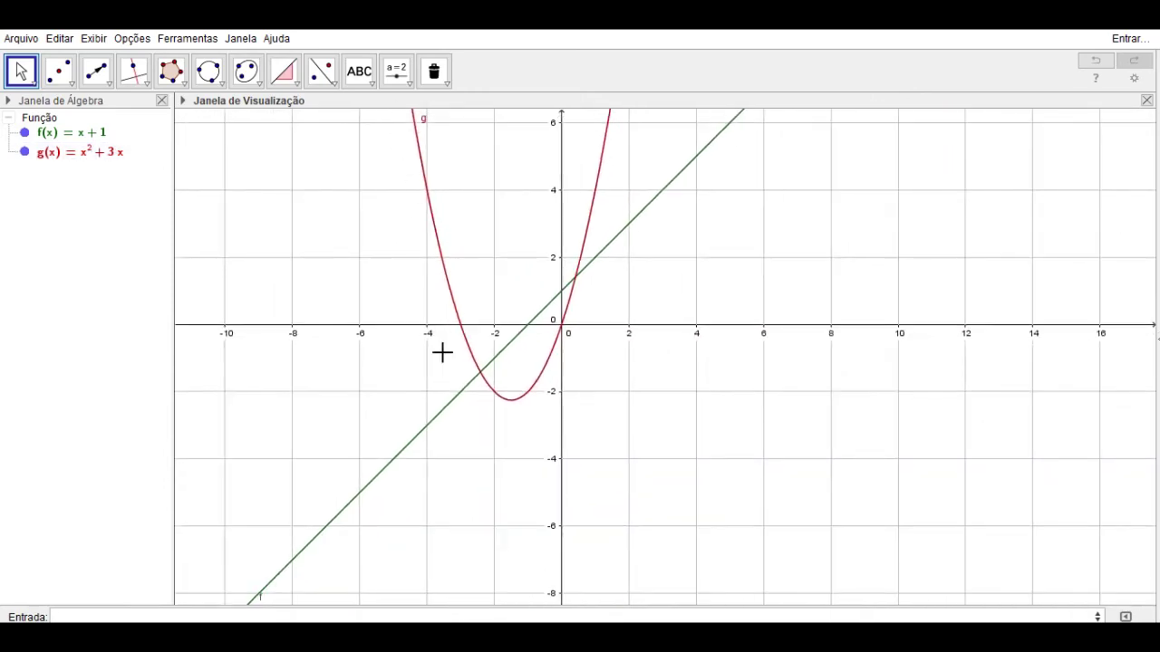
# Examine the parabola g(x)=x^2+3x around its vertex and its crossings with the x-axis.
pyautogui.scroll(1, 501, 405)
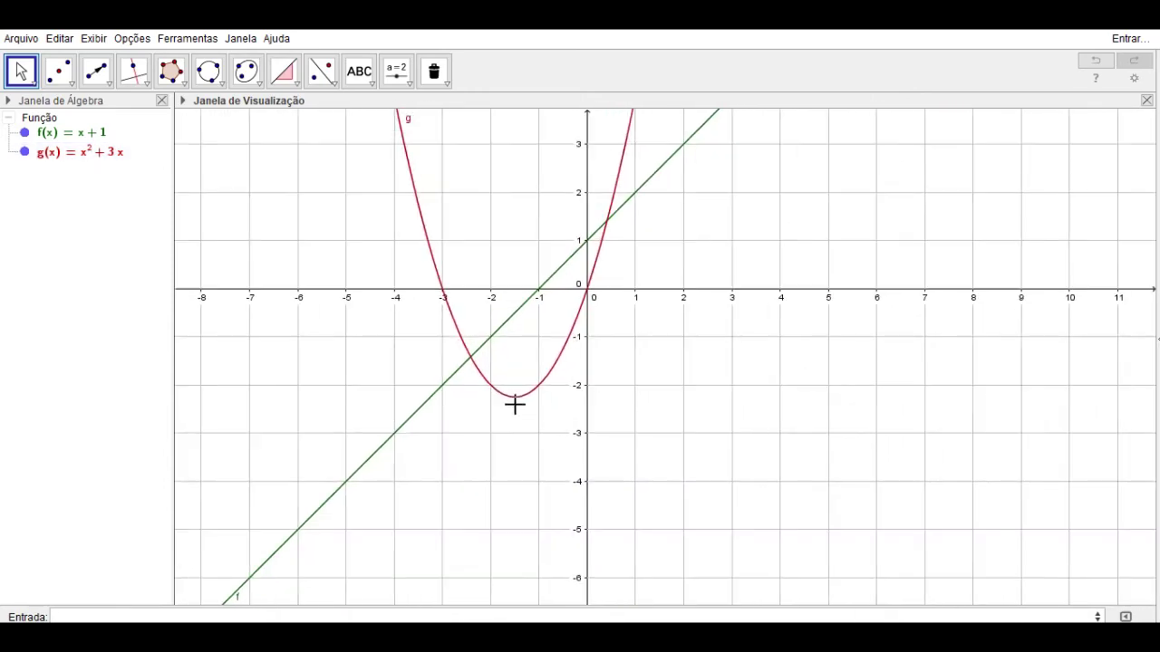
pyautogui.click(514, 401)
pyautogui.doubleClick(71, 161)
pyautogui.click(166, 169)
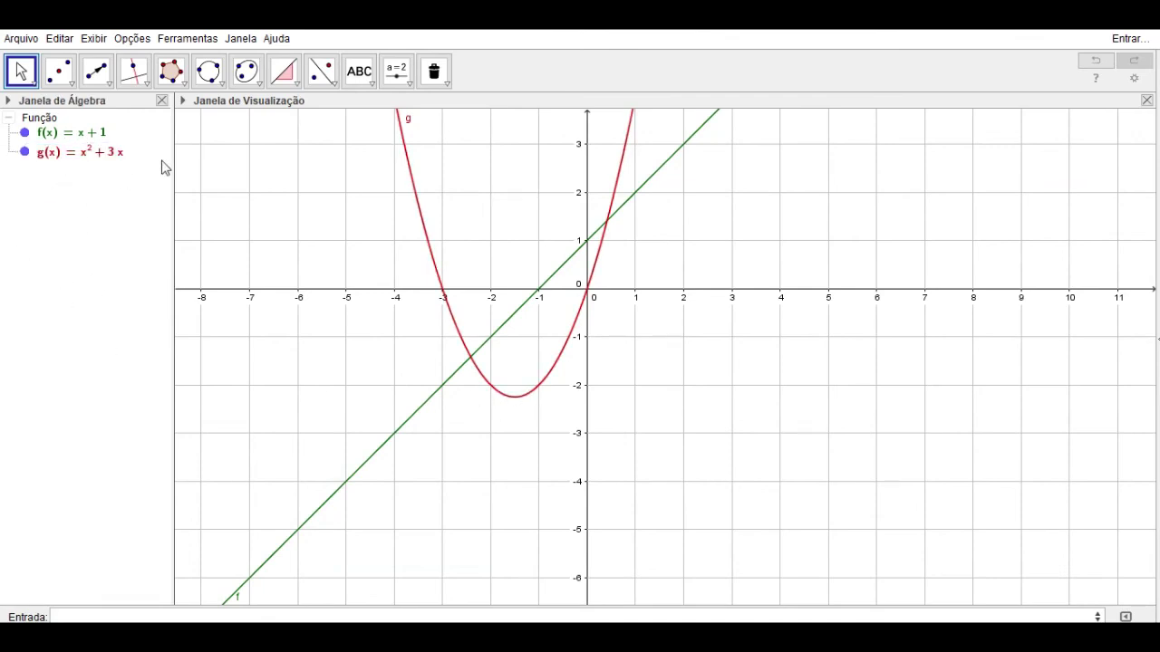
pyautogui.click(514, 397)
pyautogui.scroll(3, 588, 304)
pyautogui.scroll(2, 588, 304)
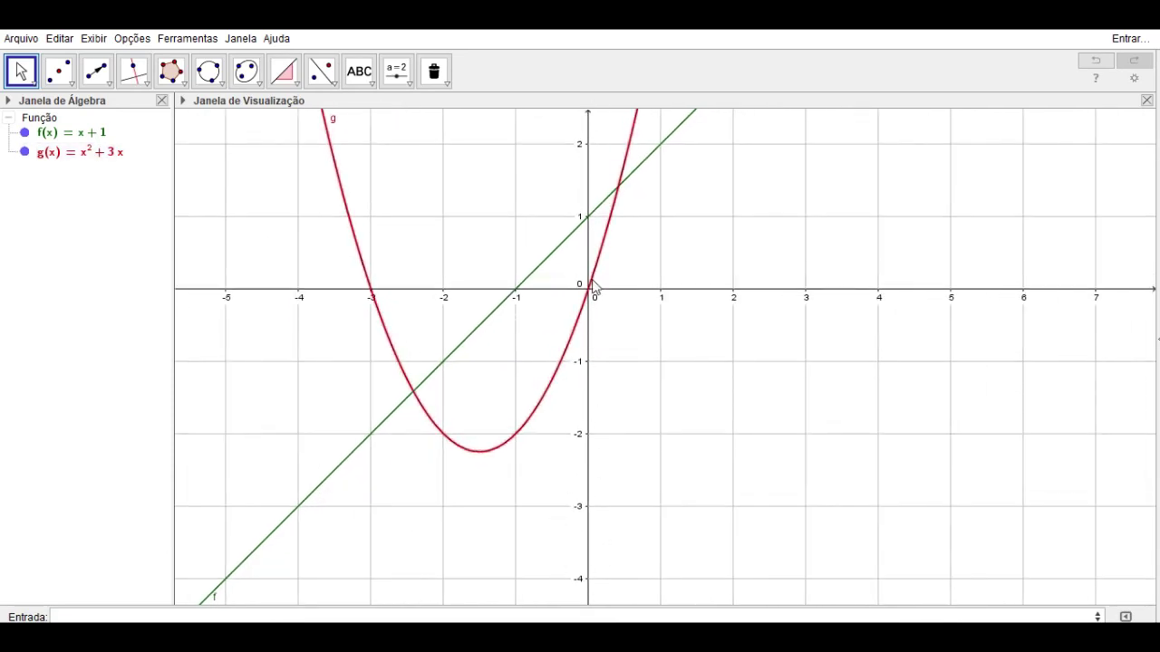
pyautogui.scroll(-2, 545, 306)
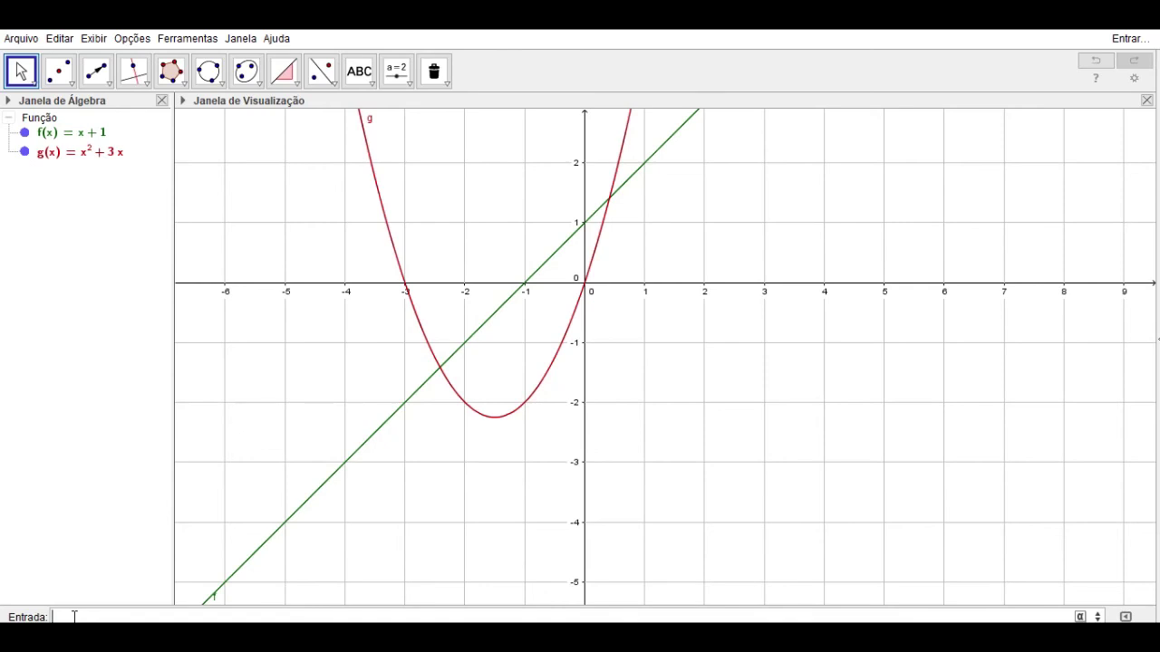
# Plot the sine function sen(x) and the cosine function cos(x) together with the existing graphs.
pyautogui.write('n(x)')
pyautogui.press('Return')
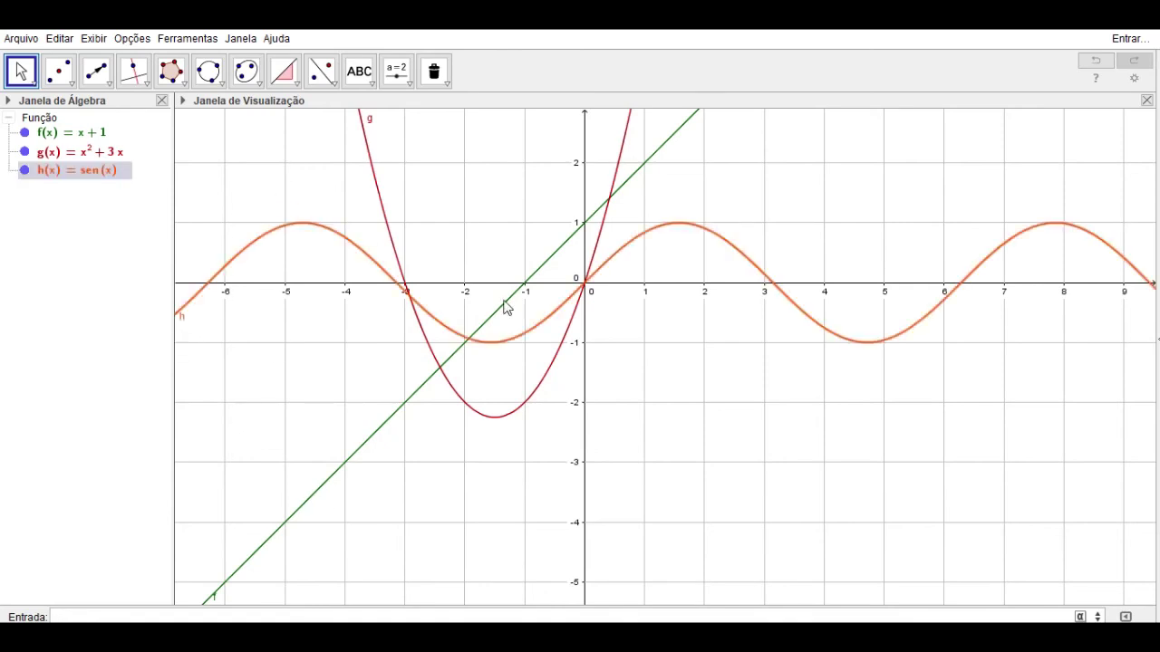
pyautogui.write('cosx')
pyautogui.press('Return')
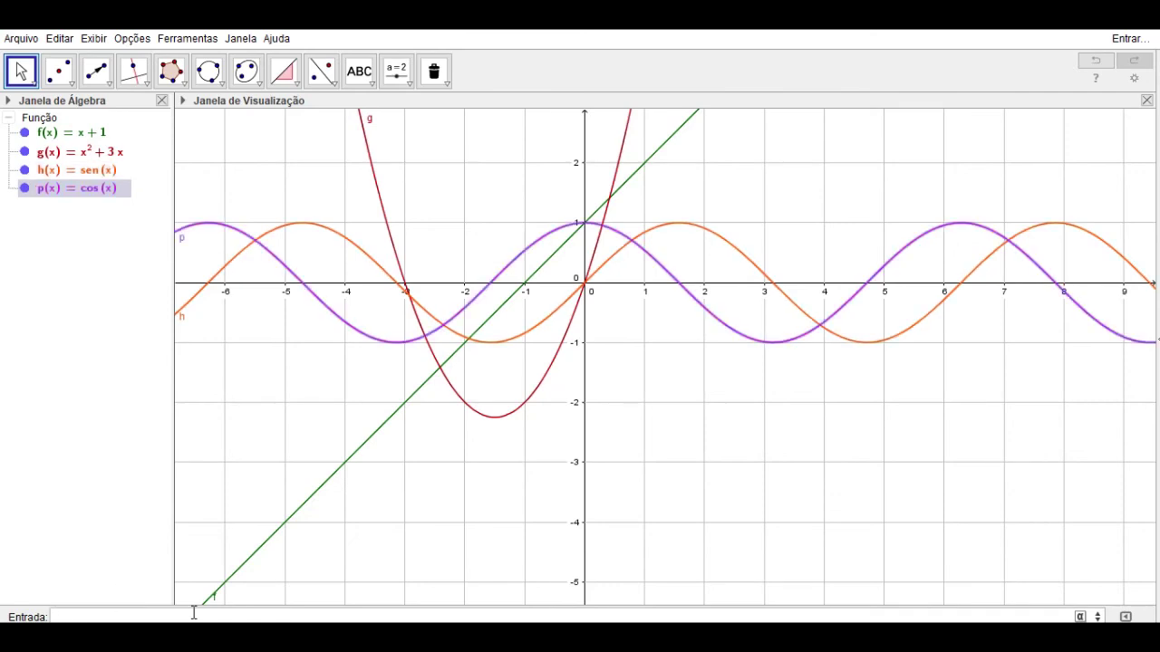
pyautogui.write('tgg')
pyautogui.press('Return')
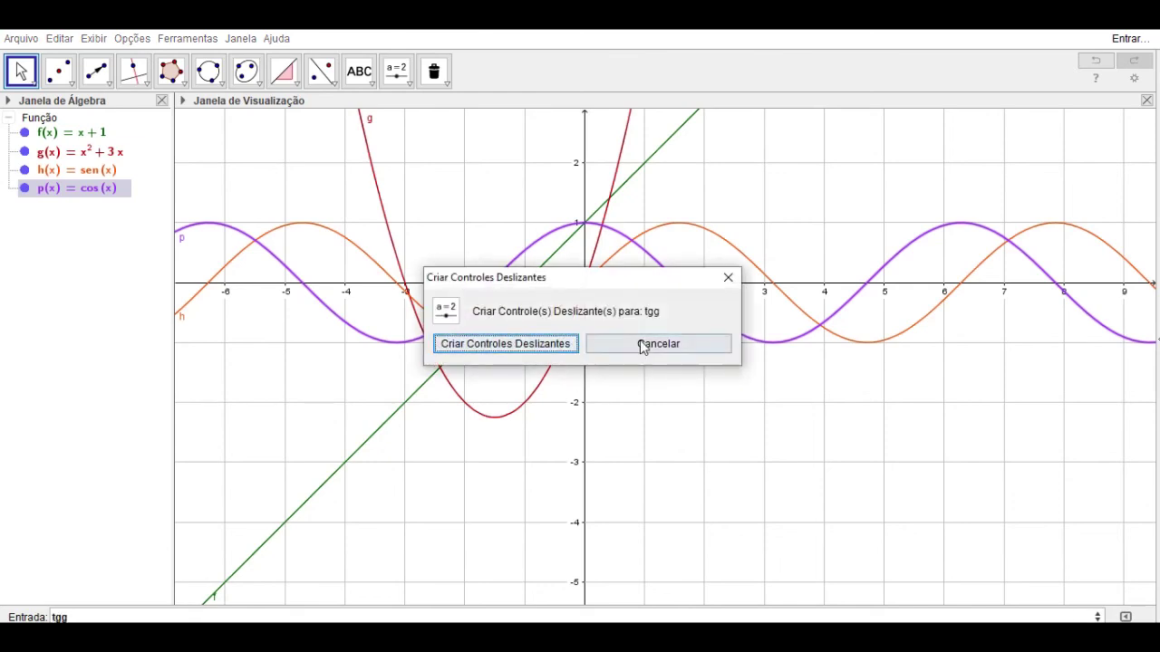
pyautogui.click(590, 344)
pyautogui.press('Return')
# Plot the tangent function by entering tgx and examine its repeating branches alongside the other curves.
pyautogui.click(14, 617)
pyautogui.write('tgx')
pyautogui.press('Return')
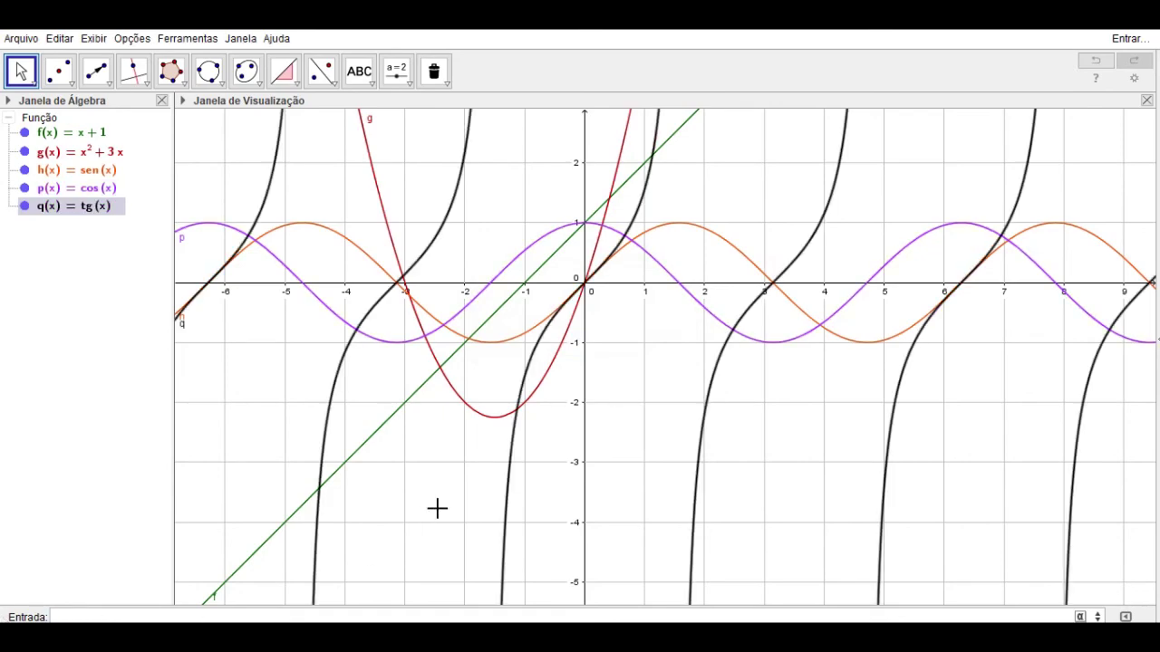
pyautogui.scroll(-4, 422, 517)
pyautogui.scroll(-5, 491, 409)
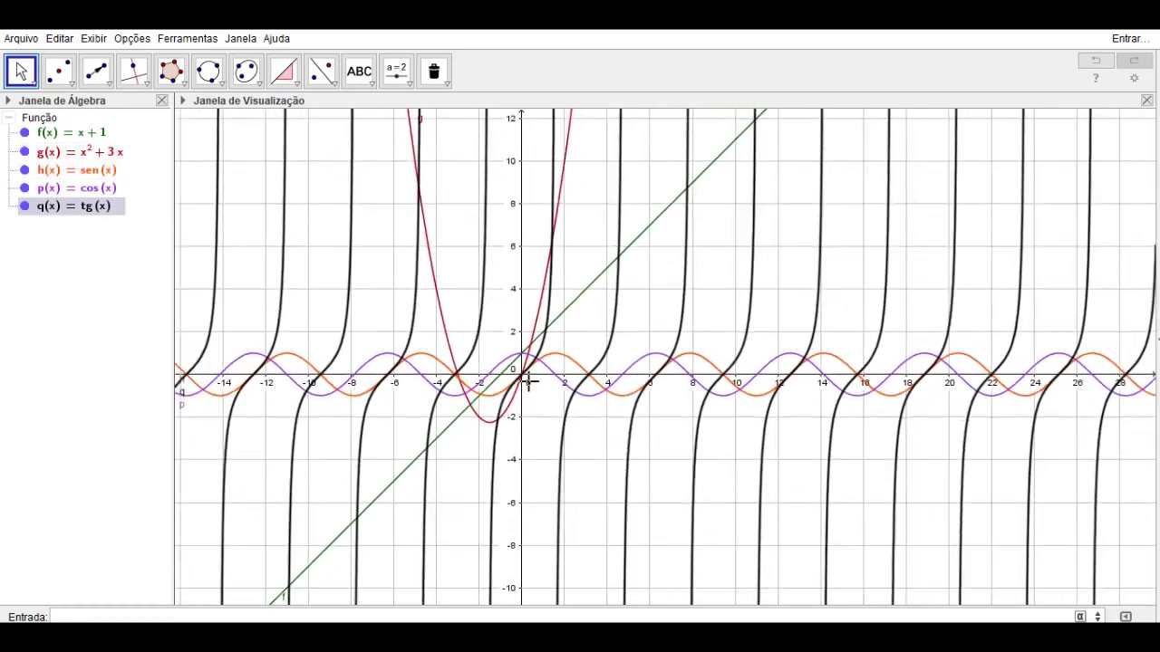
pyautogui.scroll(10, 497, 398)
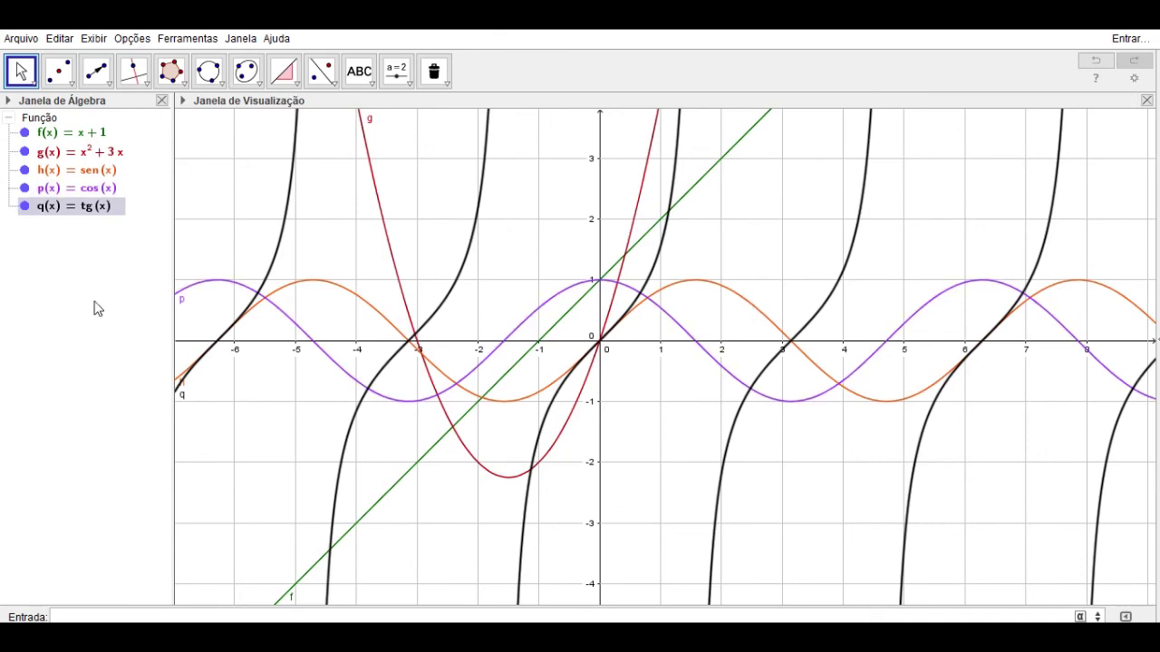
# Delete the tangent, cosine and sine functions and the line f(x)=x+1, keeping only the parabola g.
pyautogui.click(64, 220)
pyautogui.press('Delete')
pyautogui.click(62, 202)
pyautogui.press('Delete')
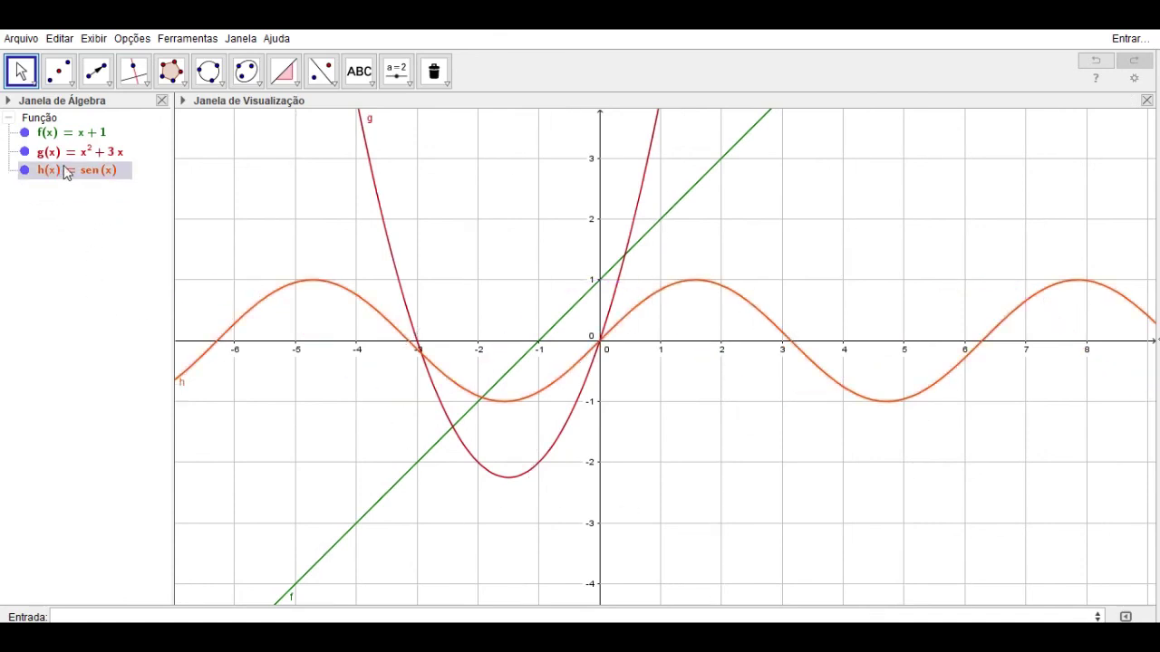
pyautogui.press('Delete')
pyautogui.click(66, 133)
pyautogui.press('Delete')
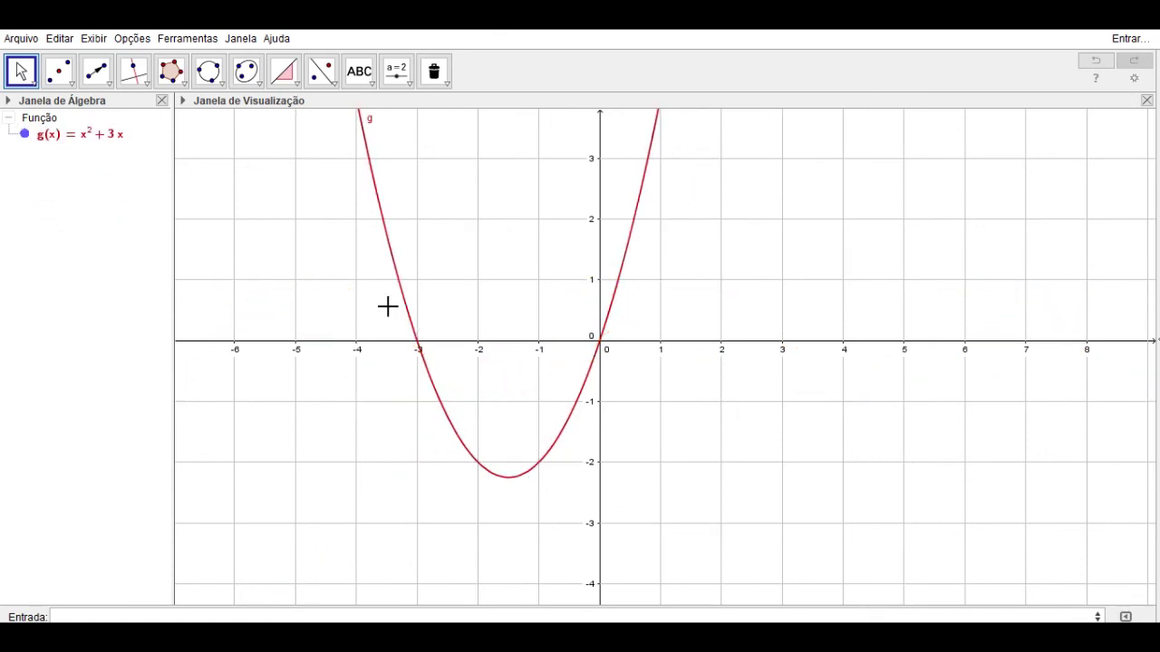
# Move parabola g freehand so its vertex lies at about (-1.8, -3.2), and examine the shifted curve.
pyautogui.moveTo(393, 289); pyautogui.dragTo(418, 372)
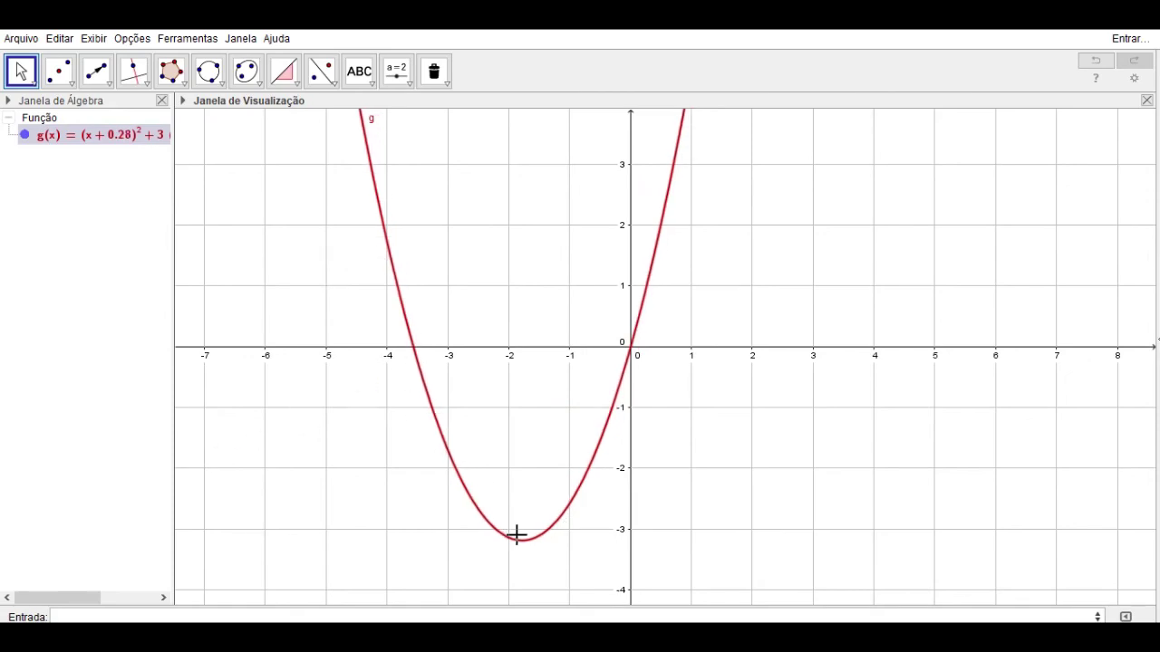
pyautogui.scroll(-4, 450, 317)
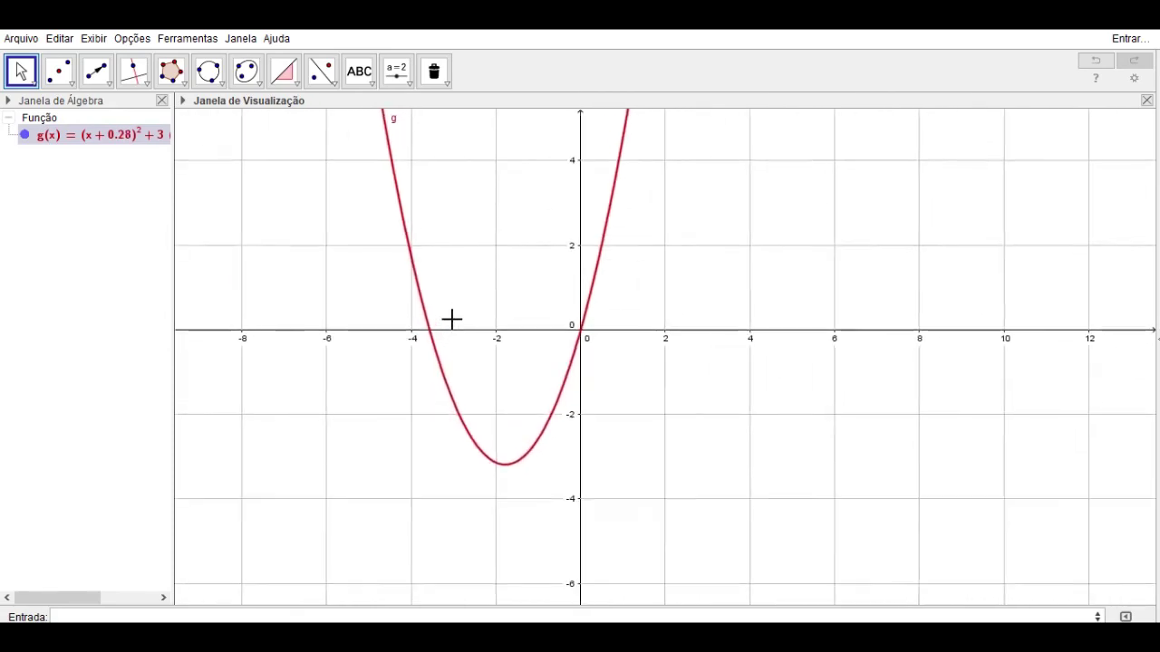
pyautogui.scroll(-3, 450, 319)
pyautogui.scroll(4, 450, 320)
pyautogui.scroll(-2, 350, 380)
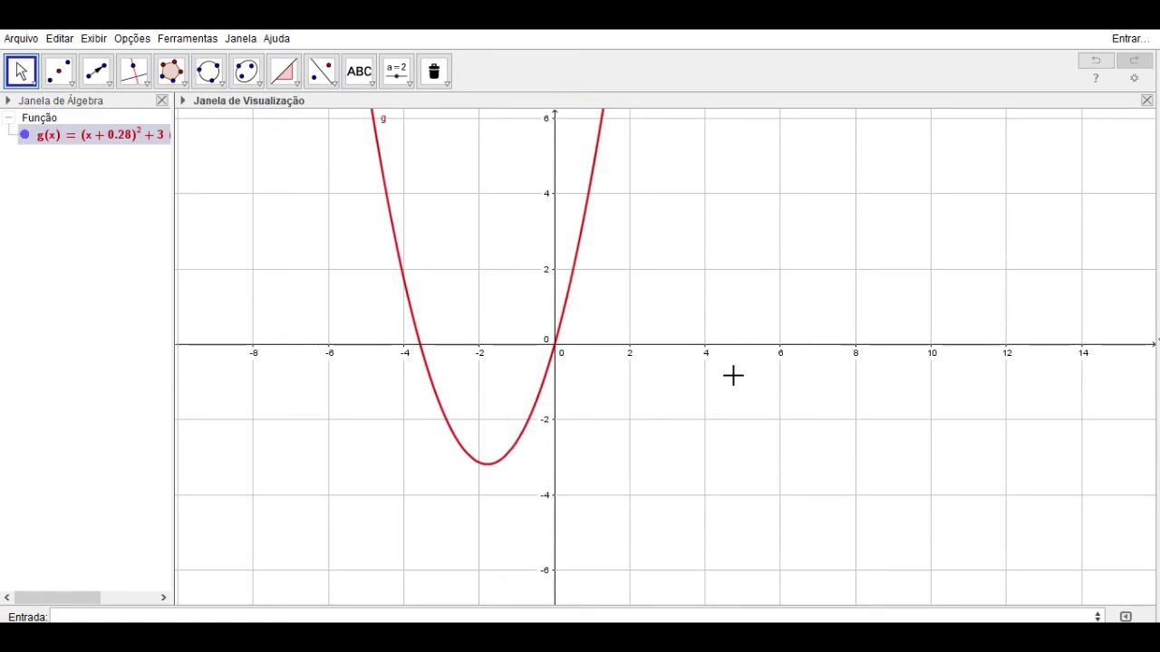
# Enter the equation 10x+5=0 and examine the vertical line it produces.
pyautogui.click(76, 612)
pyautogui.write('10x+')
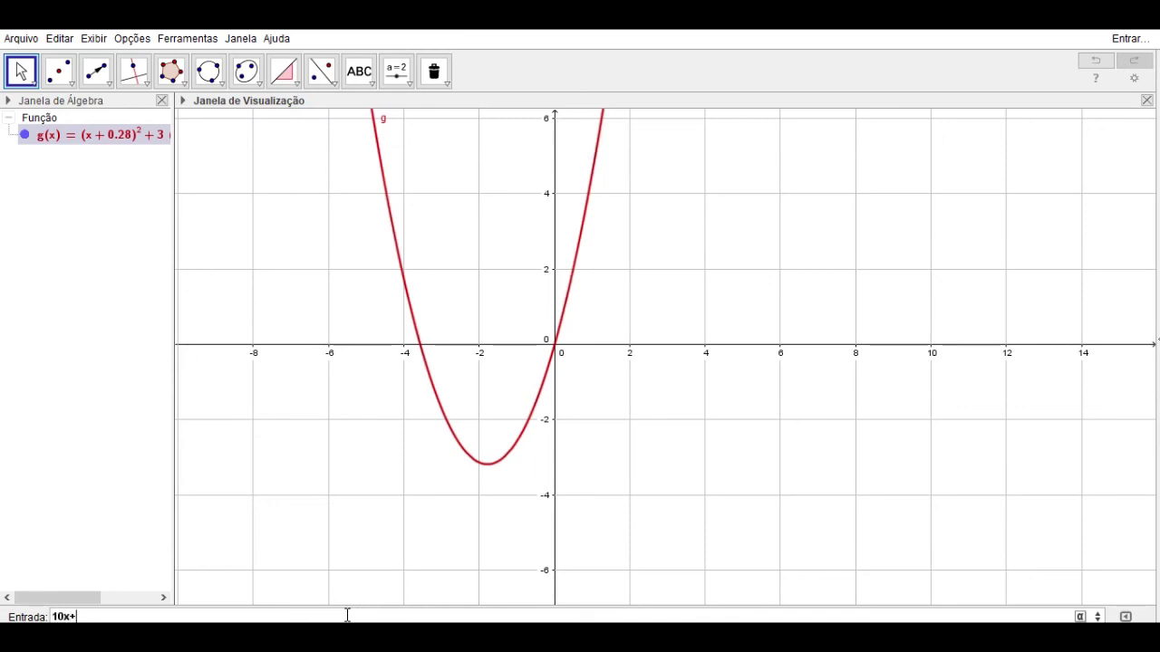
pyautogui.write('5=0')
pyautogui.press('Return')
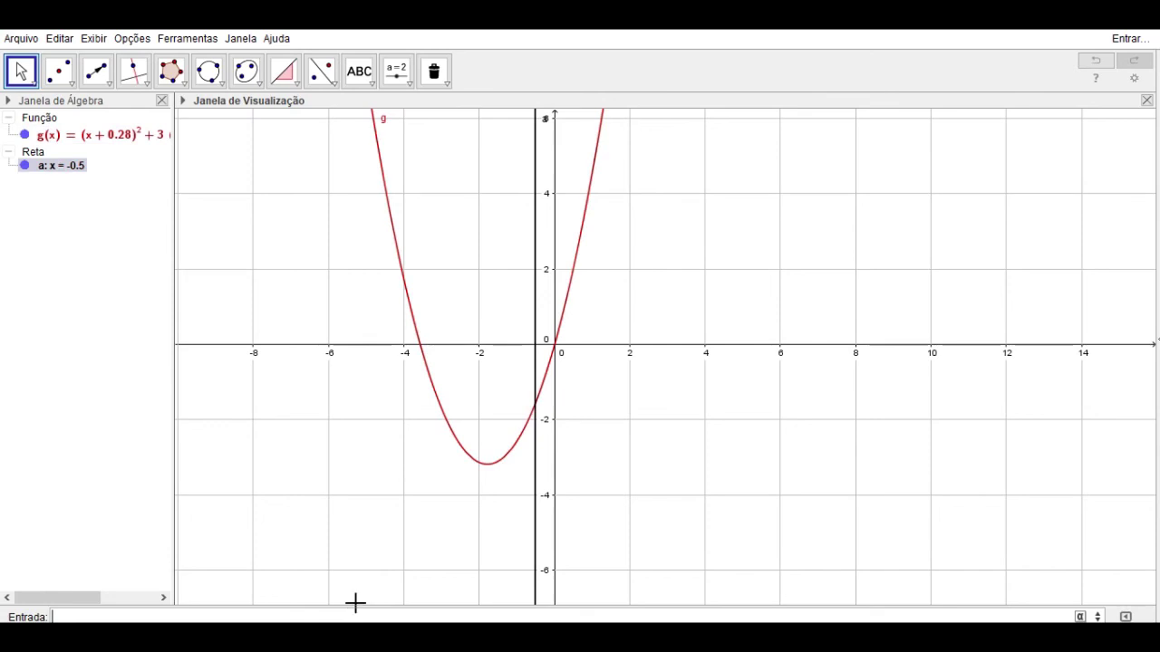
pyautogui.scroll(3, 535, 344)
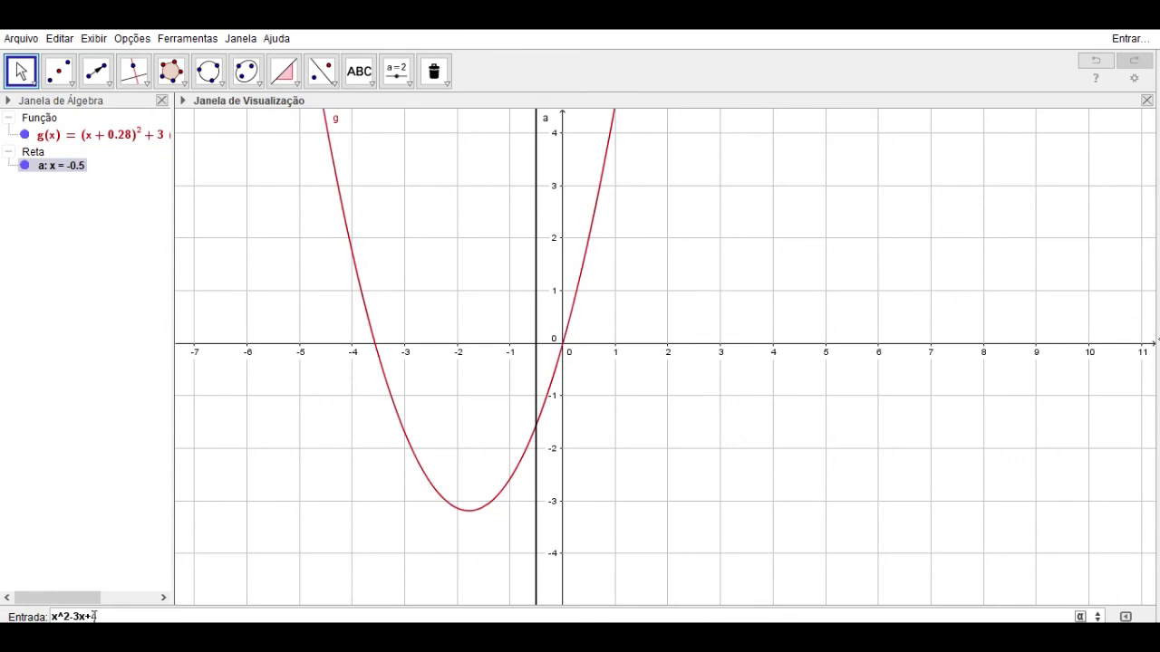
# Enter the equation x^2-3x+4=0 and look for its graph in the coordinate plane.
pyautogui.press('Return')
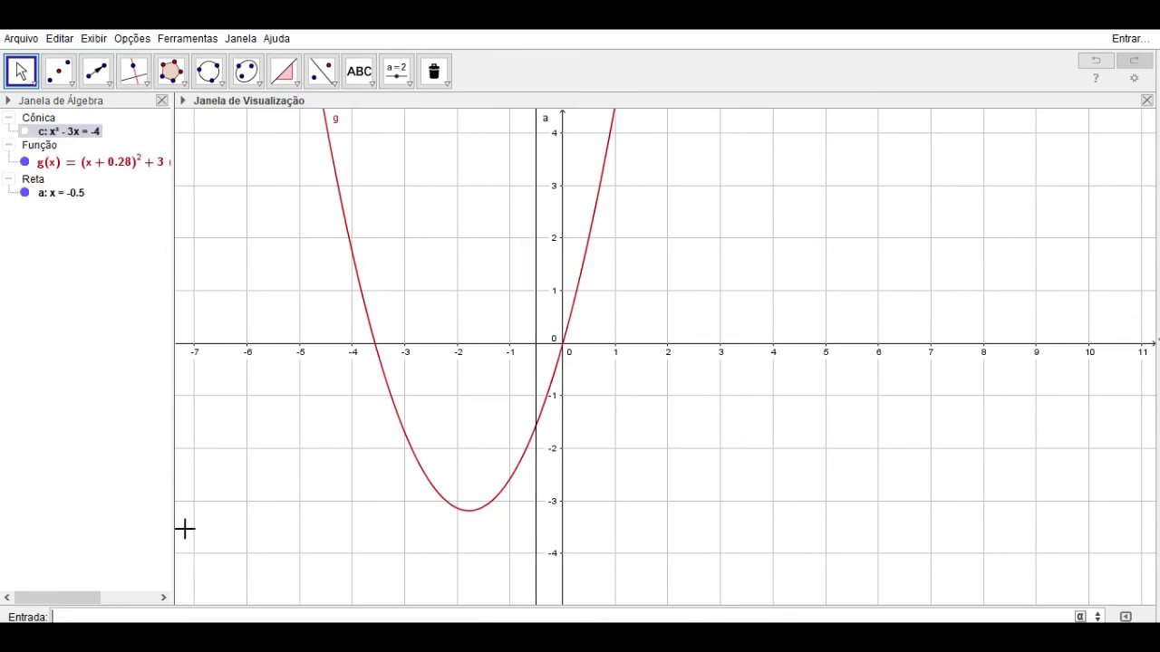
pyautogui.scroll(-2, 399, 370)
pyautogui.scroll(2, 381, 366)
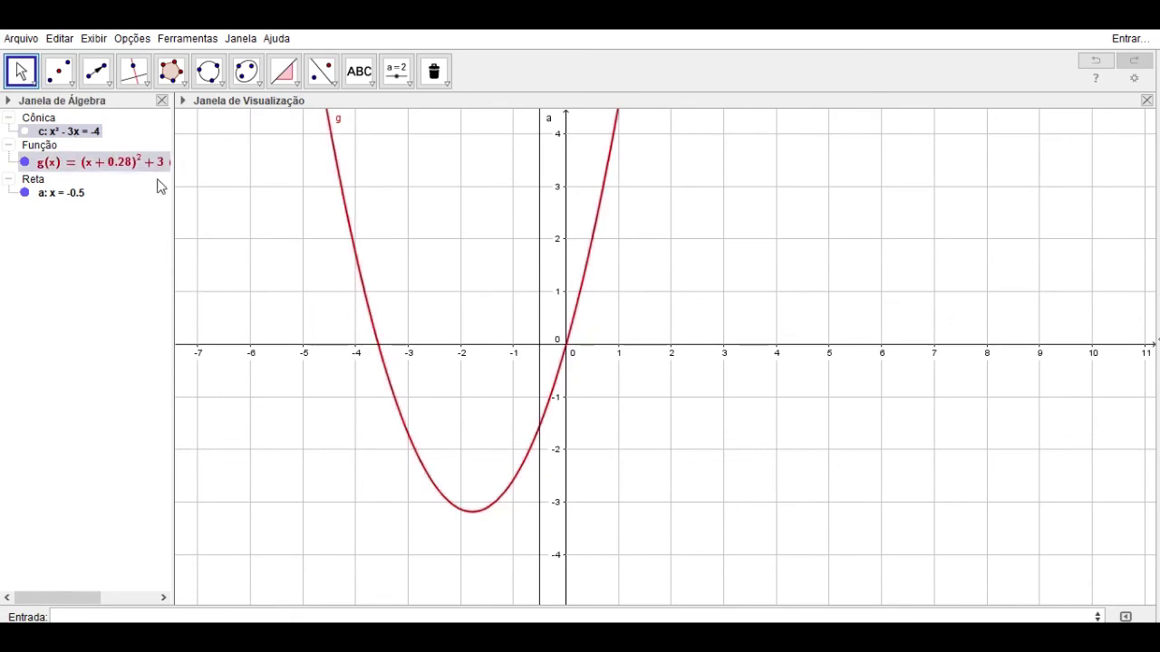
pyautogui.scroll(-3, 440, 336)
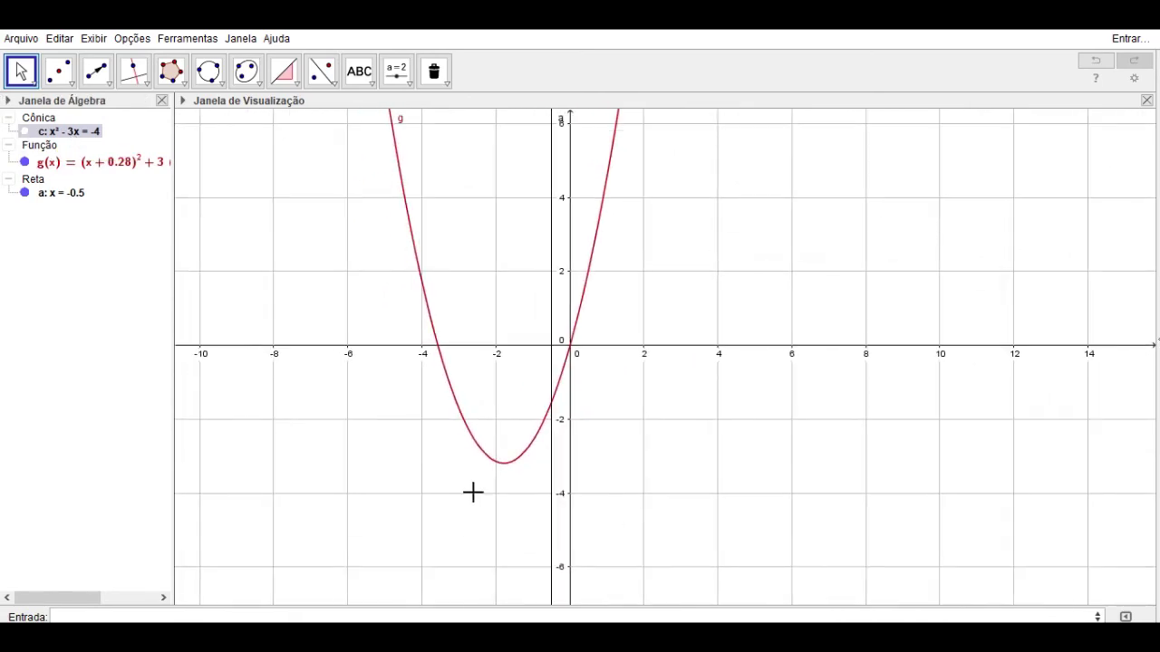
pyautogui.scroll(-3, 26, 134)
pyautogui.scroll(3, 26, 134)
pyautogui.scroll(-3, 591, 350)
pyautogui.scroll(2, 591, 350)
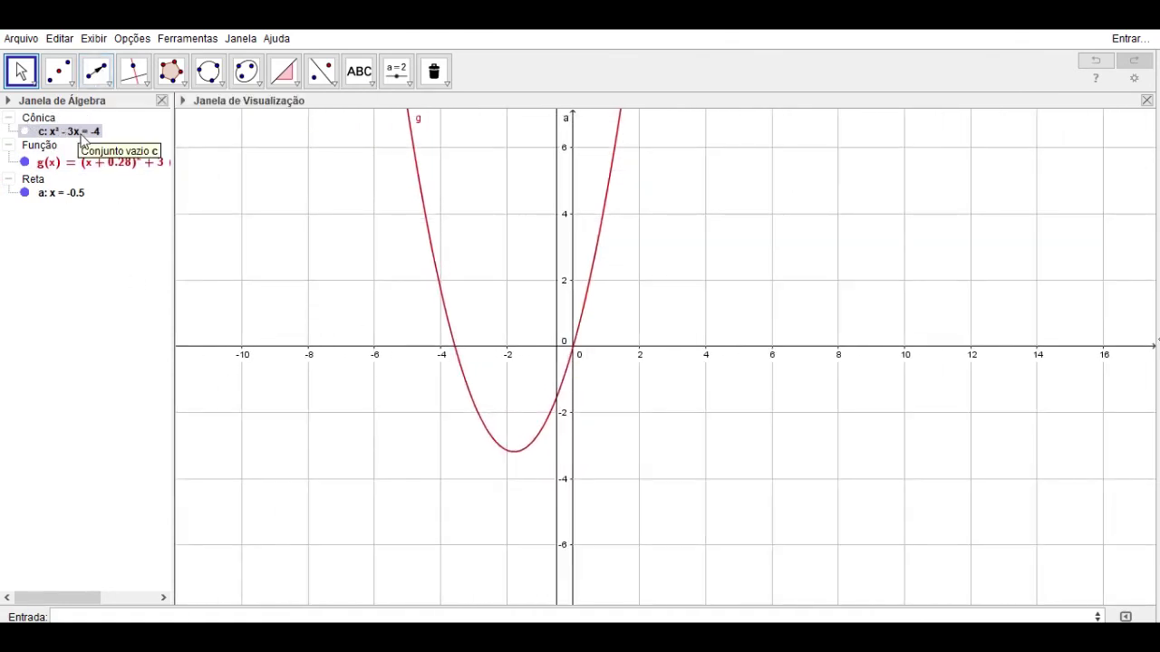